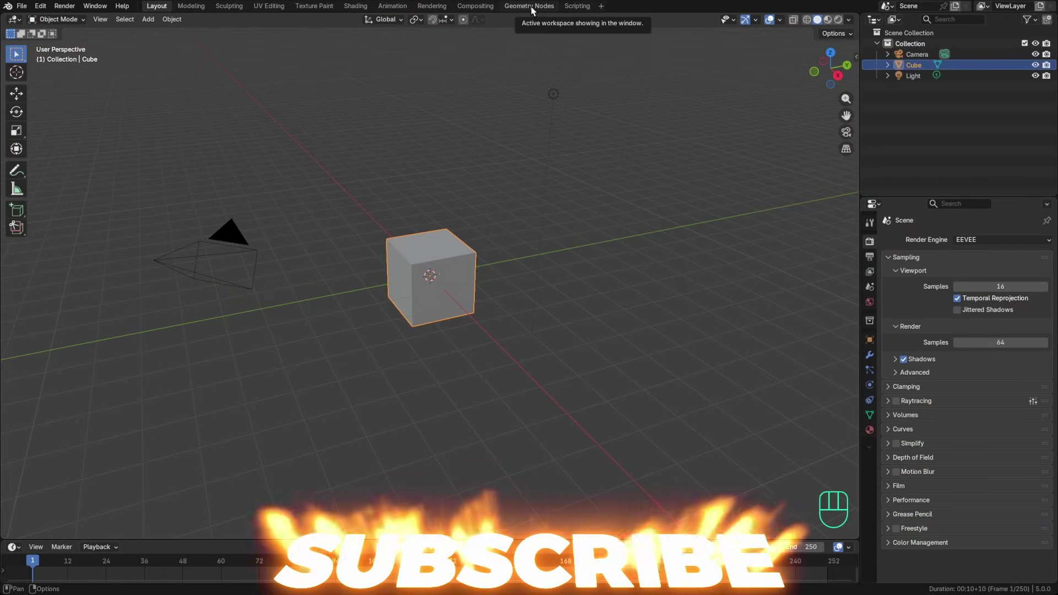
Step: Create a new geometry node setup on the cube and delete its Group Input node
left_click(530, 6)
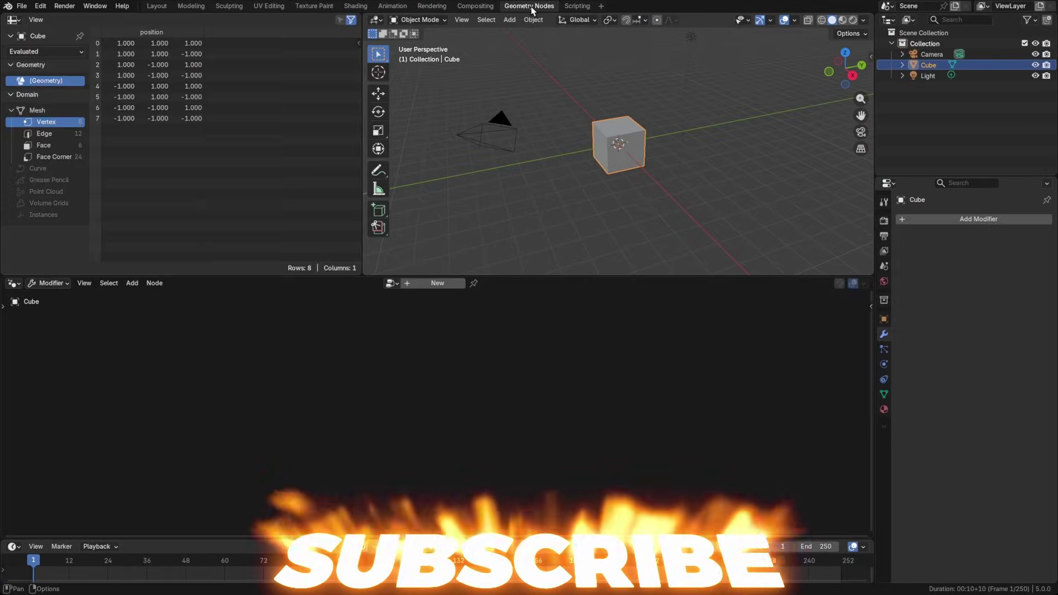
left_click(444, 284)
mouse_move(285, 446)
key("Delete")
Step: Add a String to Curves node, connect its Curve Instances output to Group Output, and move Group Output farther away
key("shift+a")
type("string to")
key("Down")
key("Return")
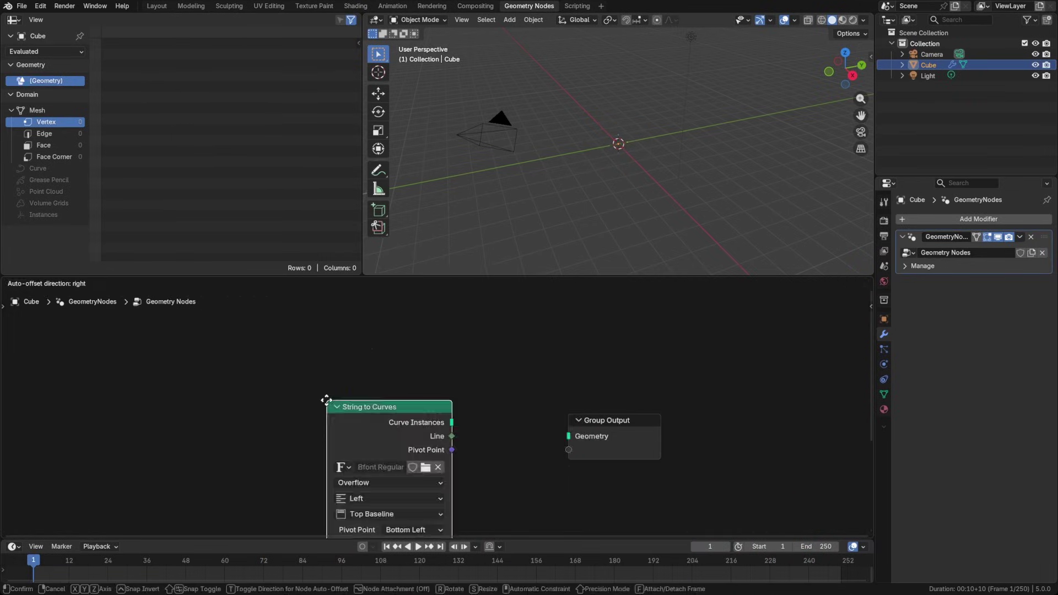
left_click(218, 327)
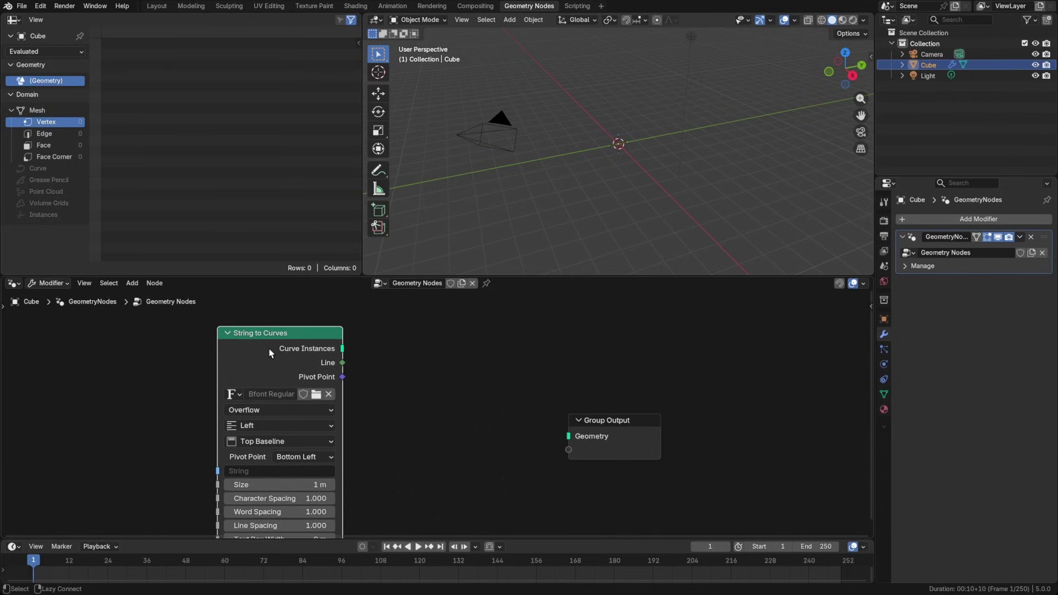
left_click(287, 364, "alt+shift")
left_click_drag(624, 446, 809, 374)
Step: Enter FIRE as the text in the String to Curves node and set its horizontal alignment to Center
left_click(246, 425)
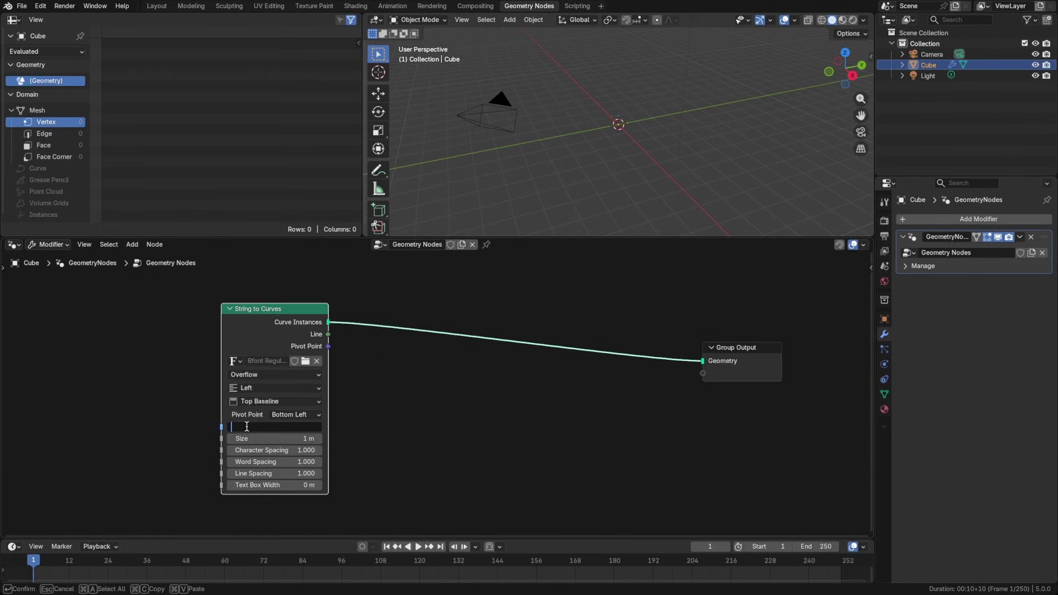
type("FIRE")
key("Return")
key("KP_7")
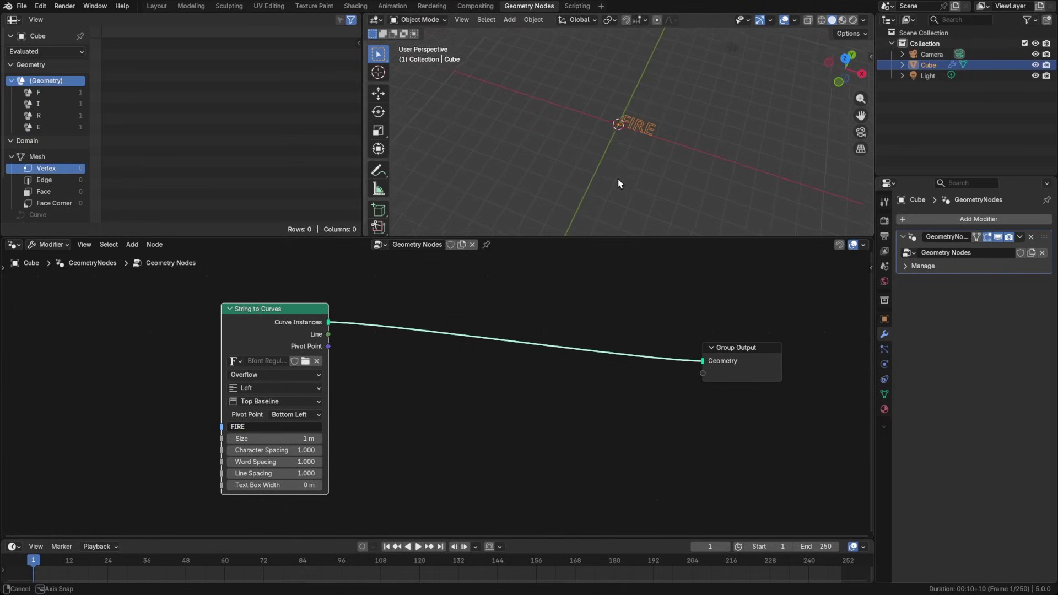
middle_click_drag(625, 133, 595, 147, "shift")
scroll(595, 146, "up", 5)
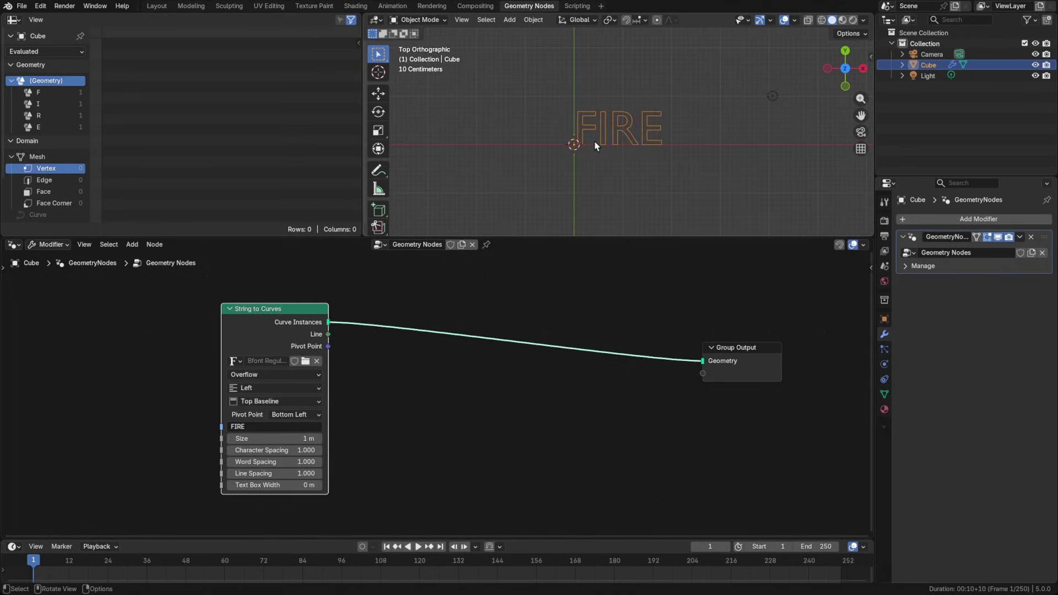
left_click(249, 388)
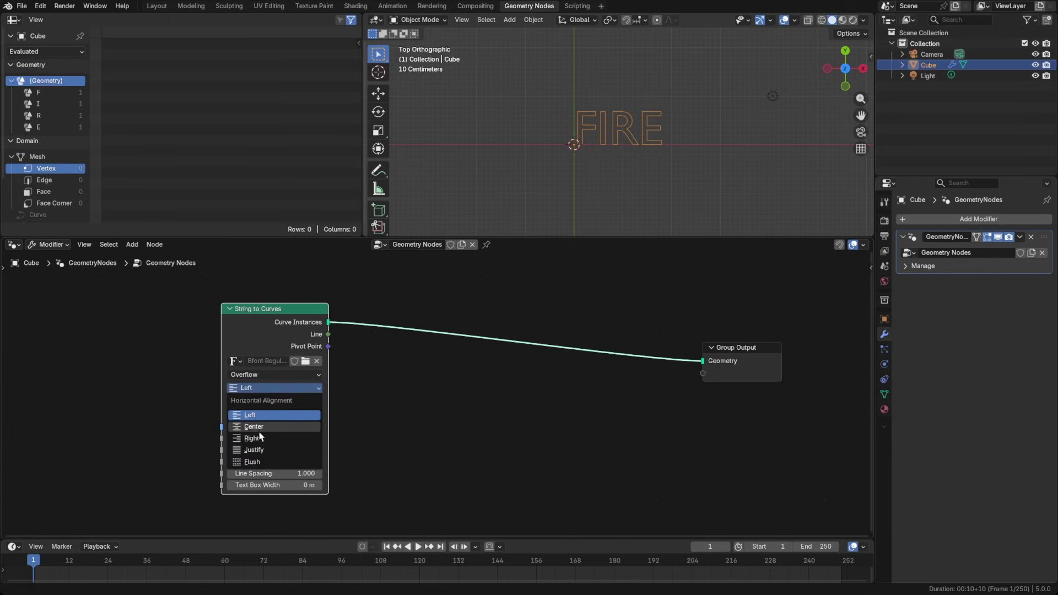
left_click(254, 427)
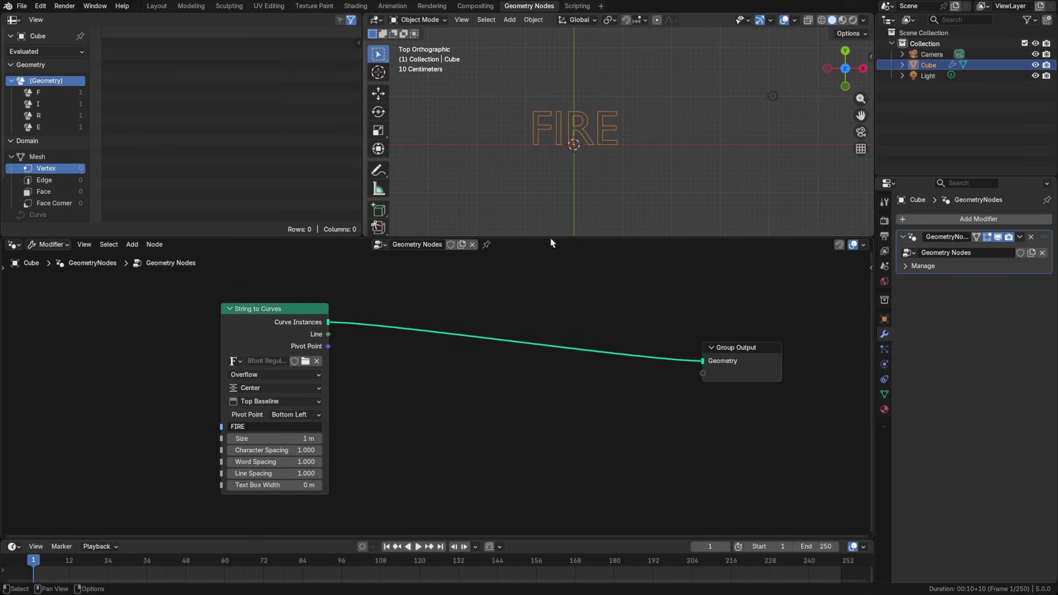
middle_click_drag(601, 180, 581, 120)
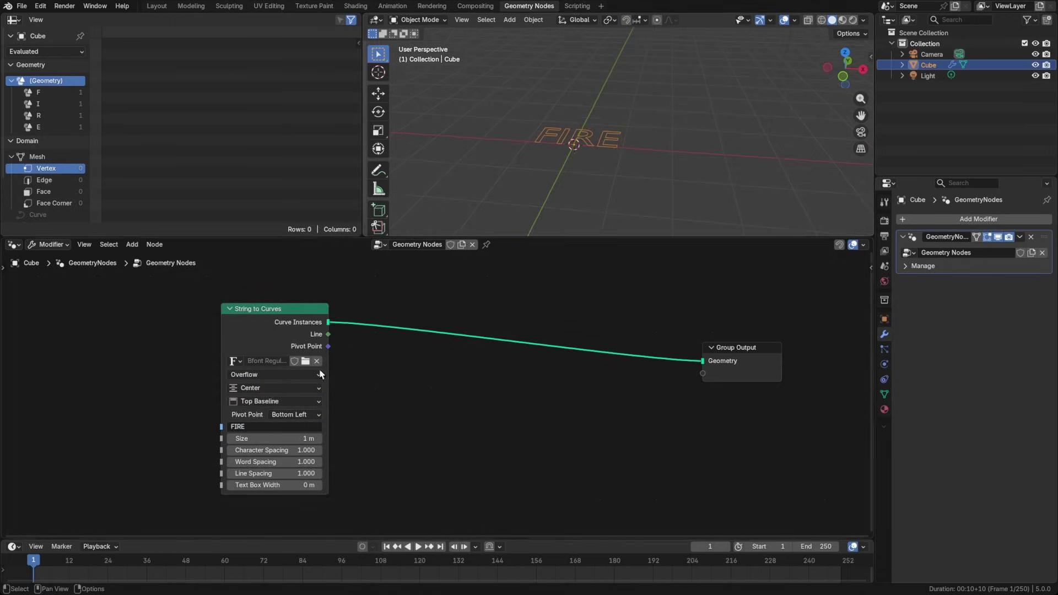
Step: Insert a Transform Geometry node after String to Curves and rotate the text 90° on X, viewing it from the front
left_click_drag(277, 332, 239, 334)
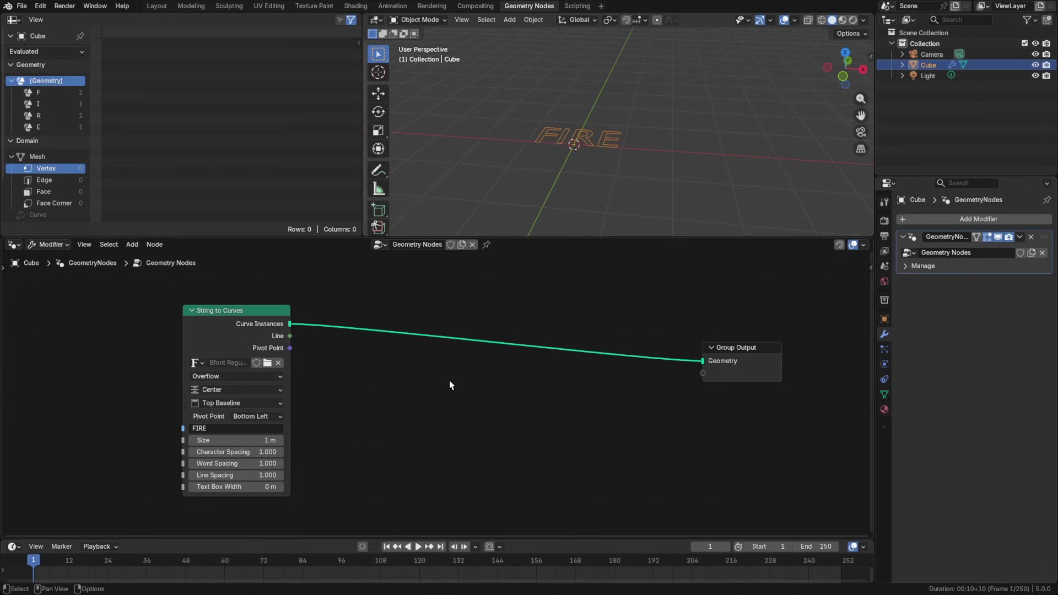
key("shift+a")
type("tran")
key("Return")
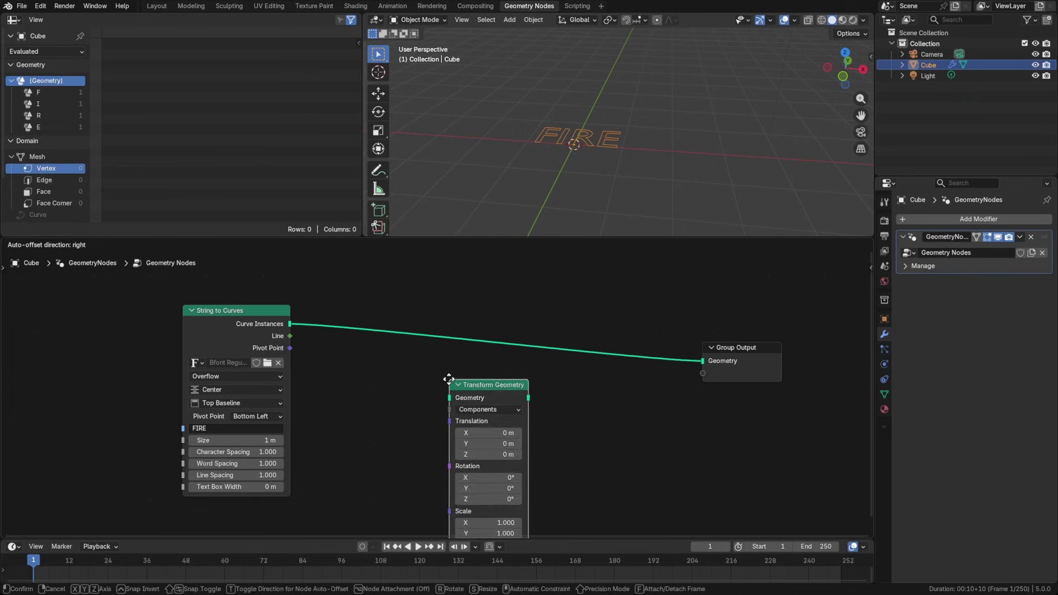
left_click(348, 302)
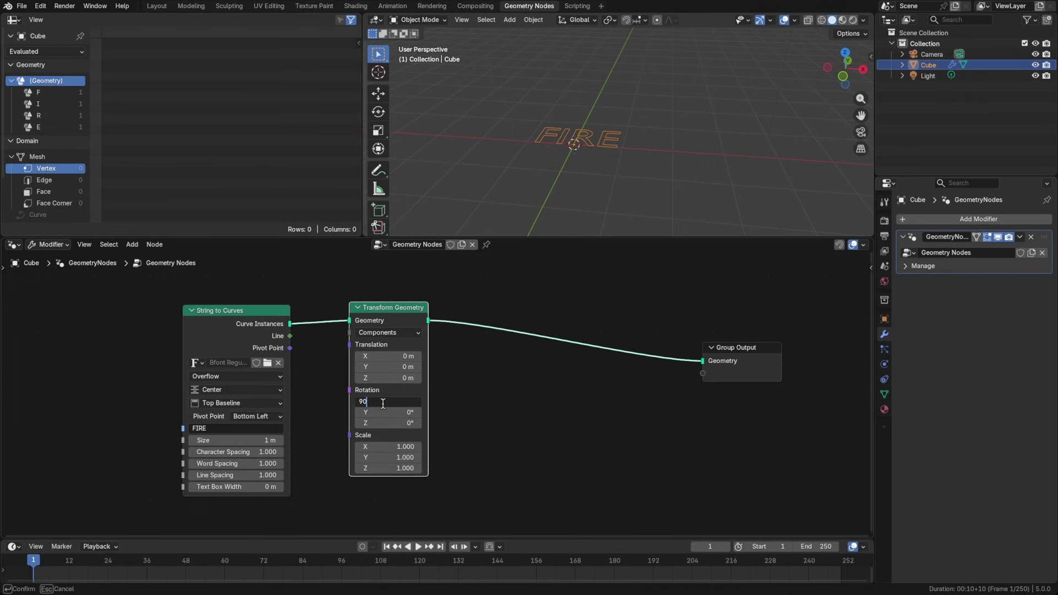
key("Return")
key("KP_1")
scroll(585, 168, "up", 3)
Step: Insert a Fill Curve node between Transform Geometry and Group Output, and shift the nodes to make room
left_click_drag(740, 354, 781, 336)
key("shift+a")
type("fill")
key("Return")
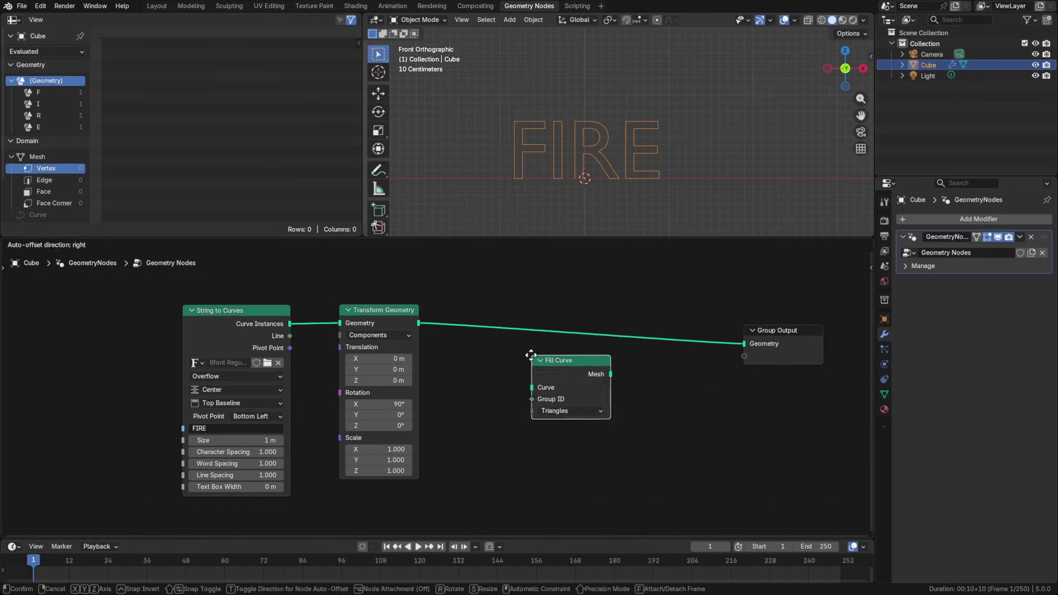
left_click(467, 308)
left_click_drag(248, 323, 205, 314)
left_click_drag(380, 312, 343, 305)
left_click_drag(510, 313, 462, 307)
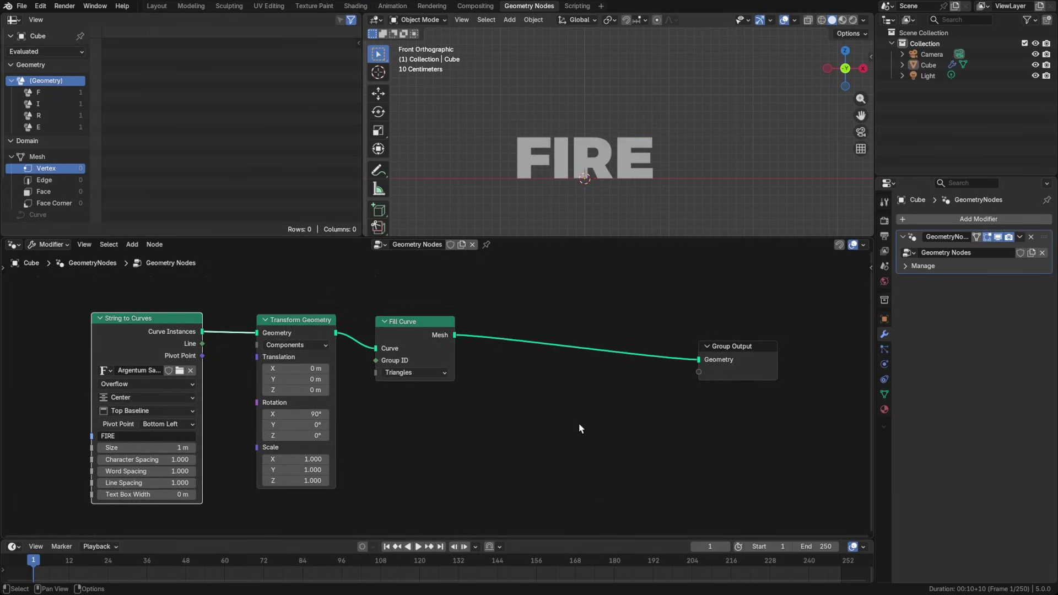
Step: Insert an Extrude Mesh node between Fill Curve and Group Output, and place it above the main node chain
middle_click_drag(592, 426, 498, 441)
left_click_drag(650, 380, 768, 365)
mouse_move(569, 198)
middle_mouse_down()
mouse_move(613, 154)
mouse_move(562, 168)
mouse_move(564, 188)
middle_mouse_up()
key("shift+a")
type("extr")
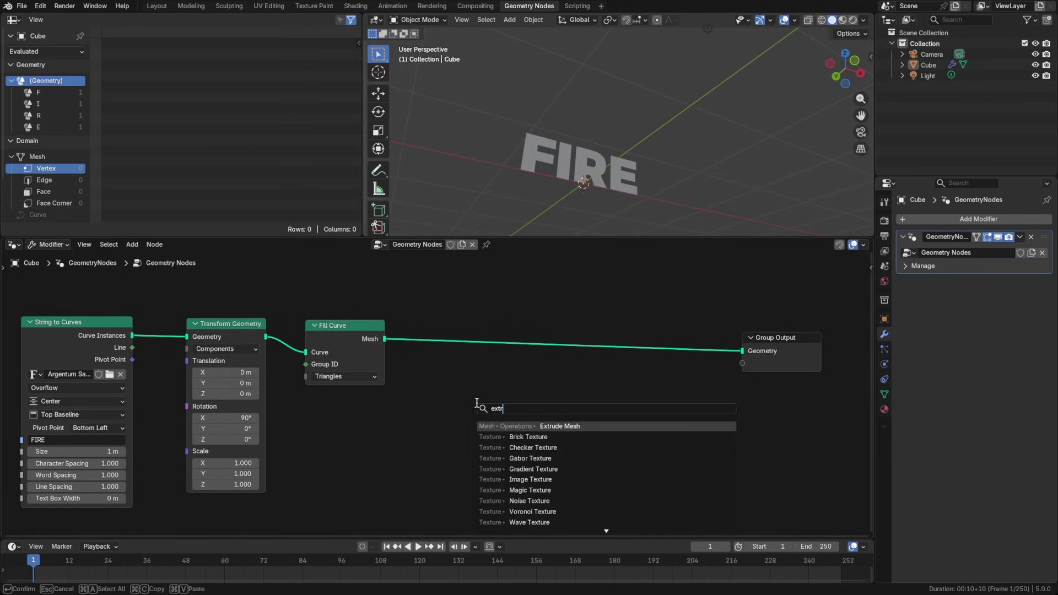
key("Return")
left_click(475, 303)
middle_click_drag(551, 165, 575, 145)
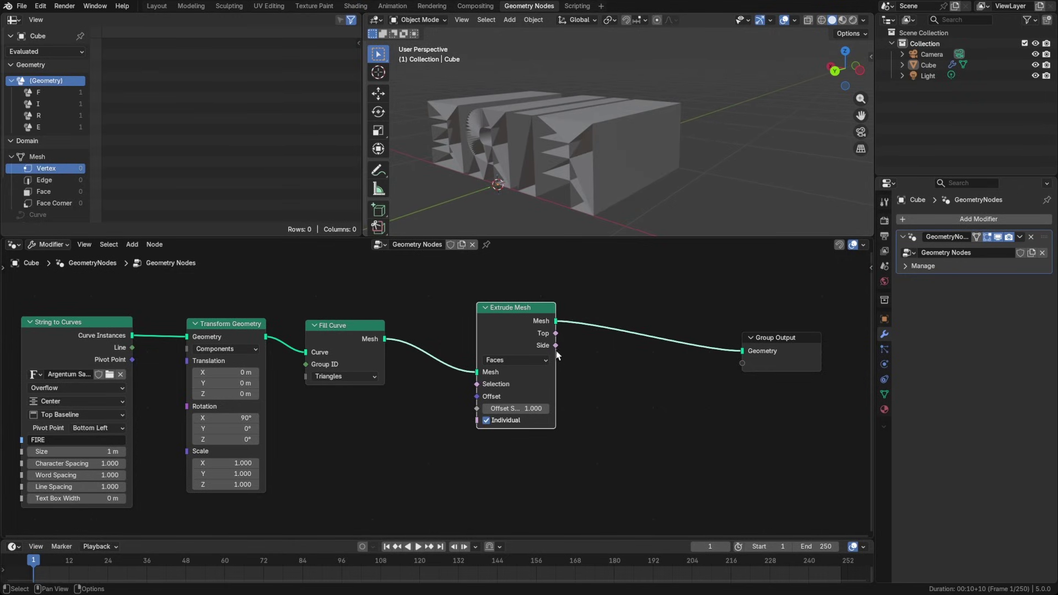
middle_click_drag(600, 357, 566, 403)
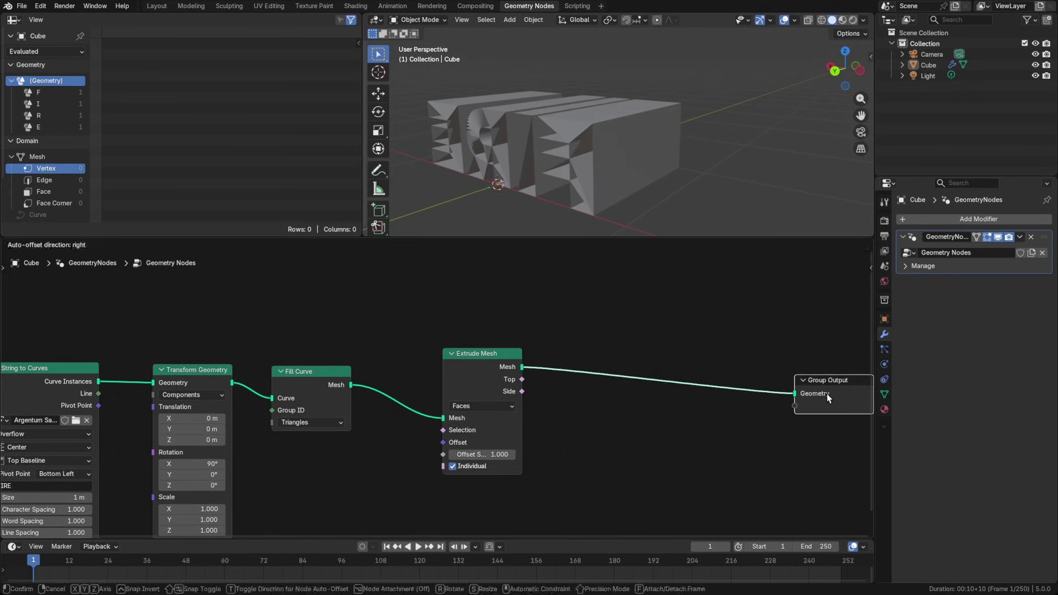
left_click_drag(474, 376, 484, 301)
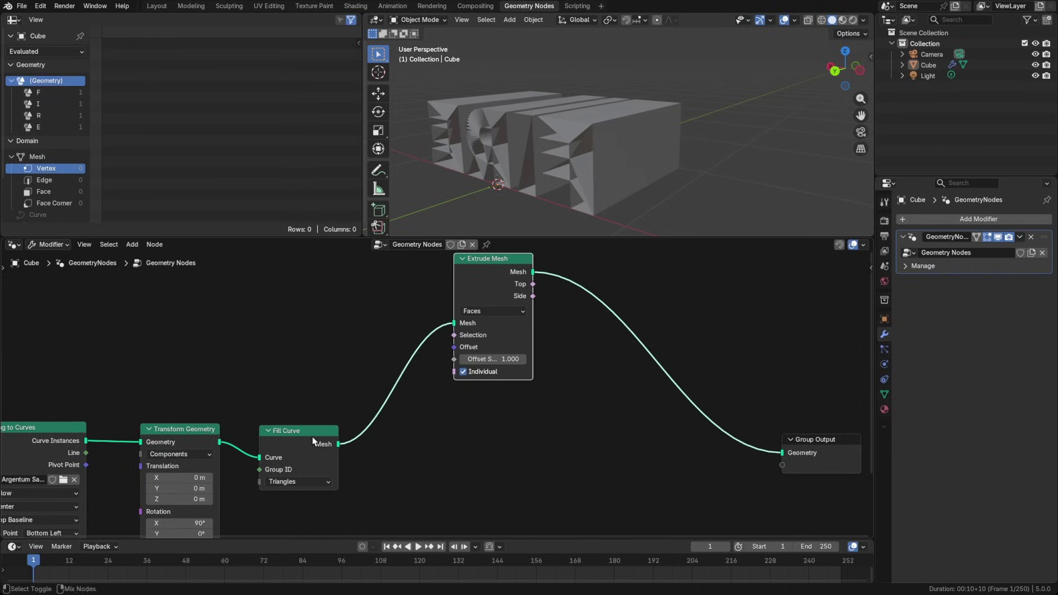
Step: Preview the Fill Curve node's output with a temporary Viewer node
left_click(312, 436, "ctrl+shift")
middle_click_drag(491, 193, 558, 183)
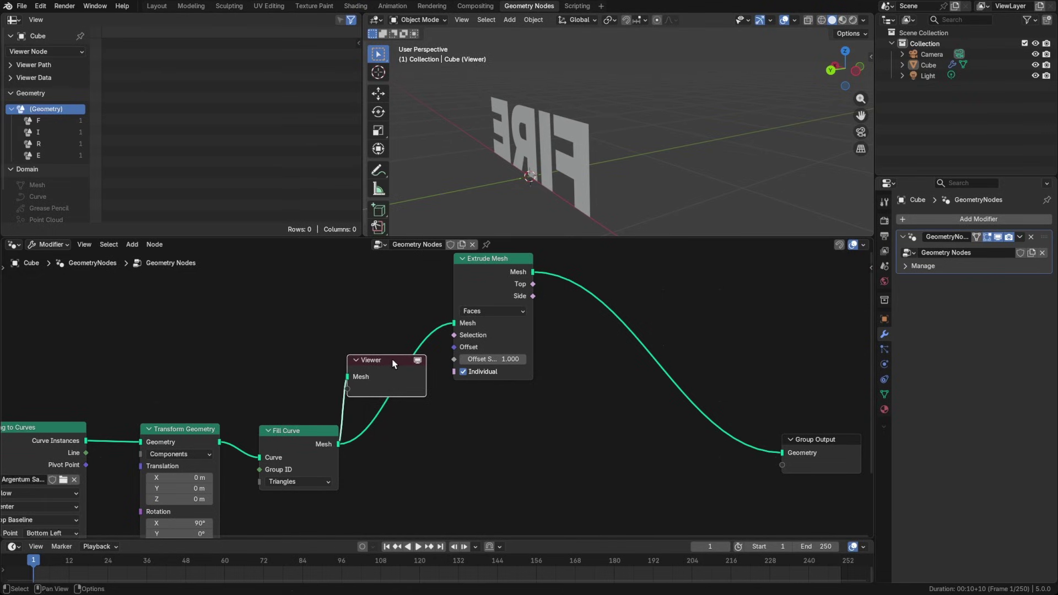
key("x")
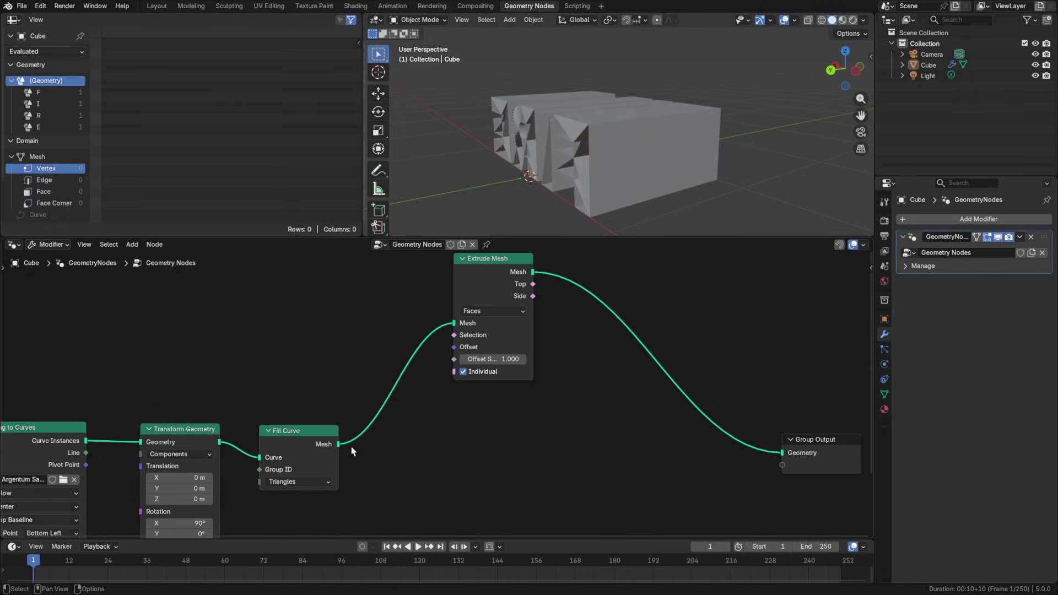
Step: Branch a Flip Faces node off the Fill Curve mesh output and place it below Extrude Mesh
left_click_drag(339, 445, 479, 442)
type("flip")
key("Return")
left_click(466, 432)
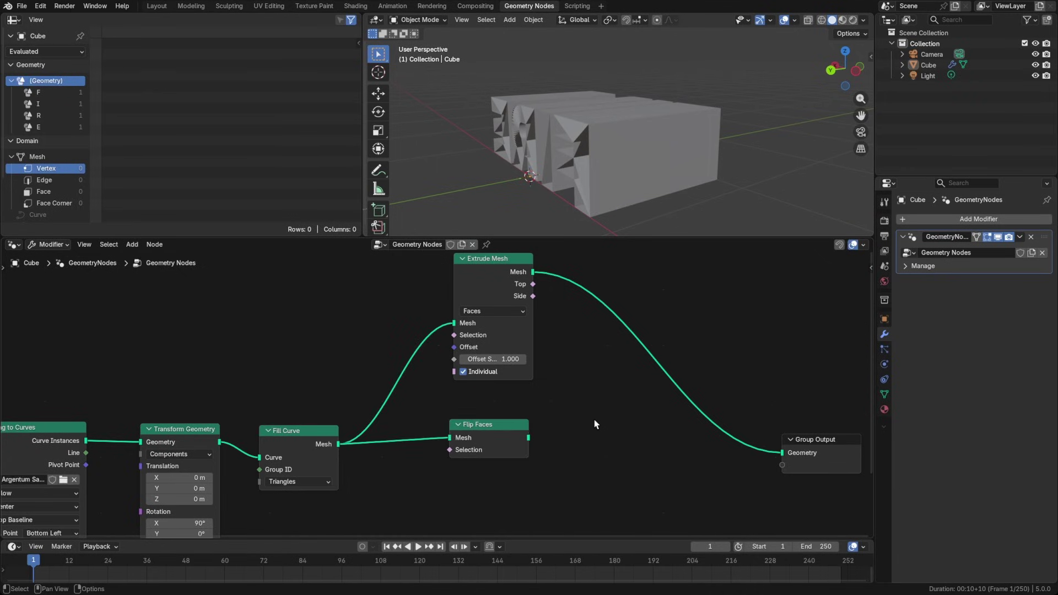
Step: Add a Mesh Boolean node before Group Output and set its operation to Union
key("shift+a")
mouse_move(595, 421)
type("mesh bool")
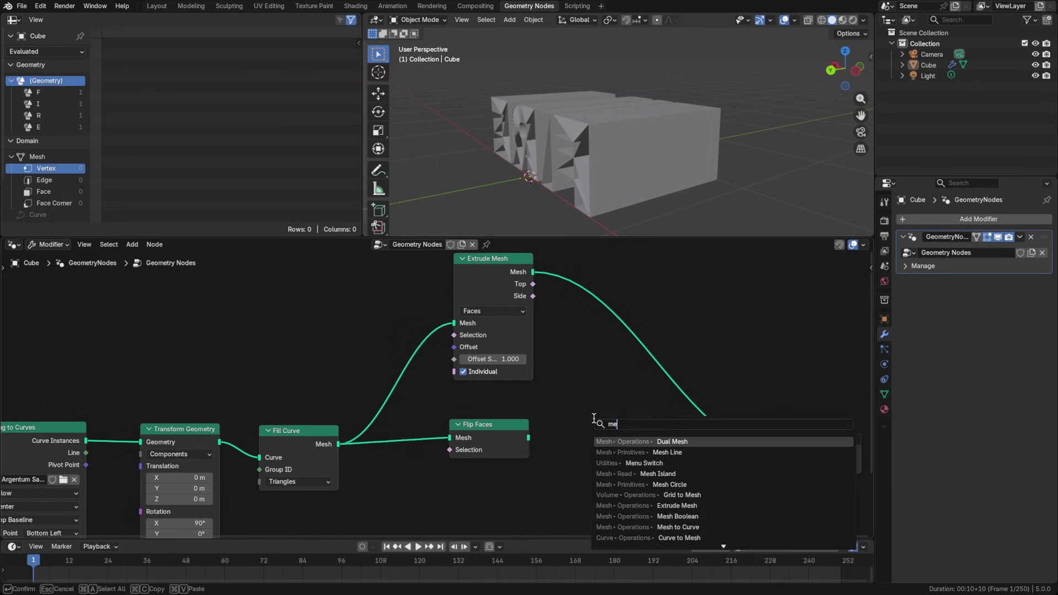
key("Return")
left_click(602, 313)
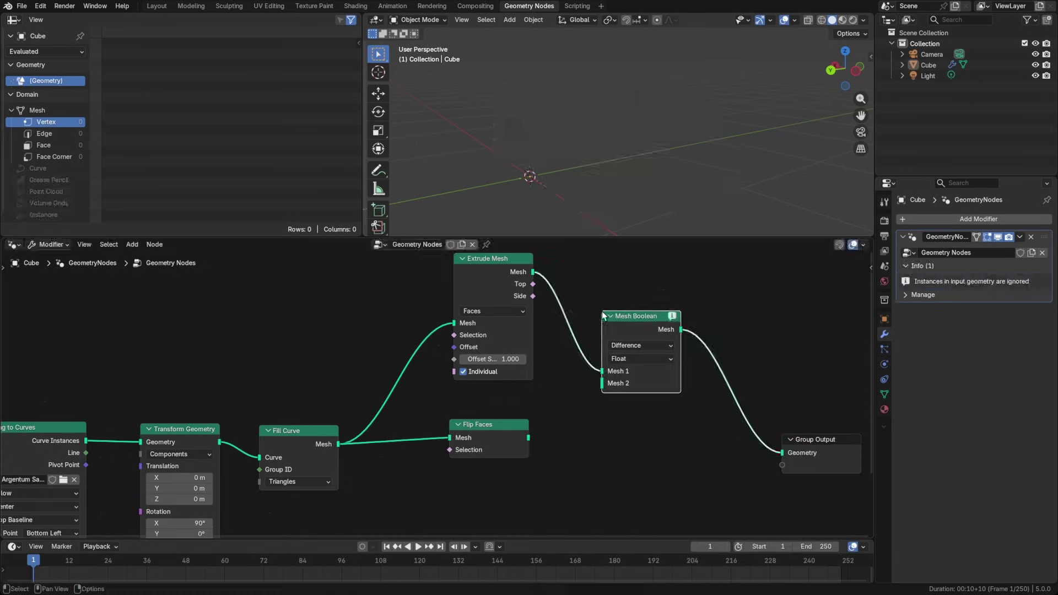
left_click(626, 346)
left_click(626, 373)
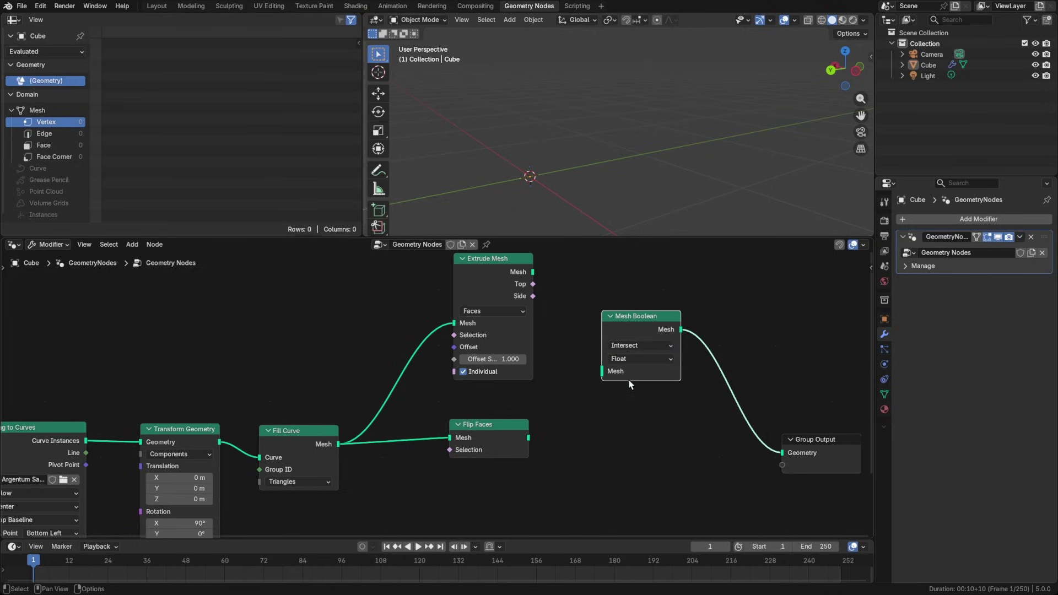
left_click(628, 346)
left_click(621, 384)
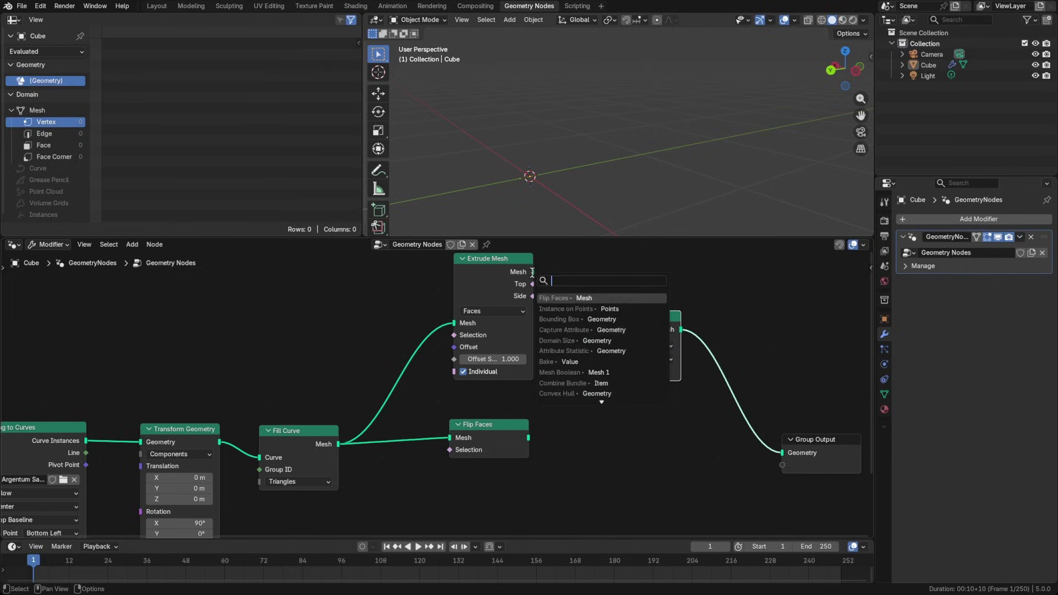
Step: Connect the Extrude Mesh and Flip Faces outputs to the Mesh Boolean node and set its solver to Exact
left_click_drag(533, 274, 606, 372)
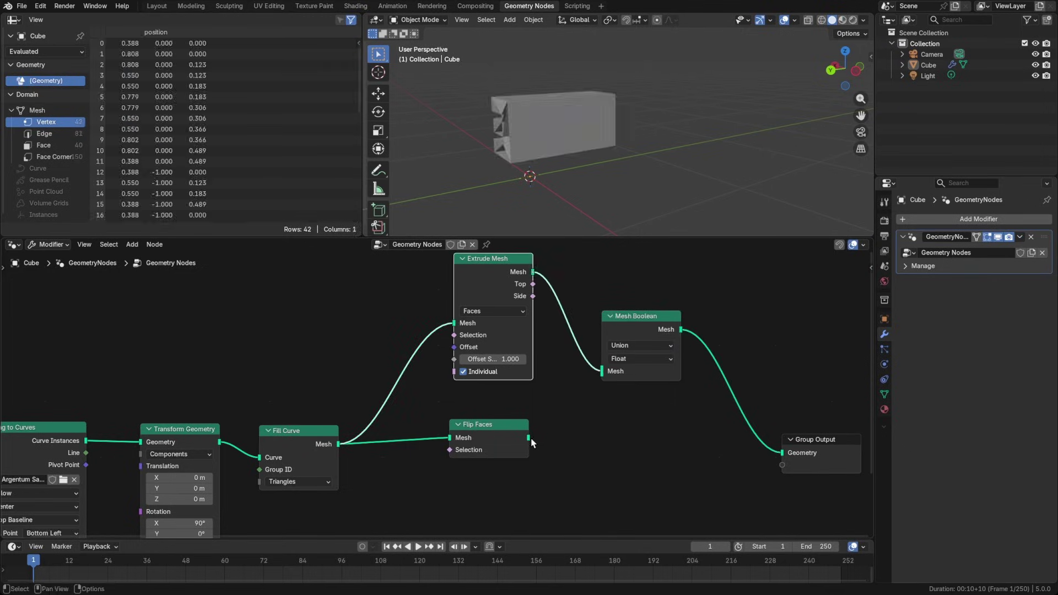
left_click_drag(528, 441, 596, 373)
middle_click_drag(573, 138, 600, 163)
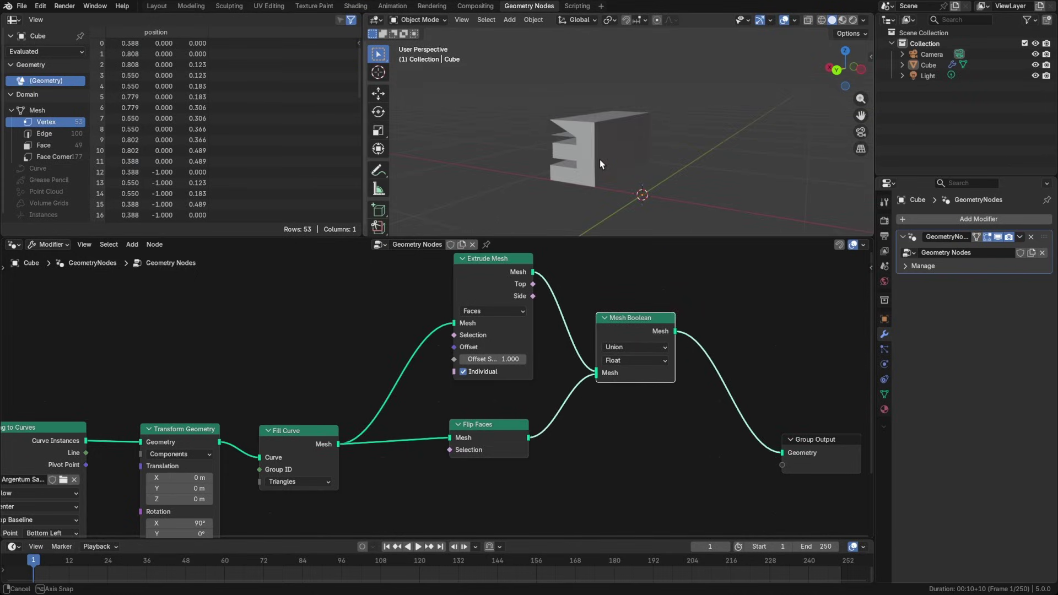
left_click(634, 362)
left_click(627, 389)
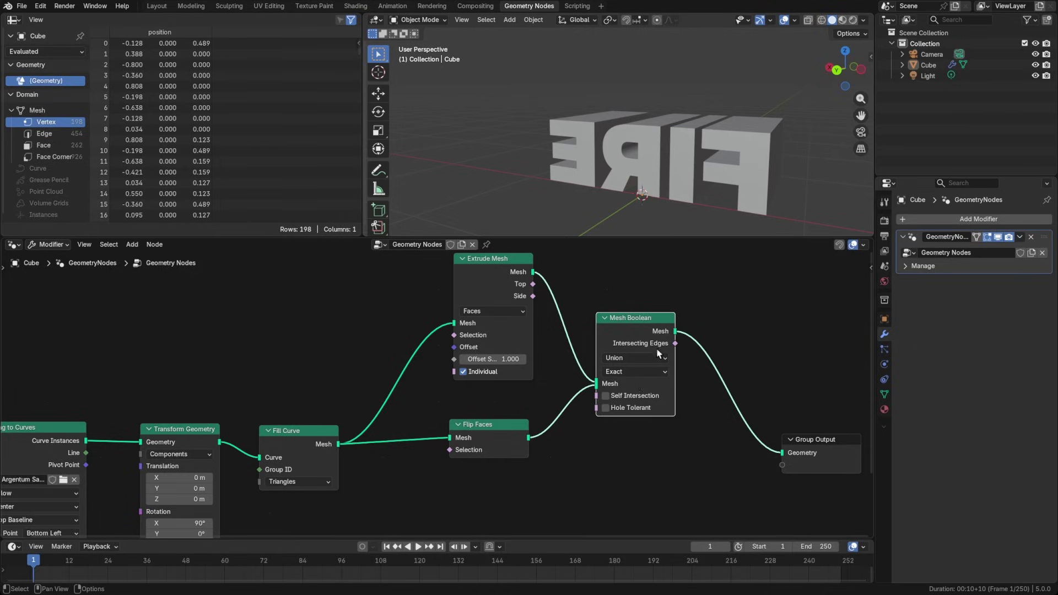
middle_click_drag(712, 164, 602, 193)
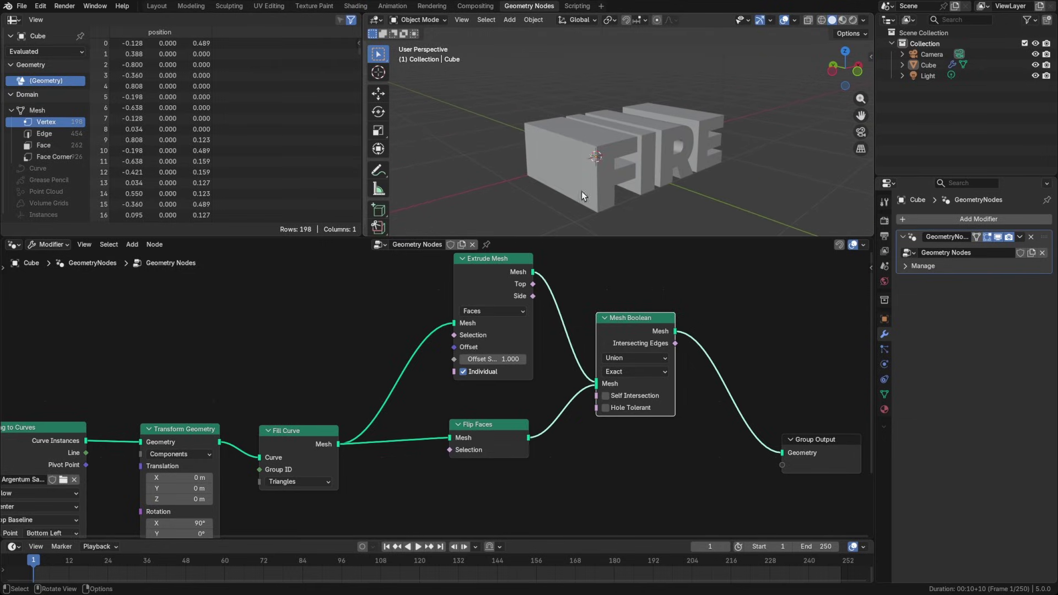
Step: Select the FIRE text object and apply its Geometry Nodes modifier
left_click(577, 158)
middle_click_drag(542, 169, 657, 171)
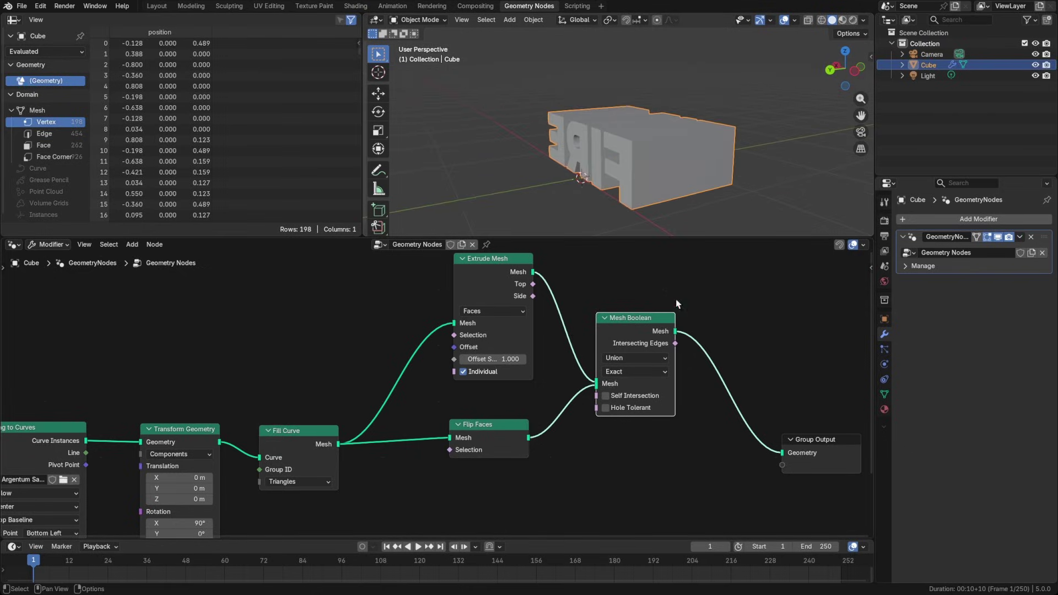
left_click(1019, 237)
left_click(993, 250)
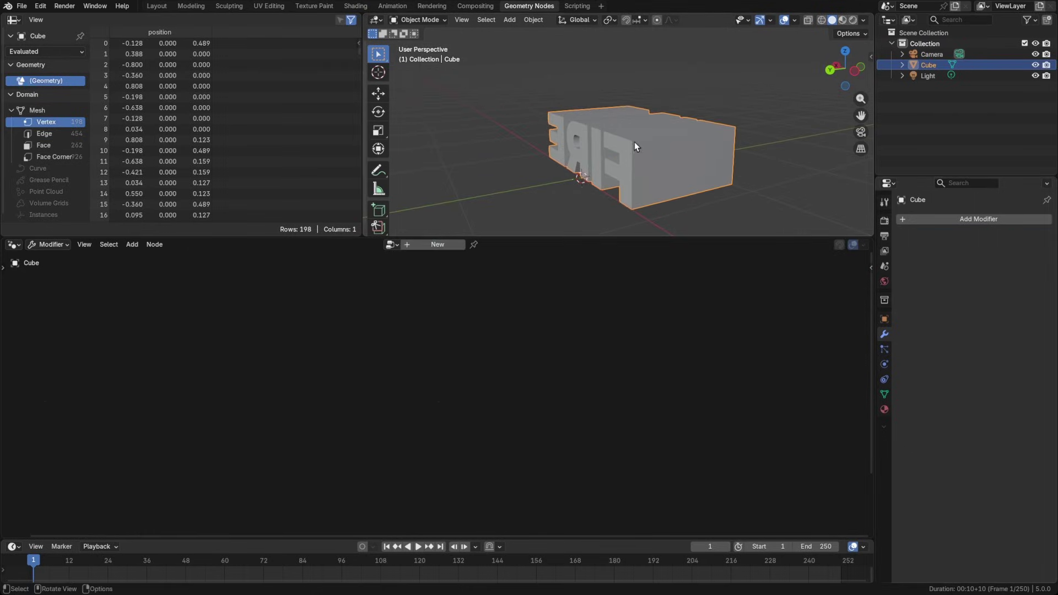
Step: Try moving individual front faces of the applied FIRE mesh in Edit Mode
key("Tab")
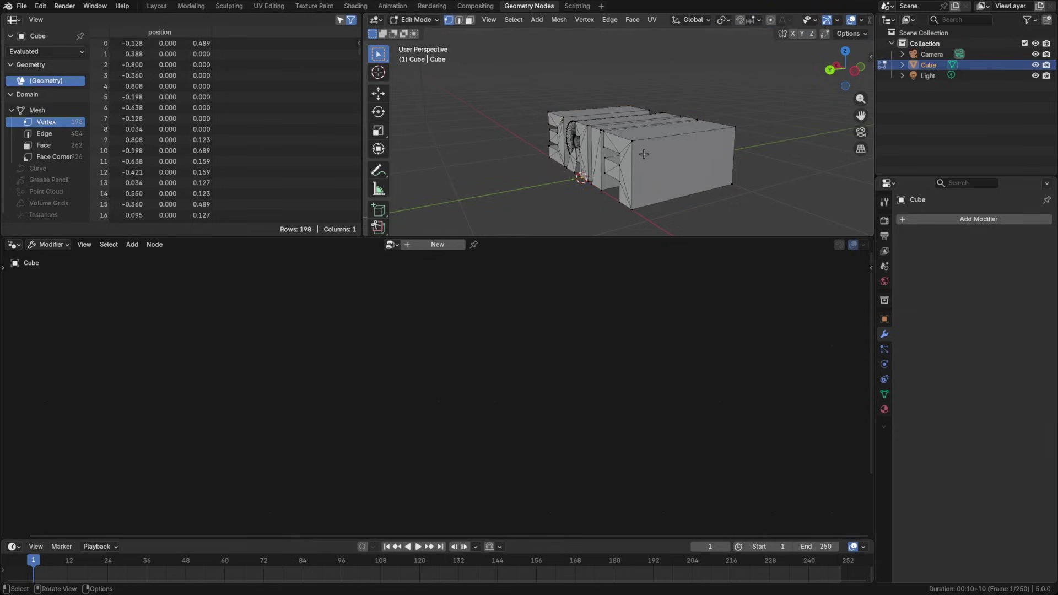
mouse_move(643, 154)
middle_mouse_down()
mouse_move(716, 156)
mouse_move(657, 154)
mouse_move(636, 165)
middle_mouse_up()
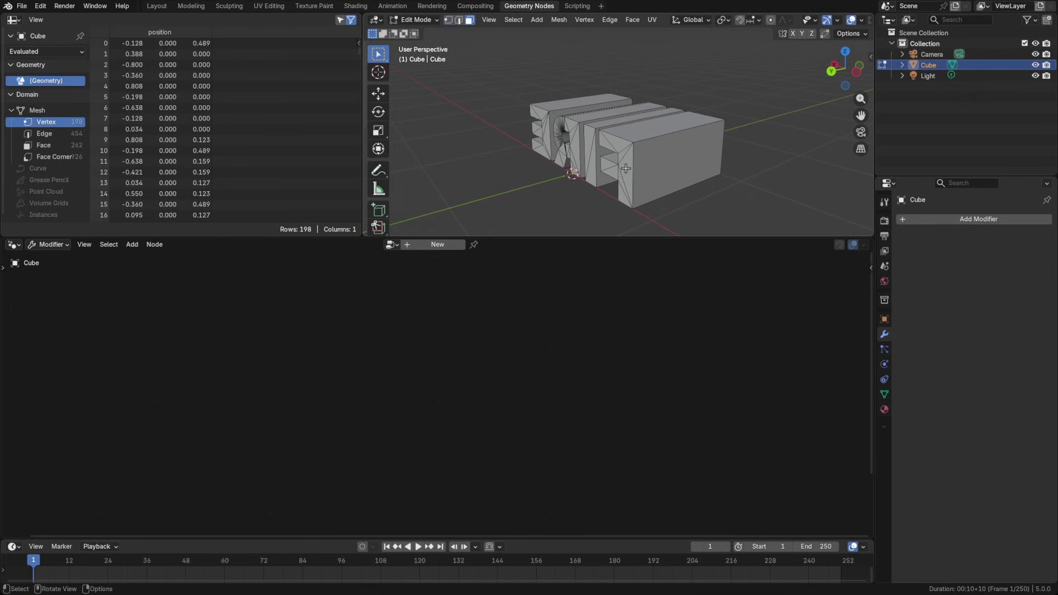
key("g")
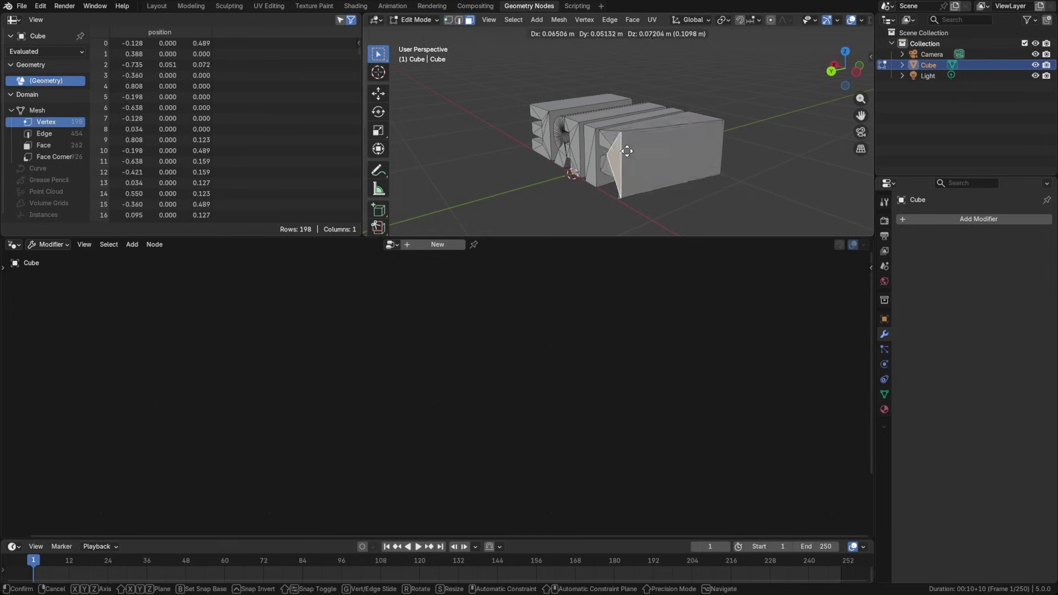
right_click(600, 147)
key("g")
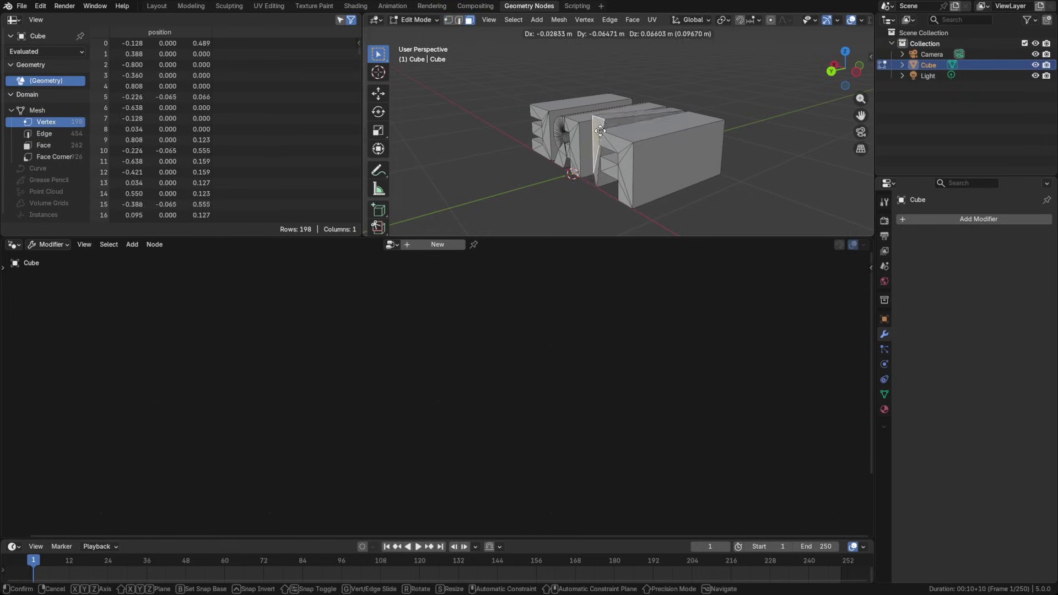
key("Escape")
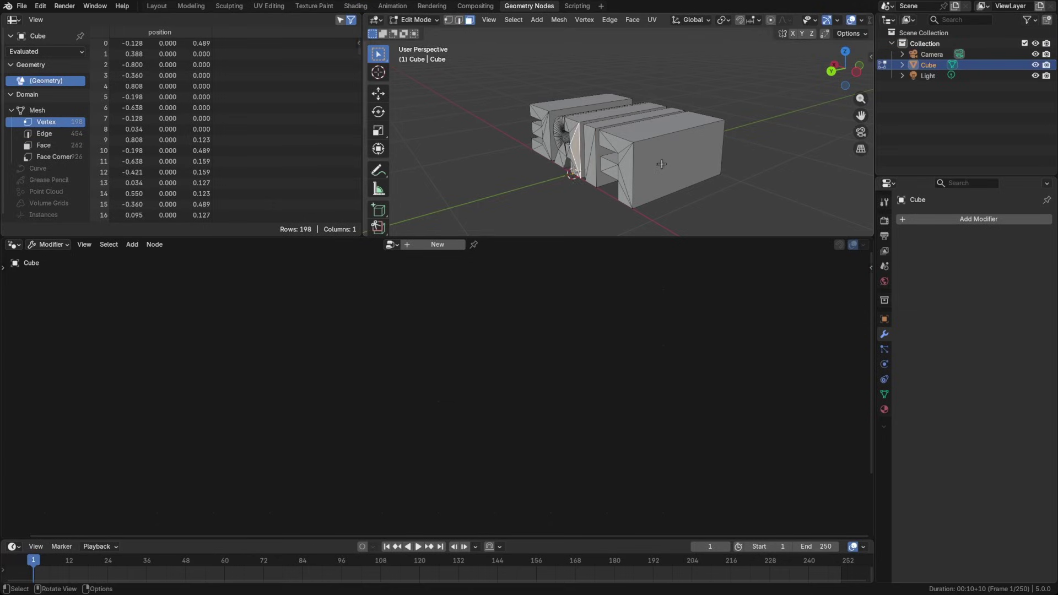
middle_click_drag(585, 148, 604, 164)
scroll(634, 182, "down", 2)
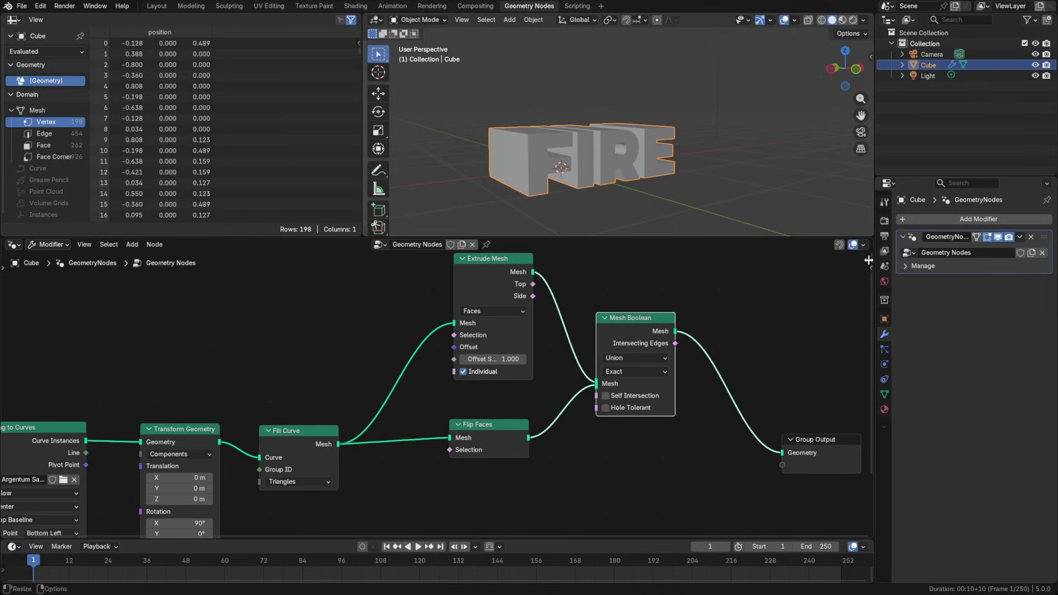
Step: Add a Mesh to Volume node between Mesh Boolean and Group Output, spacing Group Output farther away
middle_click_drag(696, 329, 577, 340)
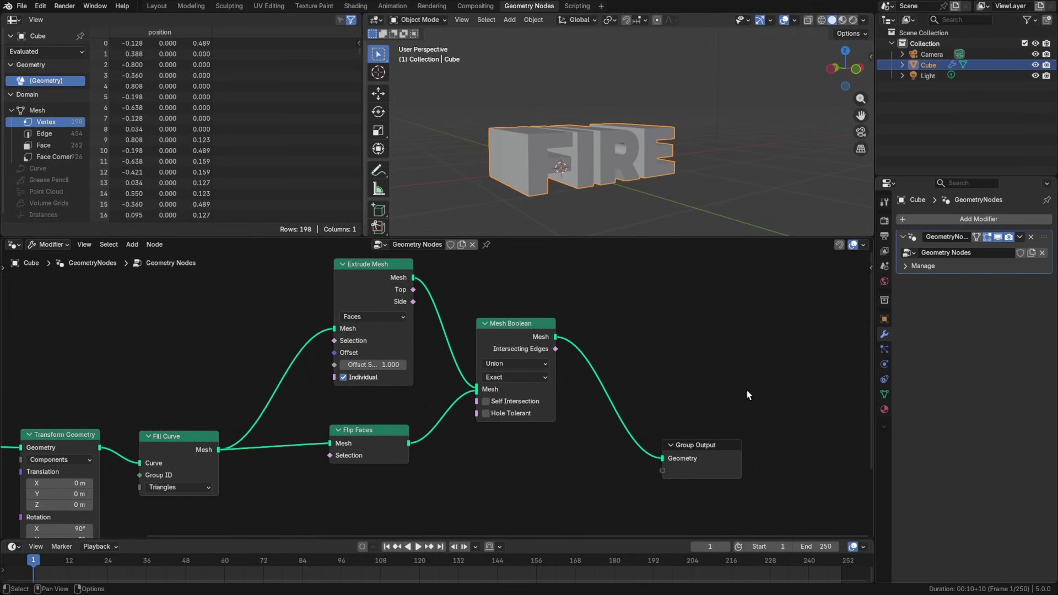
left_click_drag(710, 459, 751, 385)
left_click(678, 332)
middle_click_drag(535, 347, 534, 396)
key("shift+a")
type("s")
key("BackSpace")
type("mesh to vo")
key("Return")
left_click(504, 347)
middle_click_drag(580, 156, 555, 173)
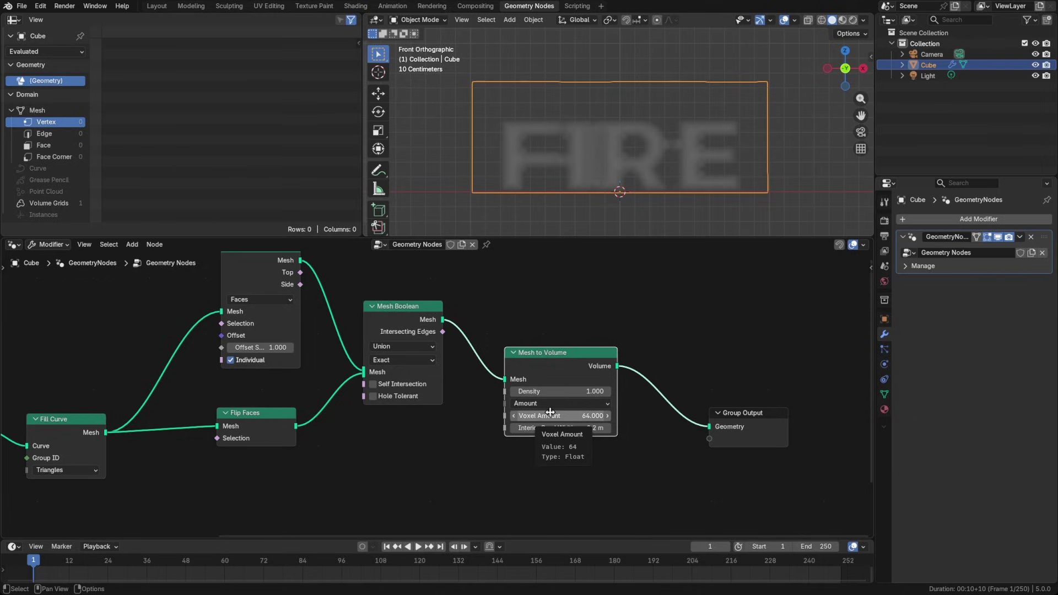
Step: Expose the Mesh to Volume node's Voxel Amount as a modifier input through a new Group Input node
left_click_drag(565, 372, 581, 399)
left_click_drag(764, 428, 836, 418)
left_click_drag(521, 442, 478, 445)
type("group")
key("Return")
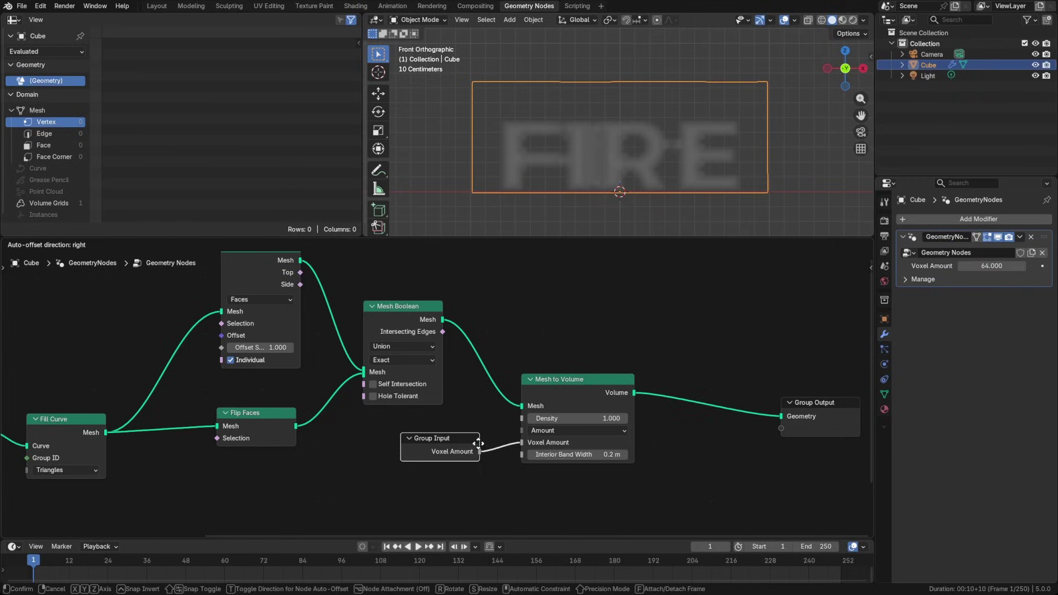
left_click(497, 441)
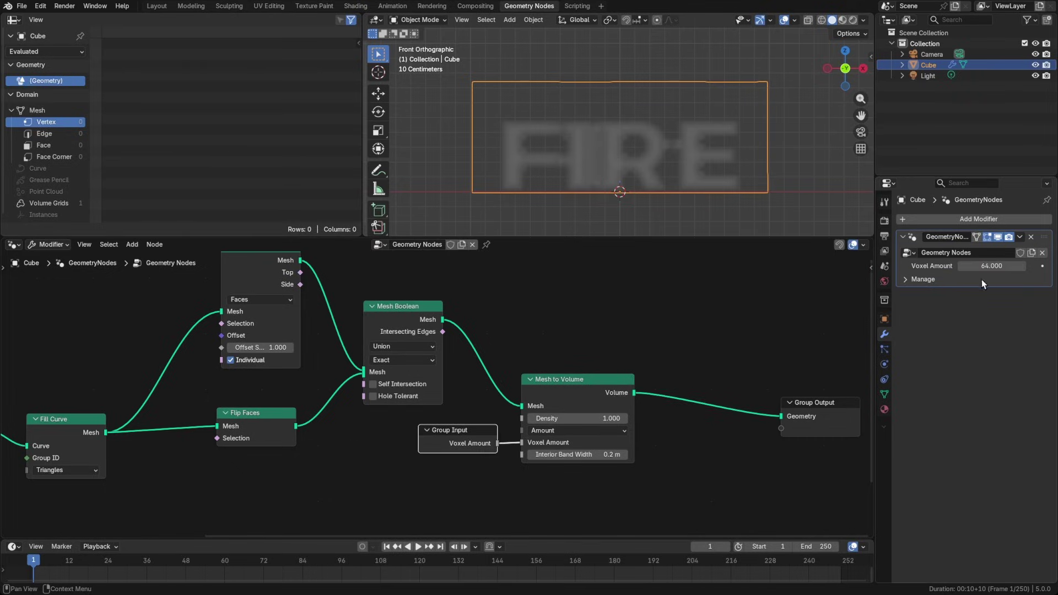
Step: Set the modifier's Voxel Amount to 128 and save the file
left_click(986, 266)
key("Return")
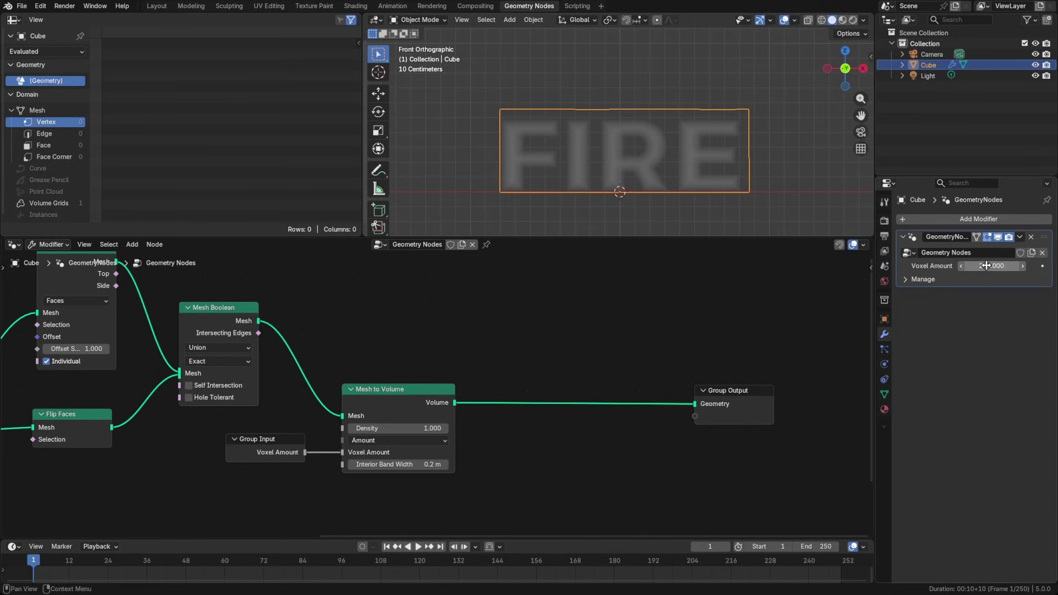
left_click(986, 266)
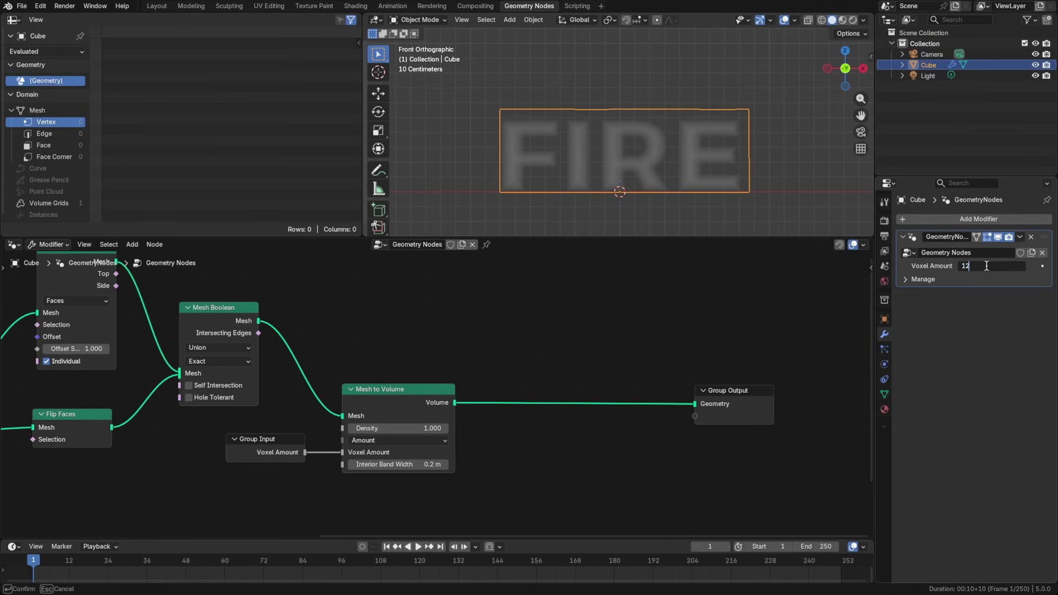
type("128")
key("Return")
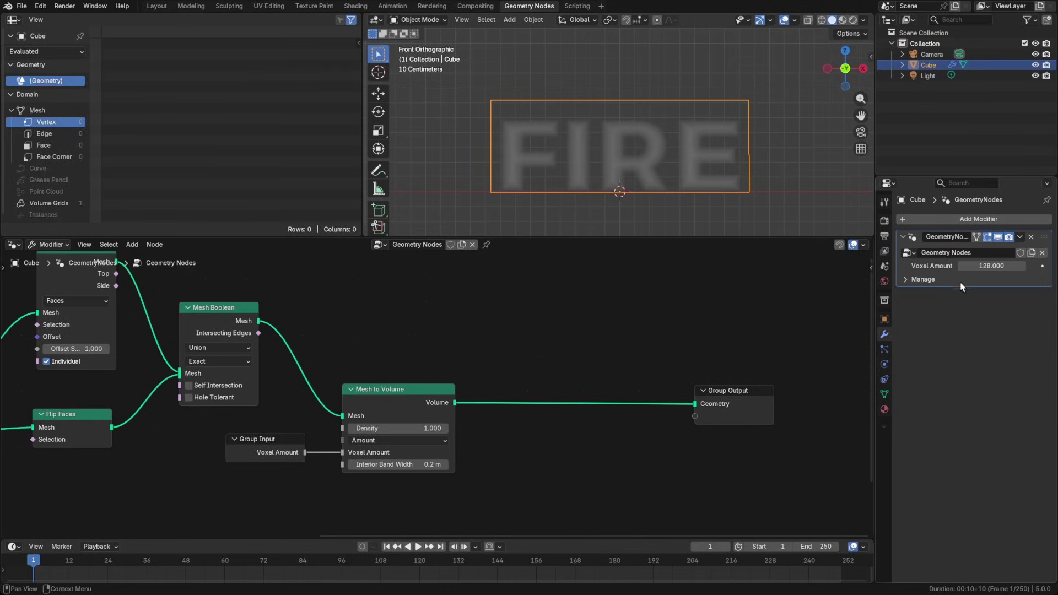
key("ctrl+s")
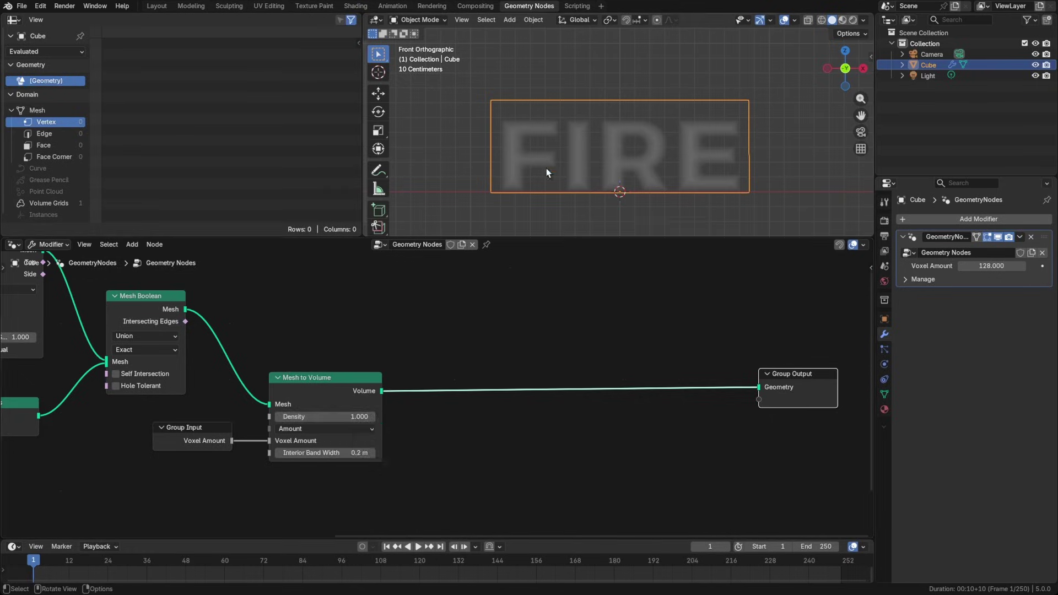
Step: Move the Group Output node farther from Mesh to Volume to free space for more nodes
middle_click_drag(548, 161, 614, 176)
left_click_drag(783, 391, 813, 397)
left_click(710, 364)
middle_click_drag(626, 216, 629, 164)
middle_click_drag(571, 374, 579, 350)
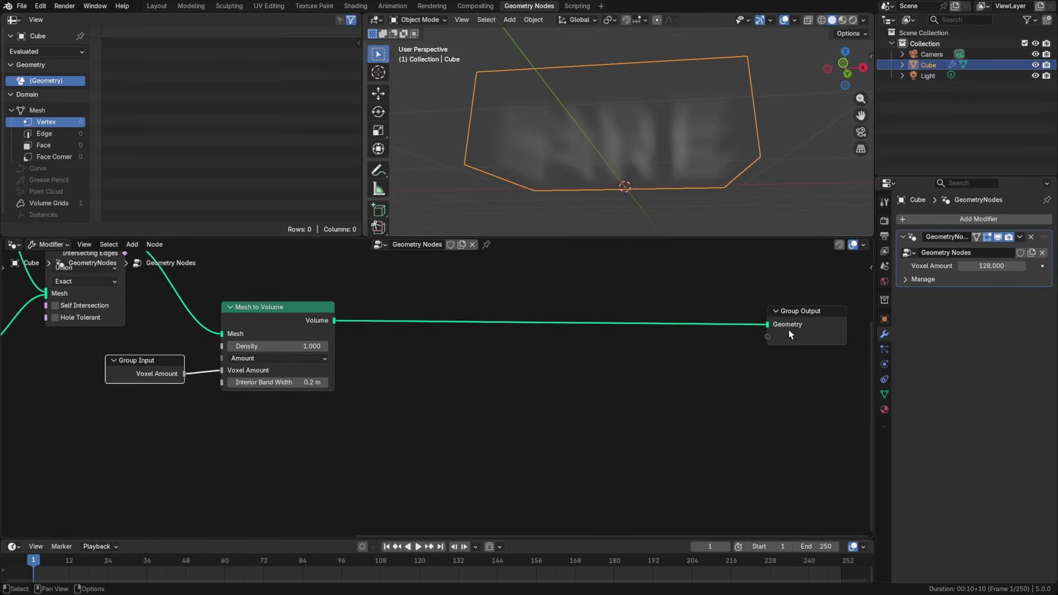
left_click_drag(788, 330, 834, 326)
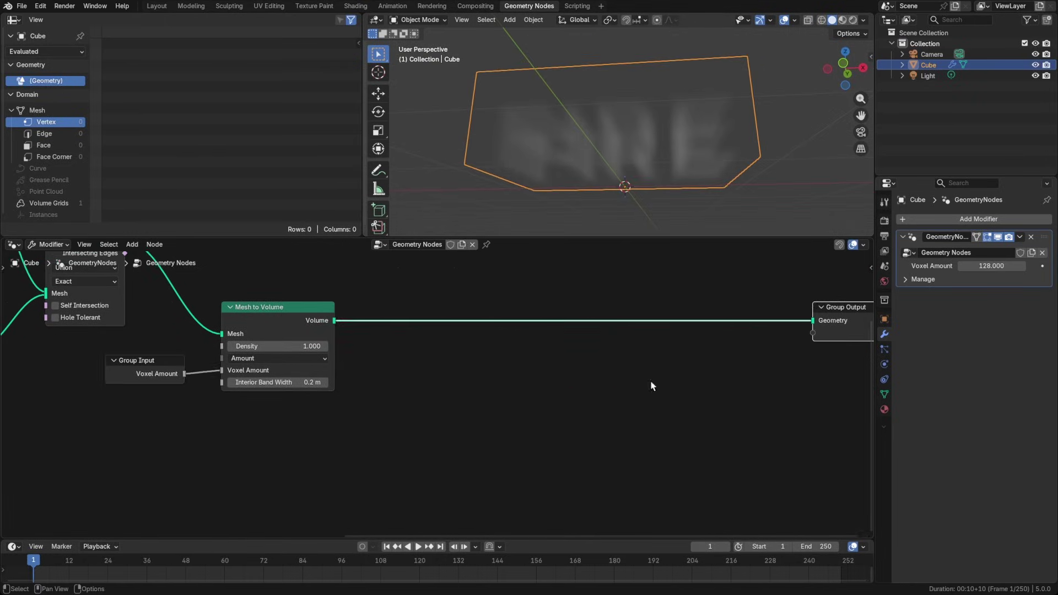
left_click(650, 380)
middle_click_drag(577, 366, 540, 361)
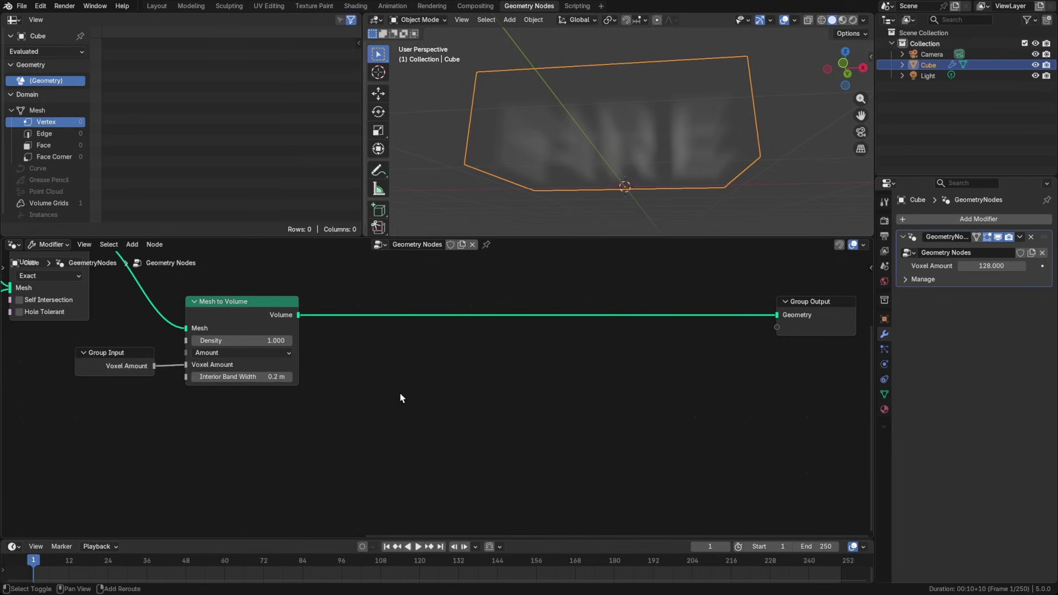
Step: Add a Get Named Grid node below the link between Mesh to Volume and Group Output
key("shift+a")
key("Escape")
key("shift+a")
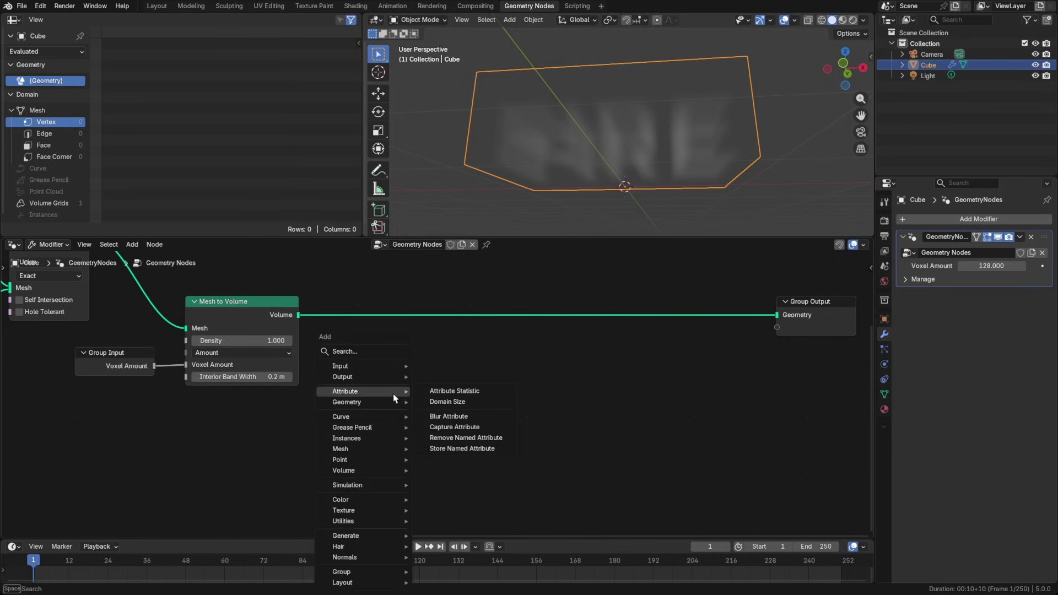
type("get")
key("Return")
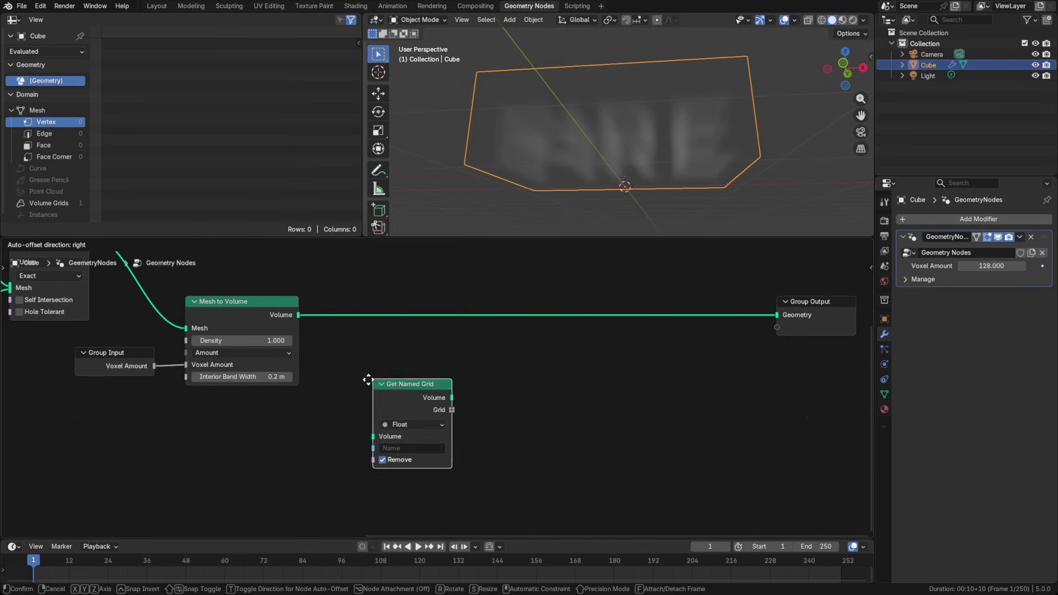
left_click(353, 387)
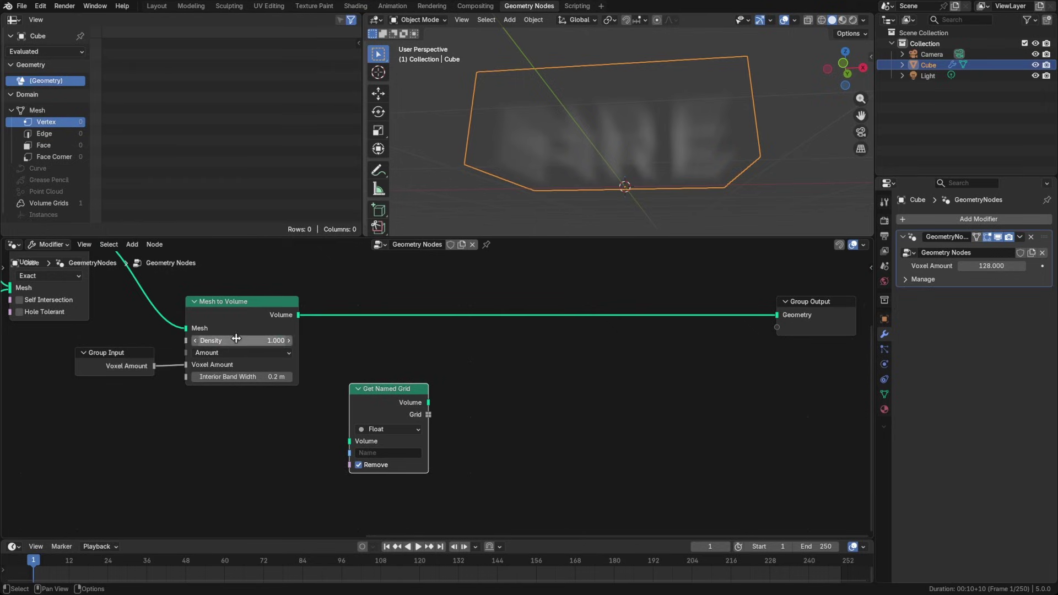
Step: Set Get Named Grid's name to density, disable Remove, and connect the Mesh to Volume output to its Volume input
left_click(376, 454)
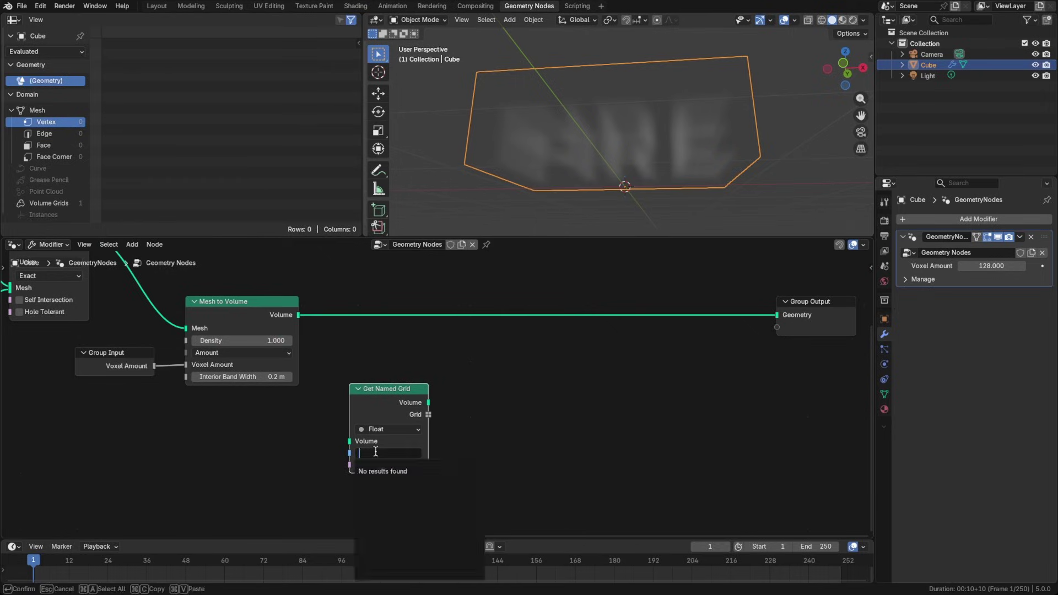
type("density")
key("Return")
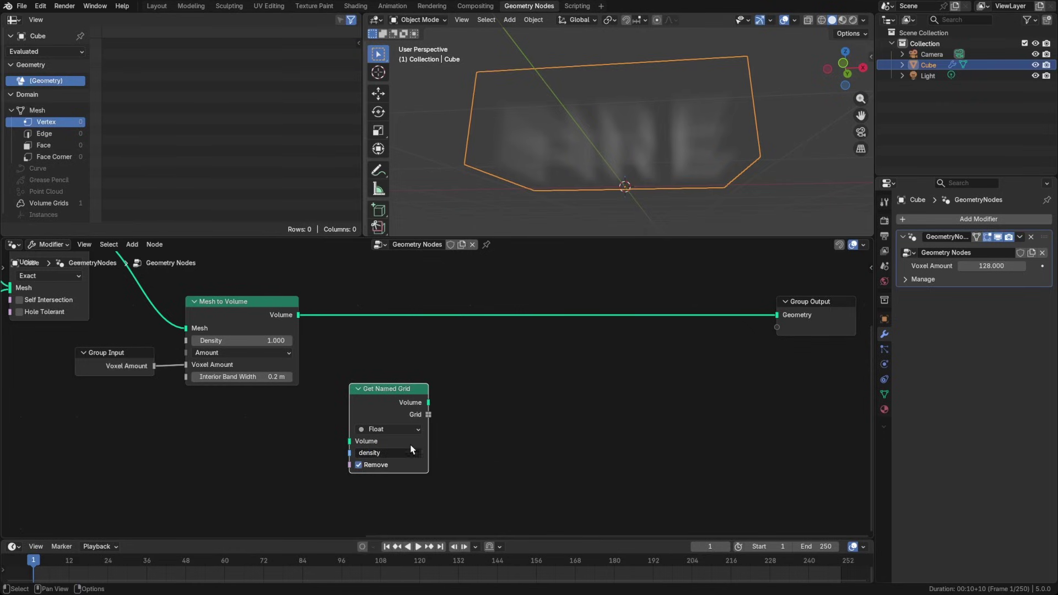
left_click(358, 465)
left_click_drag(386, 410, 544, 420)
right_click(545, 420)
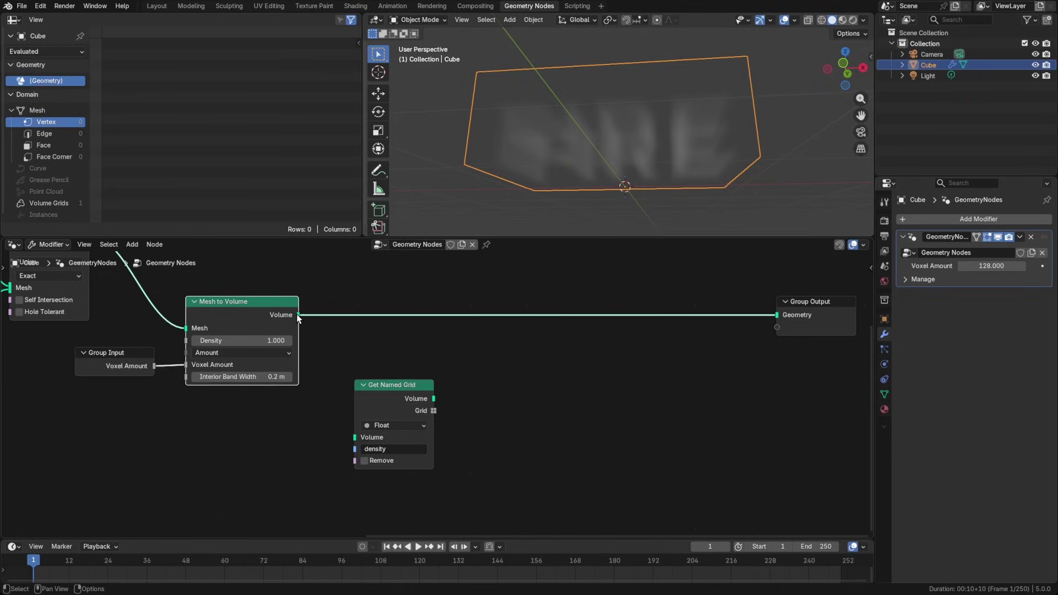
left_click_drag(298, 314, 362, 406)
Step: Add a Multiply math node fed by the Grid output of Get Named Grid
middle_click_drag(579, 192, 581, 161)
middle_click_drag(418, 402, 384, 327)
left_click_drag(392, 329, 614, 331)
type("multi")
key("Return")
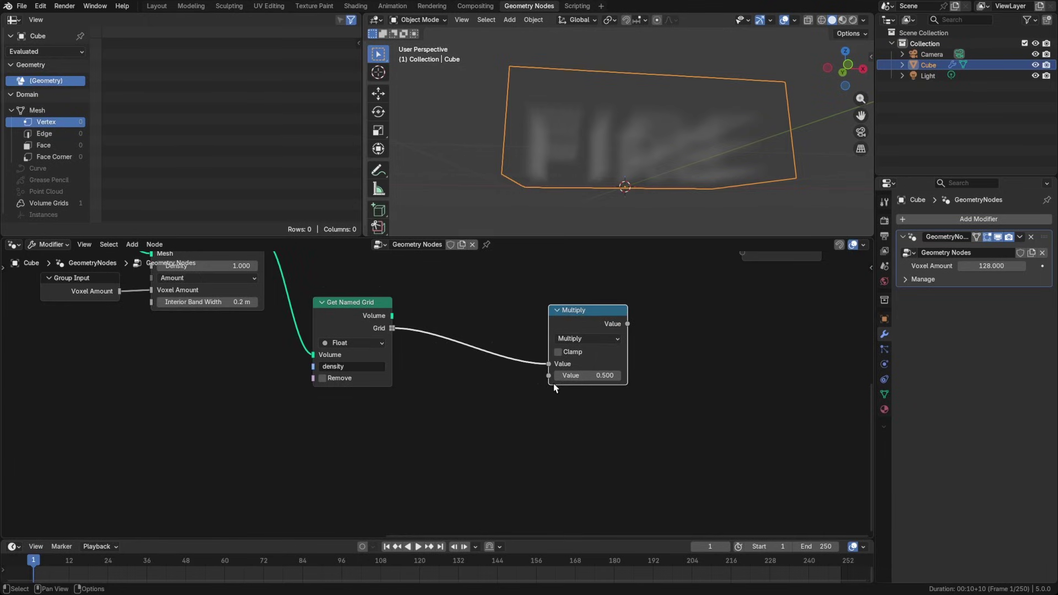
Step: Add a Noise Texture node and connect its Factor output to the second value of Multiply
key("shift+a")
type("noise")
key("Return")
left_click(449, 394)
middle_click_drag(449, 393, 463, 357)
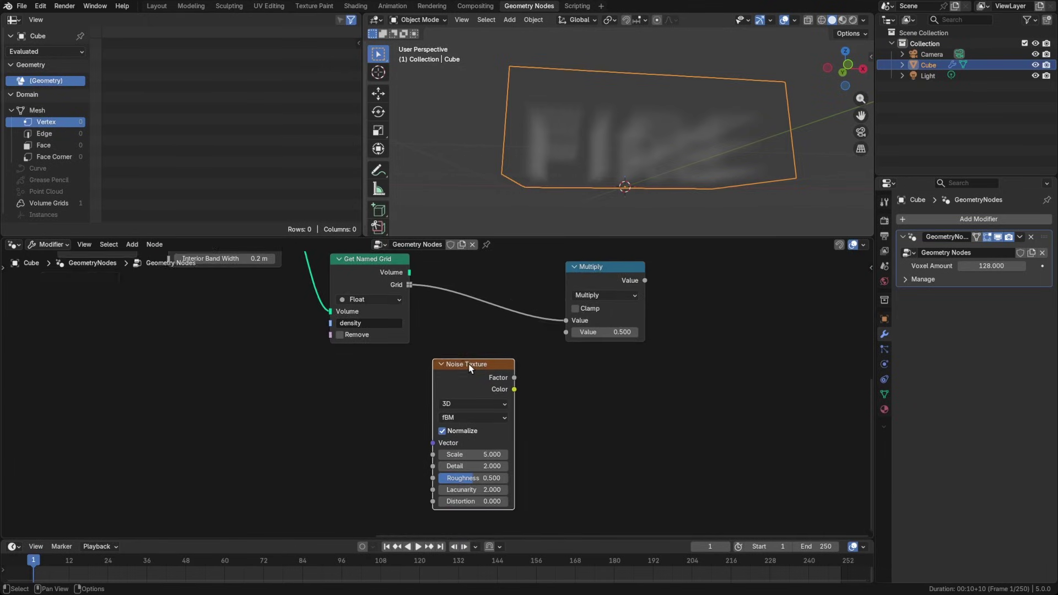
left_click_drag(513, 378, 566, 340)
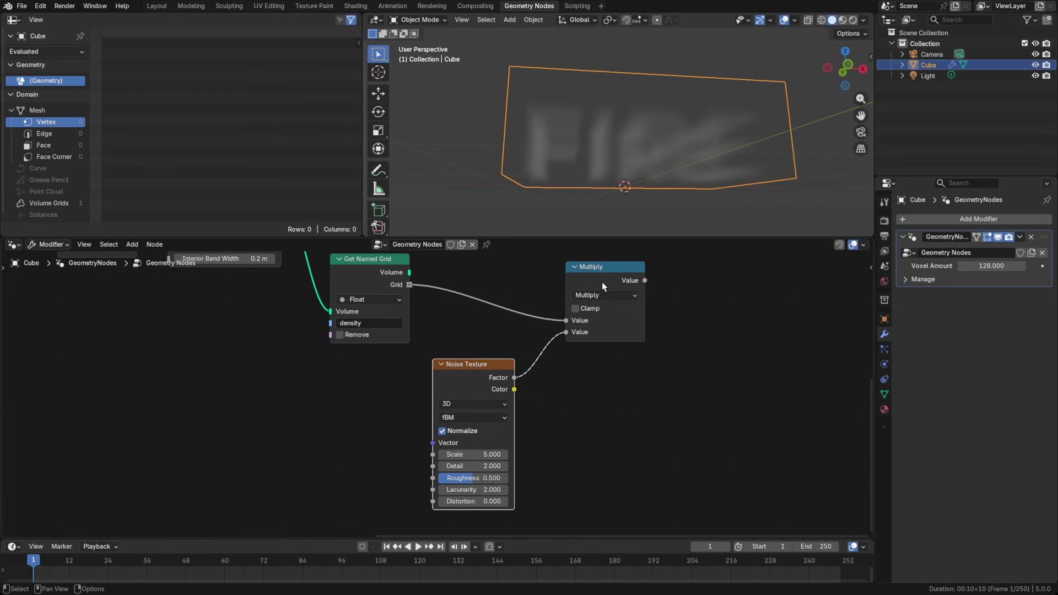
Step: Add a Store Named Grid node between Multiply and Group Output without linking it
middle_click_drag(639, 292, 492, 370)
key("shift+a")
type("storen")
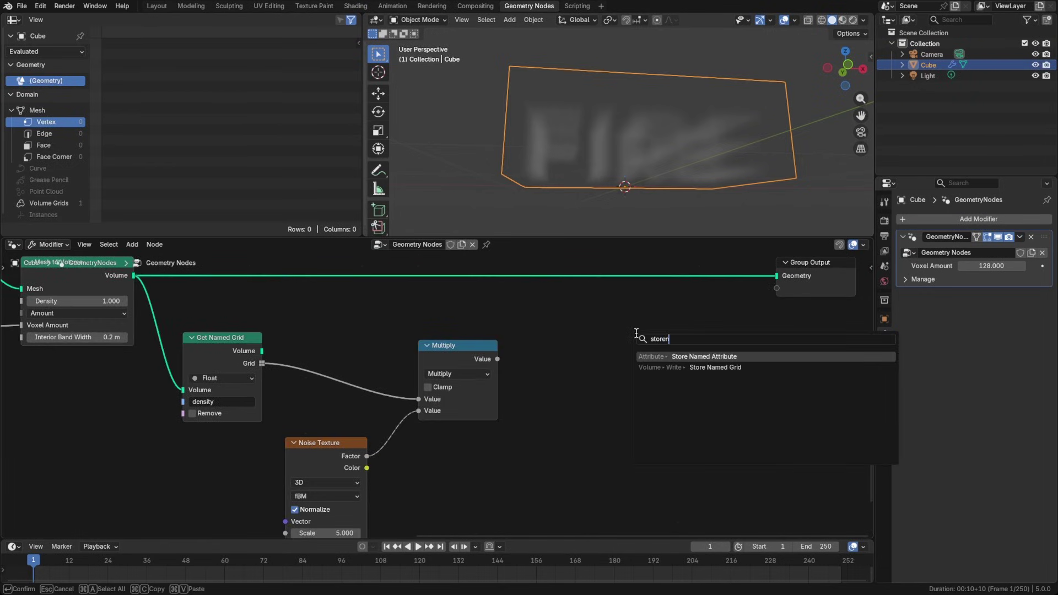
key("Down")
key("Return")
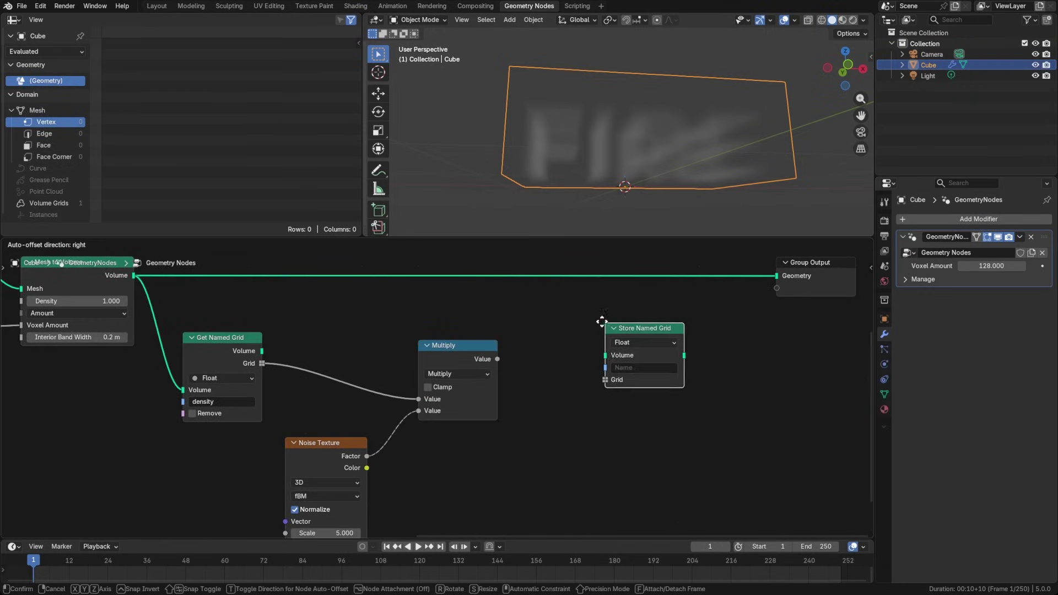
left_click(598, 318)
Step: Feed Store Named Grid the Get Named Grid volume and the Multiply result, and connect its output to Group Output
left_click_drag(261, 350, 595, 351)
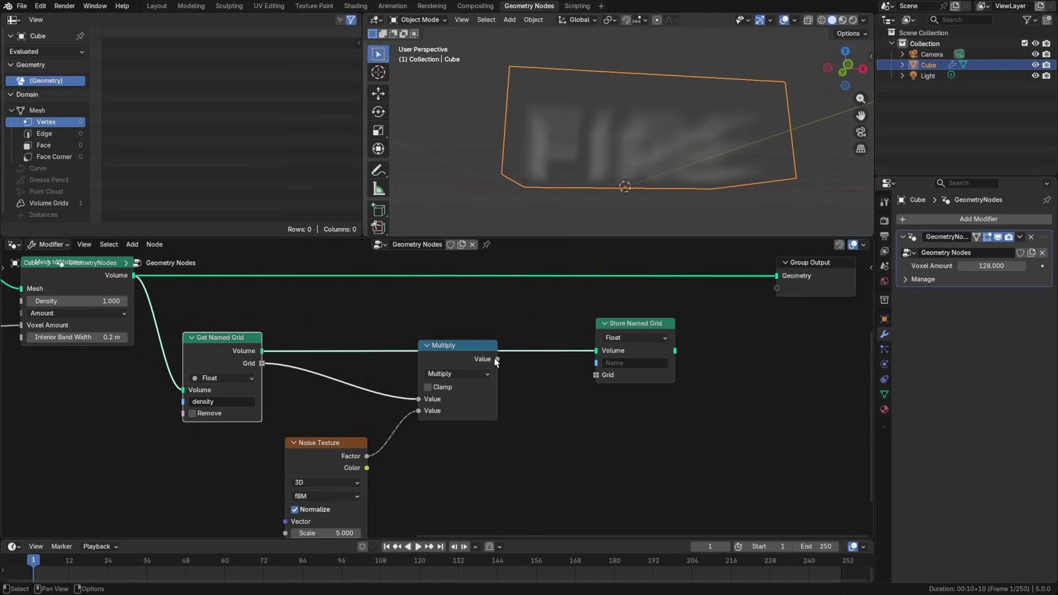
left_click_drag(497, 359, 592, 380)
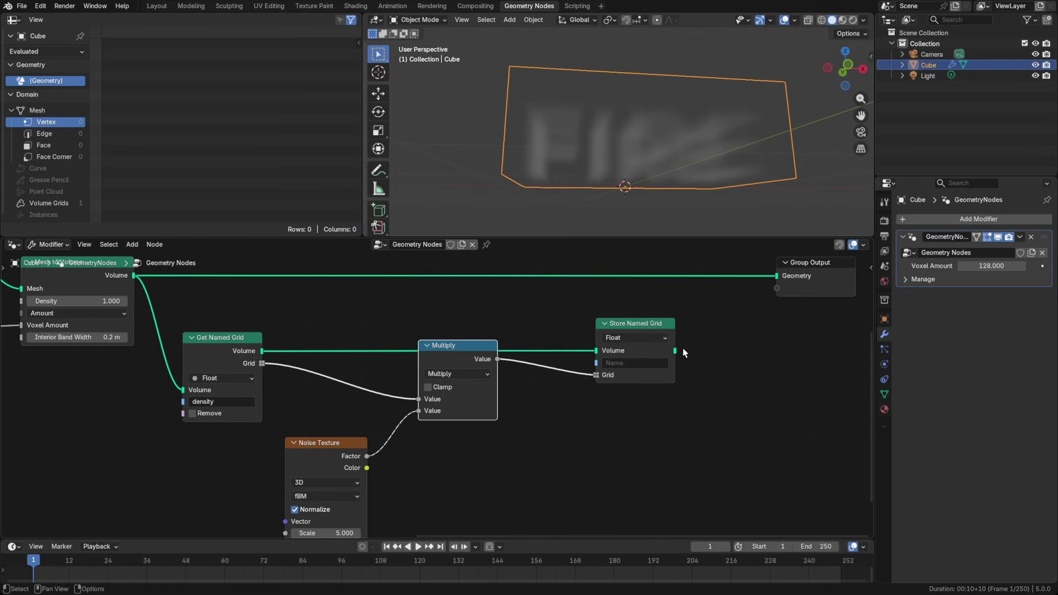
left_click_drag(675, 350, 689, 339)
left_click_drag(774, 278, 775, 277)
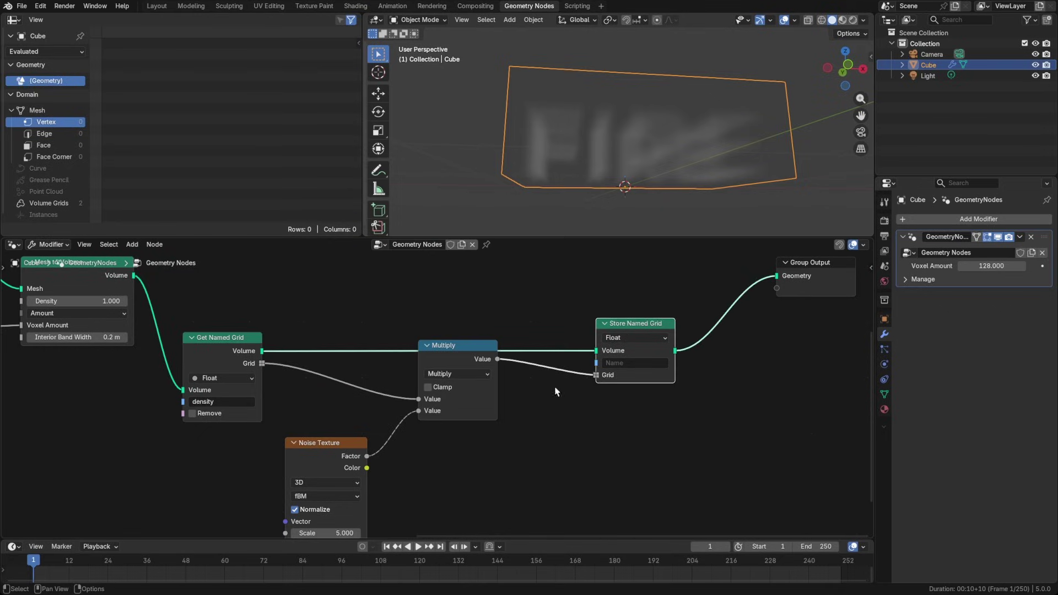
Step: Name the grid density in the Store Named Grid node and check the volume
middle_click_drag(552, 399, 610, 363)
left_click(679, 327)
key("Return")
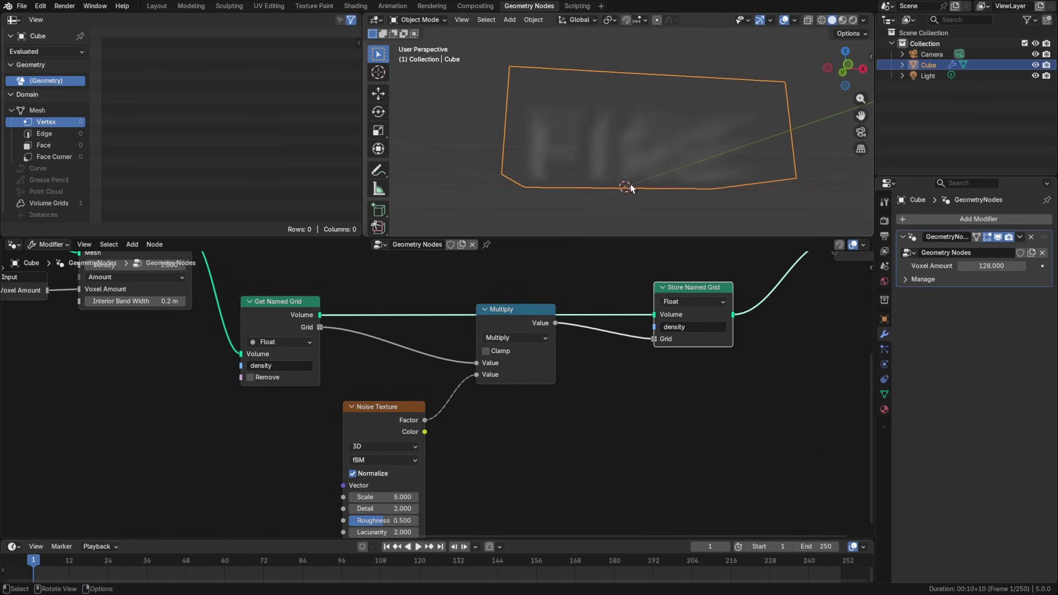
mouse_move(633, 188)
middle_mouse_down()
mouse_move(661, 193)
mouse_move(668, 160)
mouse_move(646, 186)
middle_mouse_up()
Step: Duplicate the Multiply node and insert the copy between Multiply and Store Named Grid
left_click_drag(686, 292, 732, 264)
left_click(609, 354)
left_click(526, 327)
key("shift+d")
left_click(633, 365)
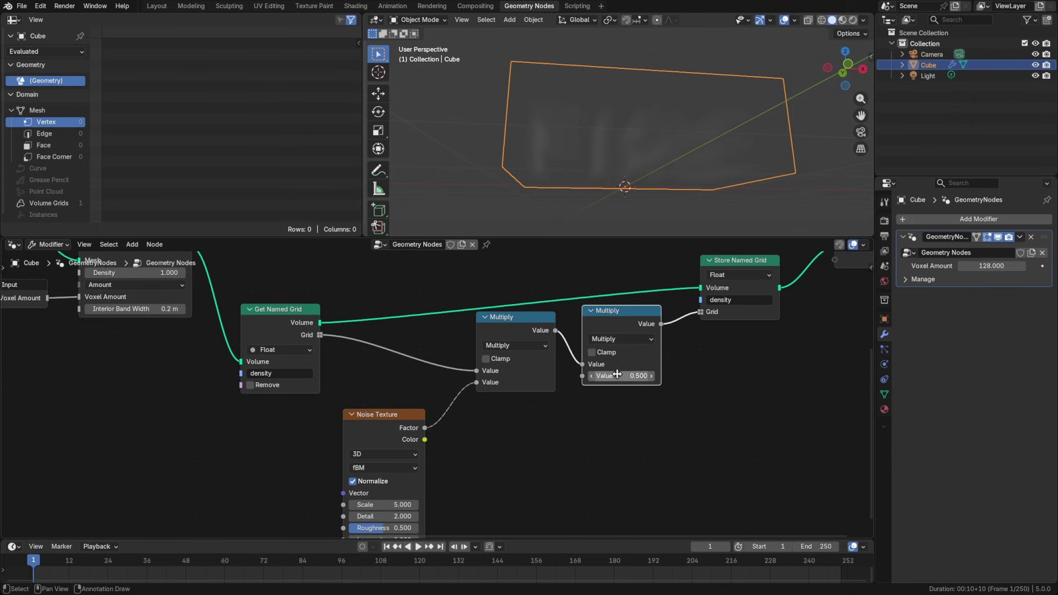
Step: Set the second Multiply node's value to 10 and space it slightly away from the first one
left_click(616, 375)
type("10")
key("Return")
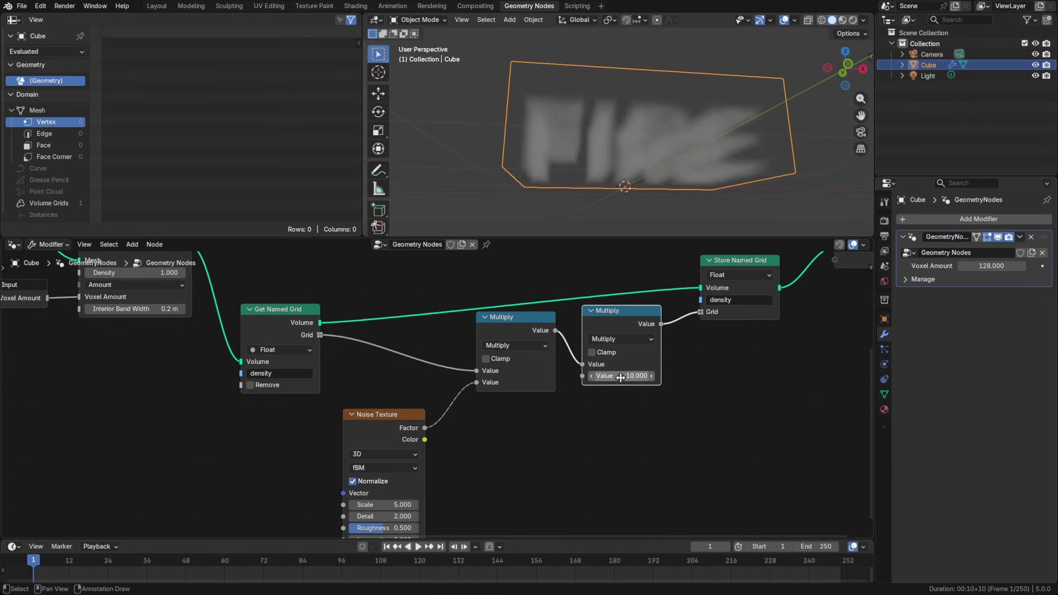
middle_click_drag(636, 184, 650, 196)
left_click_drag(622, 320, 631, 321)
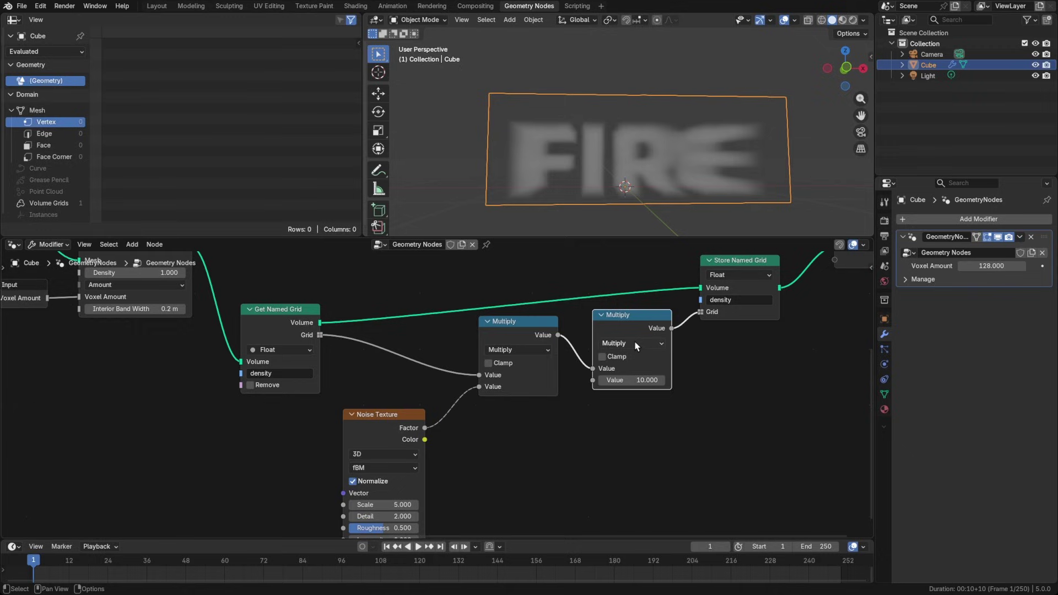
Step: Try 3 as the second Multiply node's value and set it back to 10
left_click(632, 380)
type("3")
key("Return")
left_click(632, 379)
type("10")
key("Return")
Step: Set the Noise Texture's scale to 3 and its type to Hetero Terrain
middle_click_drag(658, 163, 698, 219)
middle_click_drag(519, 440, 543, 394)
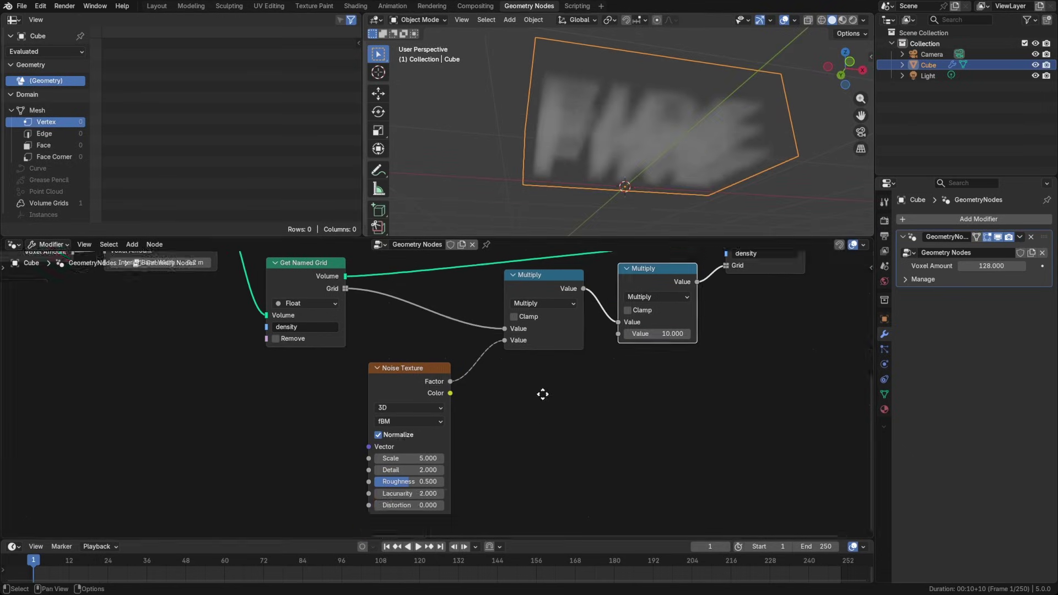
double_click(408, 458)
type("3")
key("Return")
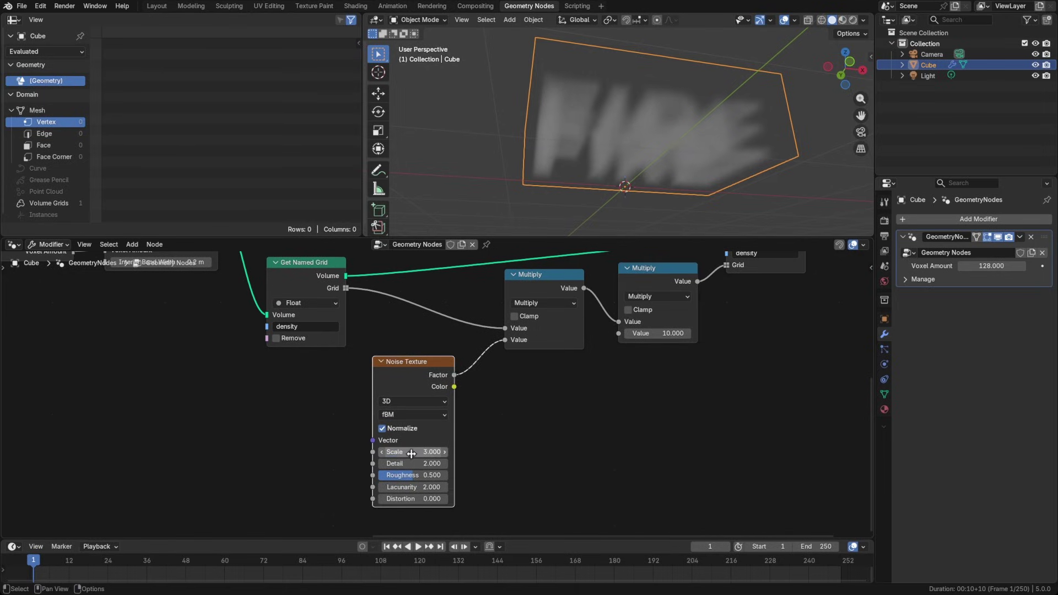
left_click(413, 414)
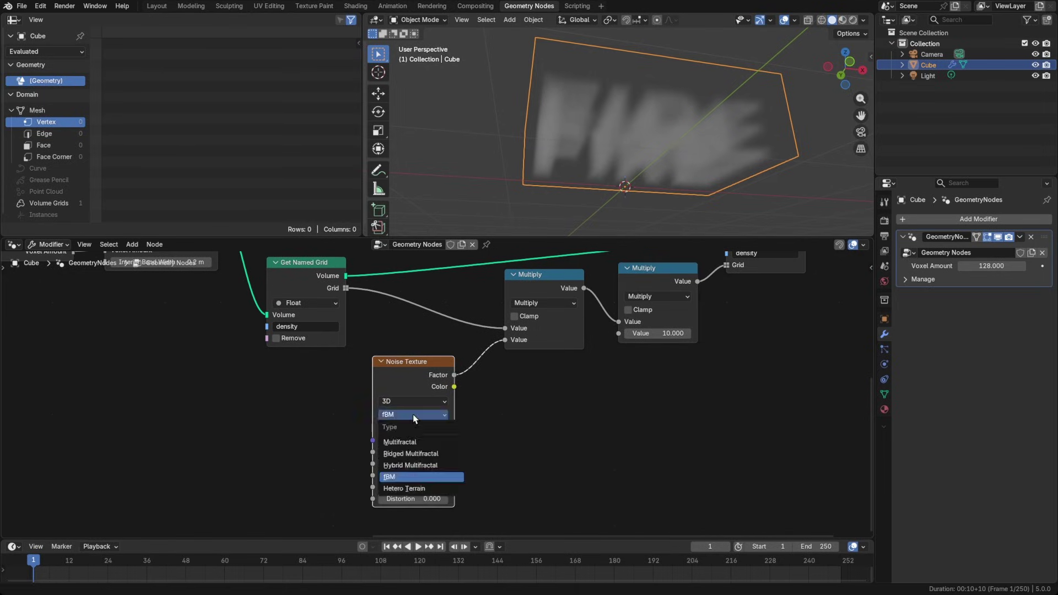
left_click(413, 489)
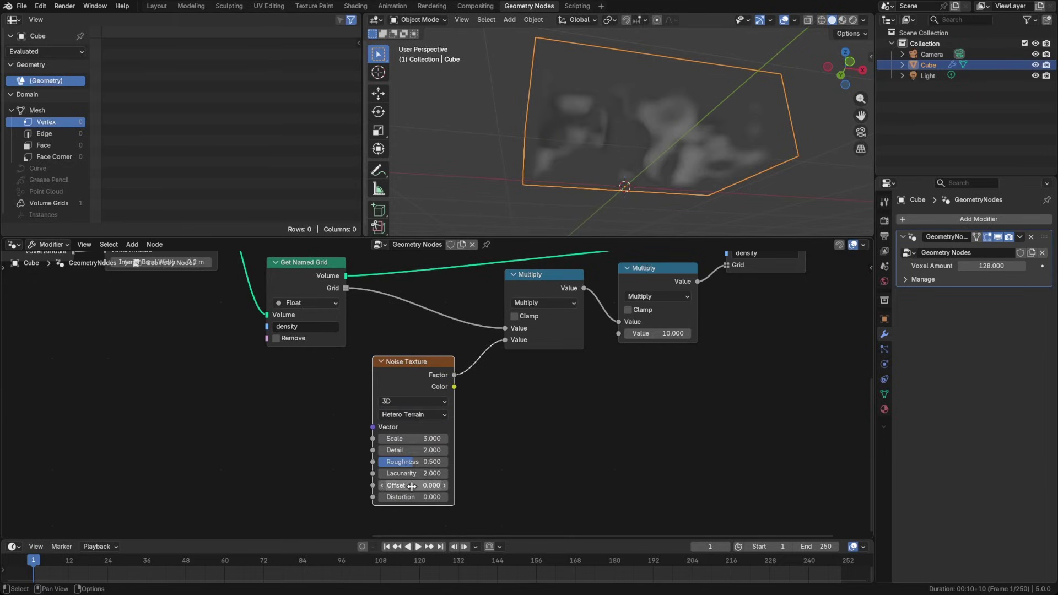
mouse_move(643, 193)
middle_mouse_down()
mouse_move(572, 203)
mouse_move(621, 170)
mouse_move(656, 194)
mouse_move(637, 177)
middle_mouse_up()
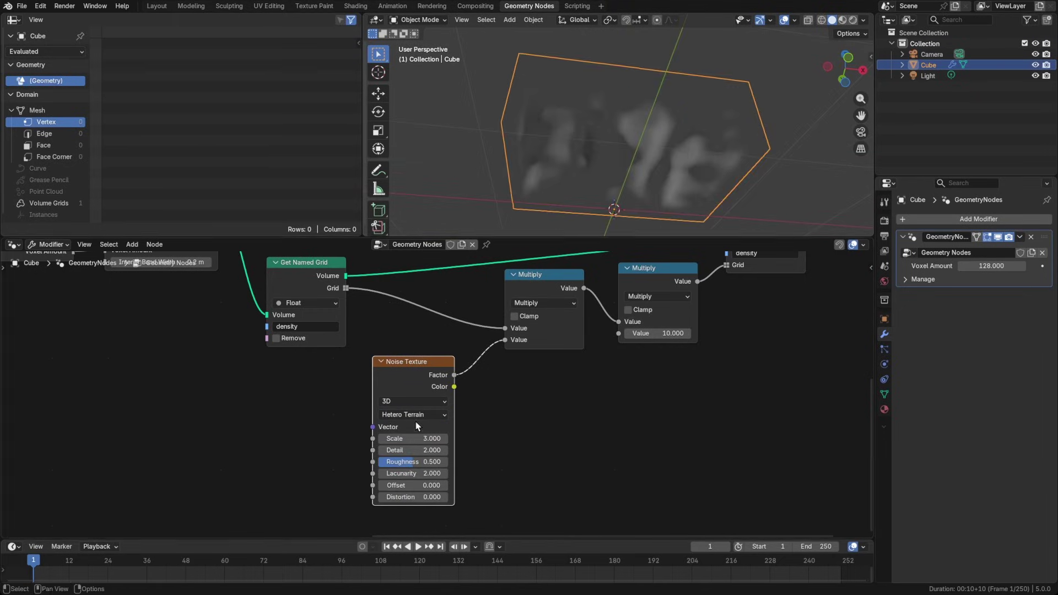
Step: Switch the Noise Texture to 4D and try out a change of its W value without keeping it
left_click(408, 402)
left_click(401, 461)
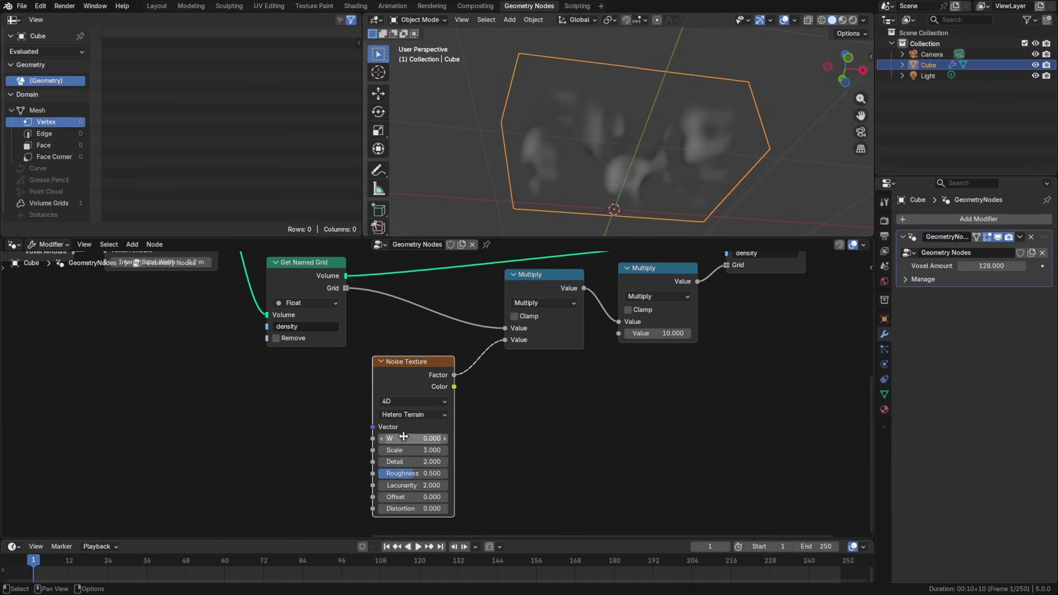
mouse_move(398, 438)
left_mouse_down()
mouse_move(451, 438)
mouse_move(409, 438)
left_mouse_up()
key("Escape")
mouse_move(568, 188)
middle_mouse_down()
mouse_move(568, 201)
mouse_move(580, 184)
mouse_move(569, 186)
middle_mouse_up()
Step: Shift the Noise Texture node slightly and add a Position node ahead of it
middle_click_drag(579, 431, 728, 409)
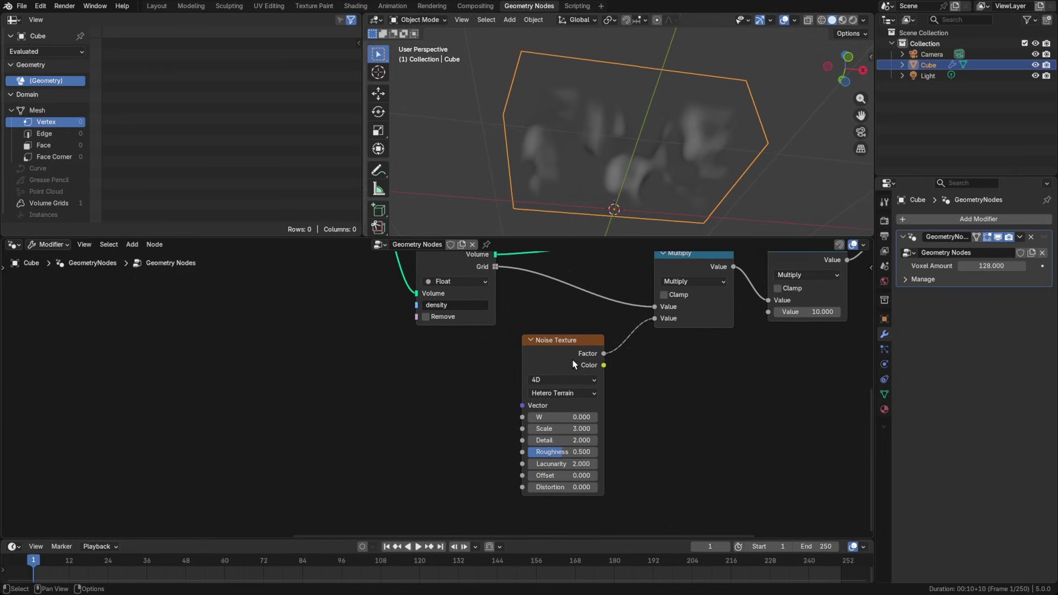
left_click_drag(573, 364, 583, 369)
key("shift+a")
type("pos")
key("Return")
left_click(261, 388)
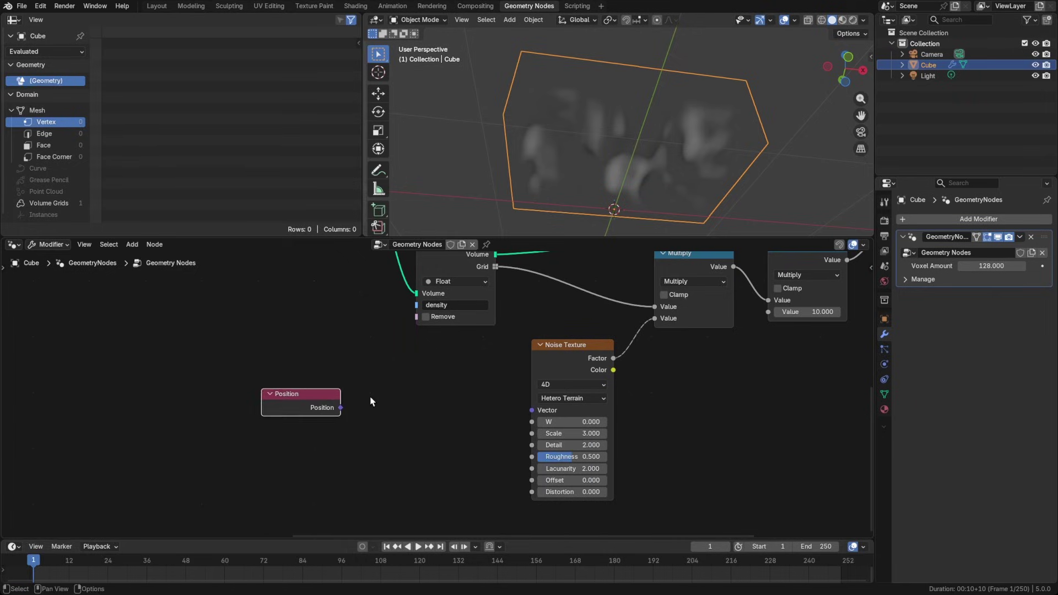
Step: Add a Vector Math node after the Position node and feed Position into its first vector
key("shift+a")
type("vectormath")
key("Return")
left_click(358, 360)
left_click_drag(340, 407, 307, 399)
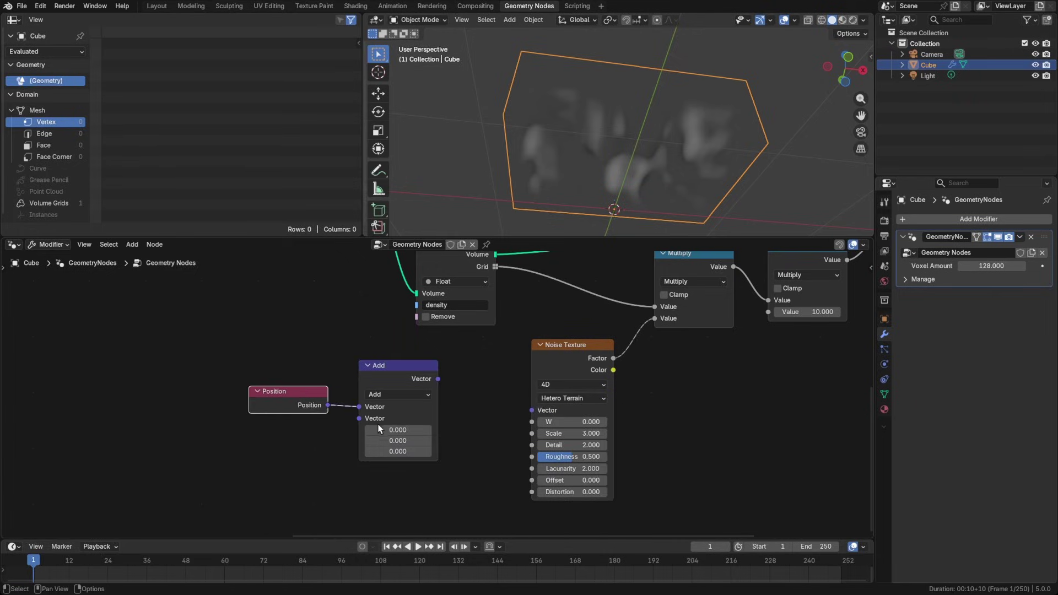
Step: Set the Vector Math node's second vector to 1, 1, 1 and connect its output to the Noise Texture's Vector
middle_click_drag(603, 135, 627, 159)
left_click_drag(398, 430, 398, 430)
type("1")
key("Tab")
type("1")
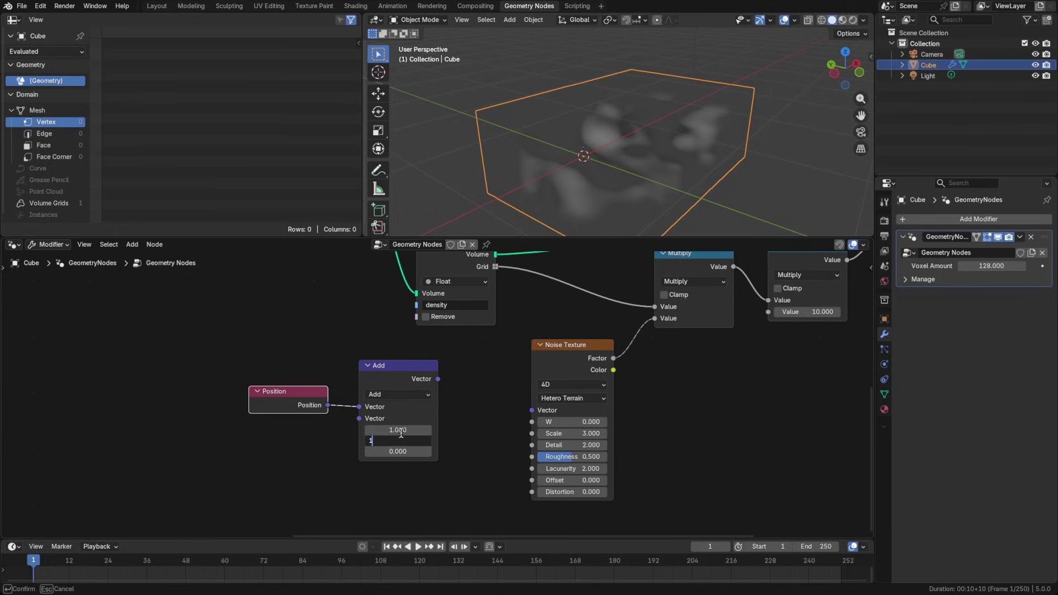
key("Tab")
type("1")
key("Return")
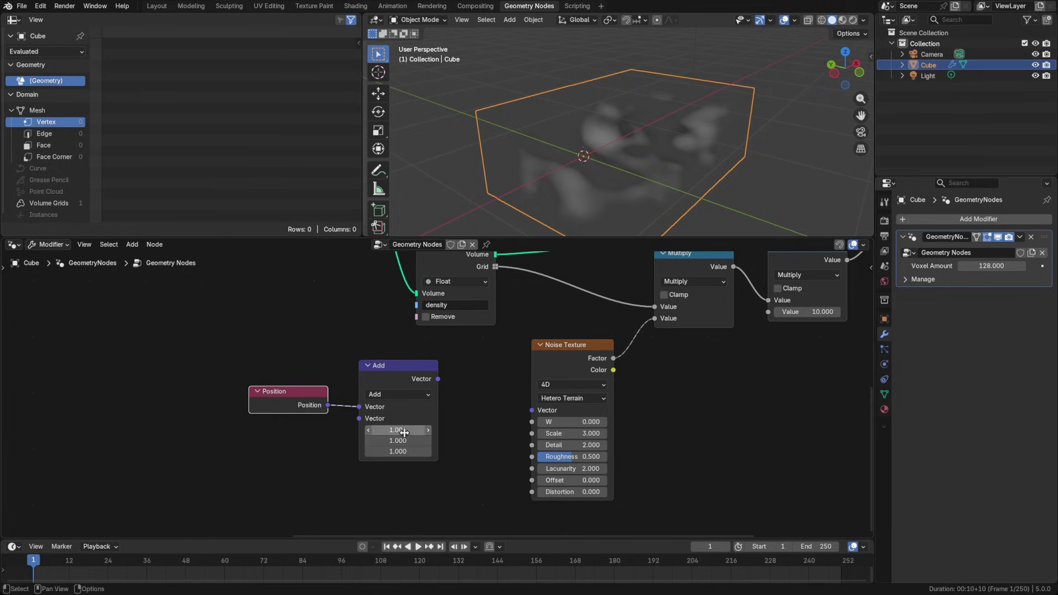
left_click_drag(438, 379, 443, 383)
left_click_drag(524, 414, 525, 413)
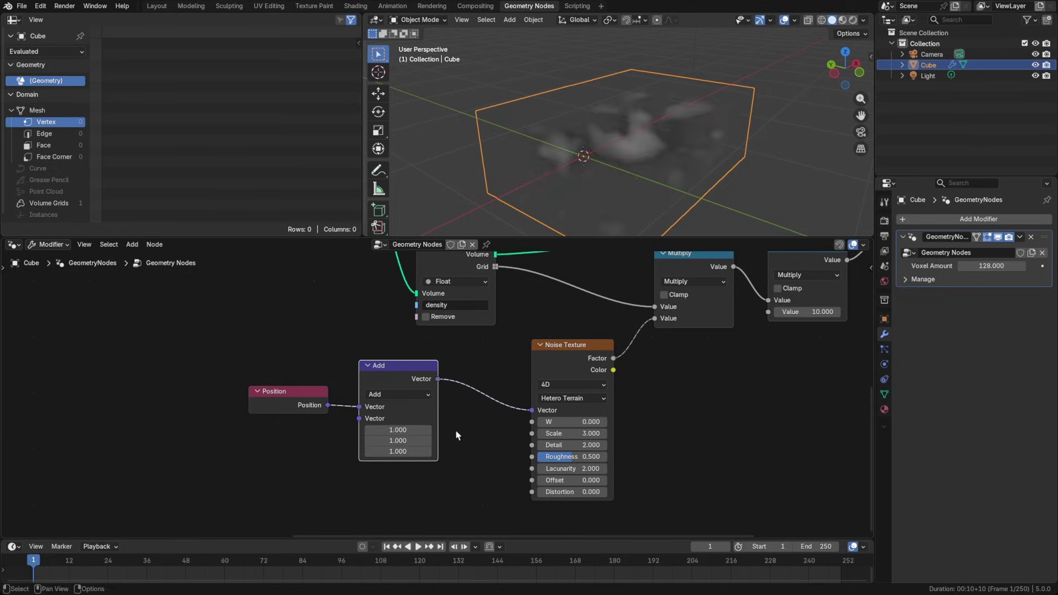
Step: Change the Vector Math operation to Multiply, set its Y value to 0.3 and check the volume in front view
mouse_move(407, 440)
left_mouse_down()
mouse_move(667, 440)
mouse_move(371, 440)
mouse_move(404, 445)
left_mouse_up()
key("Escape")
left_click(389, 394)
left_click(391, 240)
left_click(410, 440)
type(".3")
key("Return")
mouse_move(604, 163)
middle_mouse_down()
mouse_move(534, 140)
mouse_move(551, 157)
mouse_move(598, 159)
middle_mouse_up()
key("KP_1")
Step: Make room after Store Named Grid and insert a Join Geometry node before the Group Output
middle_click_drag(665, 326, 443, 397)
scroll(603, 378, "down", 4)
middle_click_drag(625, 368, 586, 395)
left_click_drag(727, 317, 749, 282)
middle_click_drag(547, 298, 612, 318)
key("shift+a")
type("join")
key("Return")
left_click(749, 301)
Step: Connect the Flip Faces mesh output to Join Geometry as well and save the file
middle_click_drag(441, 313, 471, 311)
middle_click_drag(123, 338, 156, 360)
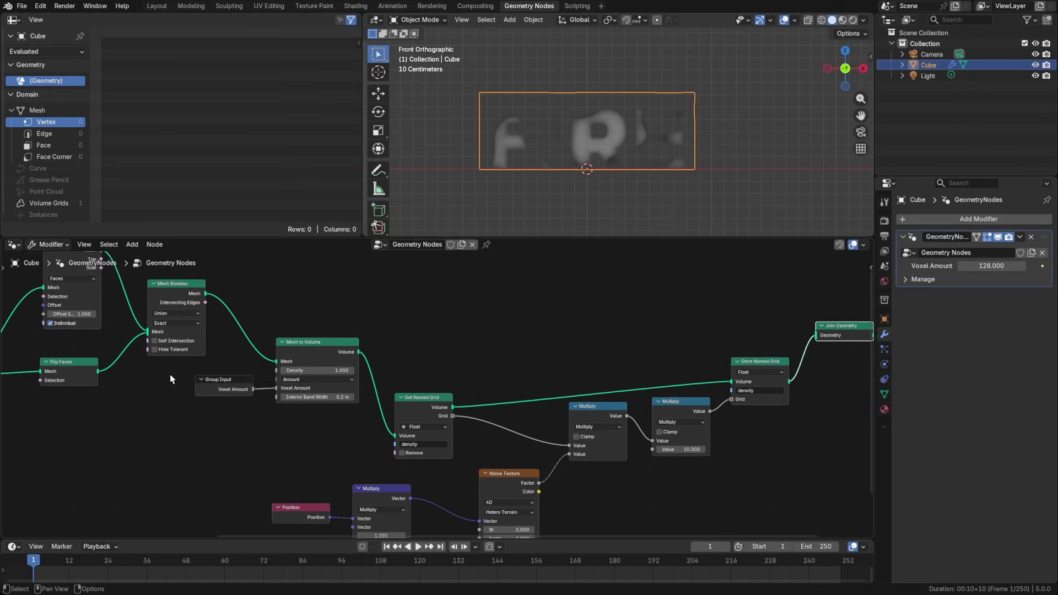
scroll(176, 386, "left", 5, "ctrl")
left_click_drag(26, 372, 748, 329)
left_click(859, 152)
key("ctrl+s")
mouse_move(644, 192)
middle_mouse_down()
mouse_move(618, 167)
mouse_move(639, 202)
middle_mouse_up()
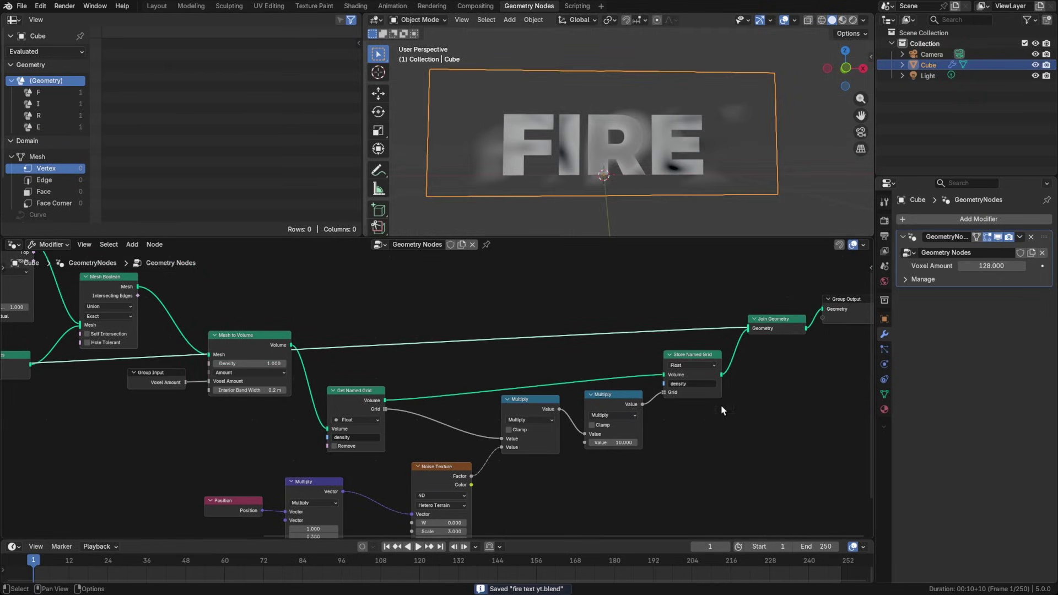
middle_click_drag(731, 331, 714, 311)
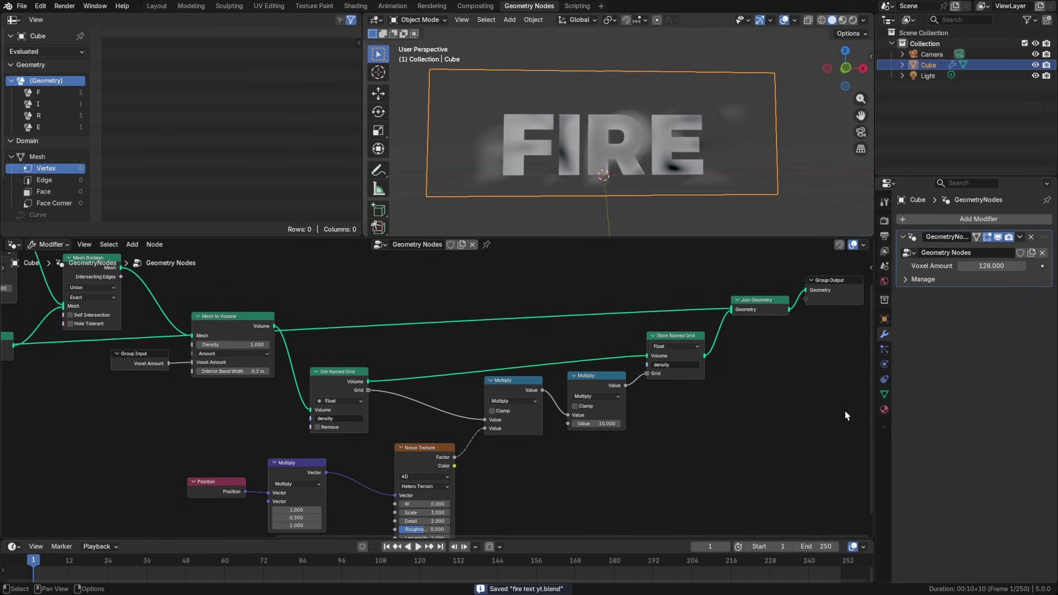
Step: Switch to the Shading workspace, frame the text and rename the cube's material as Fire Volume
left_click(356, 6)
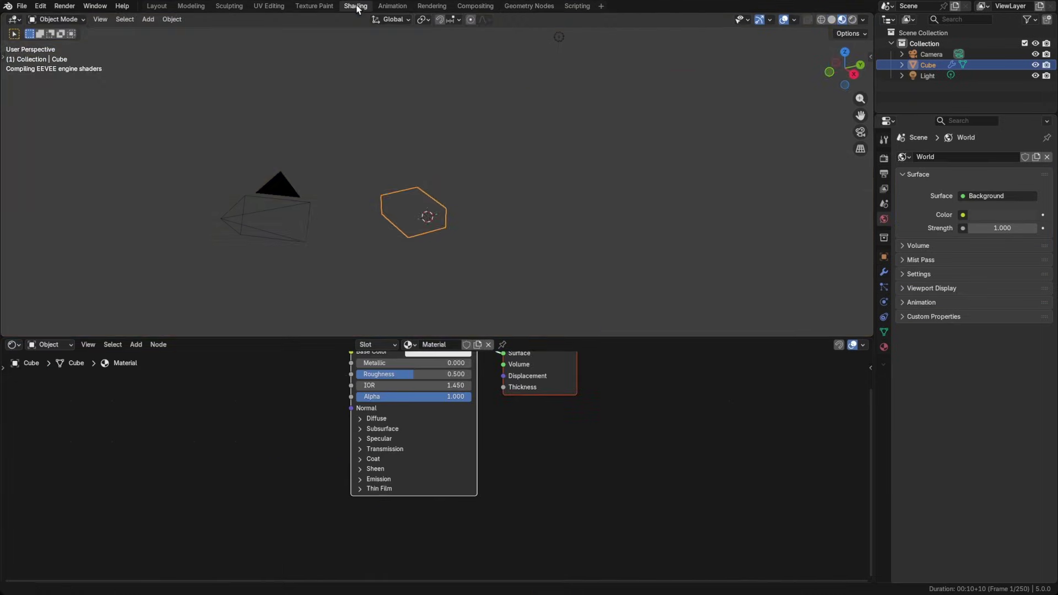
mouse_move(435, 217)
middle_mouse_down()
mouse_move(464, 193)
mouse_move(450, 214)
middle_mouse_up()
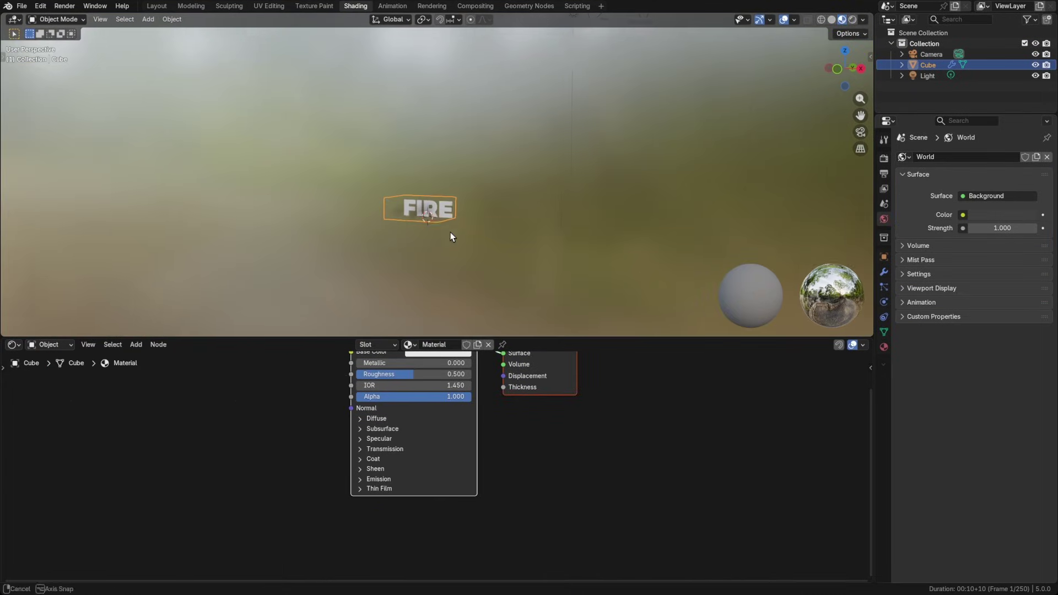
key("KP_Decimal")
double_click(435, 345)
type("F")
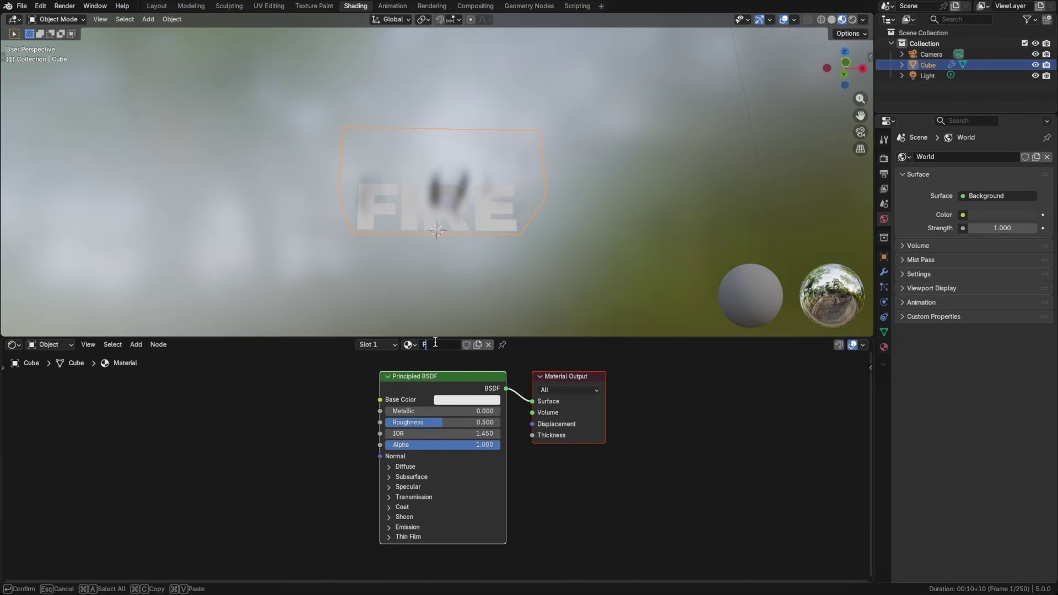
type("ire Volume")
key("Return")
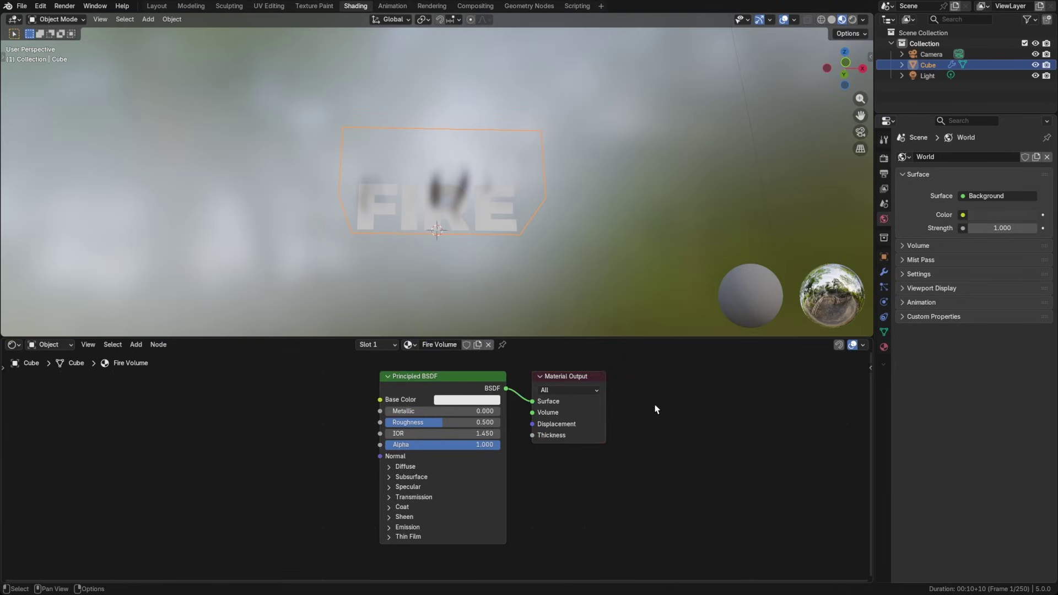
Step: Replace the Principled BSDF with a Principled Volume node connected to the Material Output's Volume input
left_click(573, 380)
left_click_drag(574, 380, 621, 377)
left_click(488, 387)
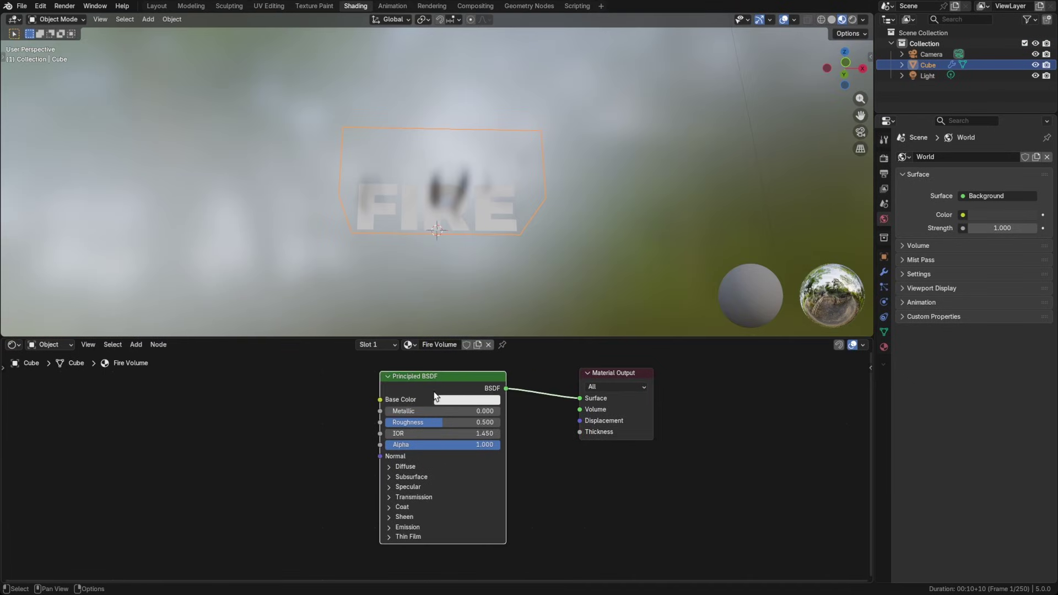
key("x")
key("shift+a")
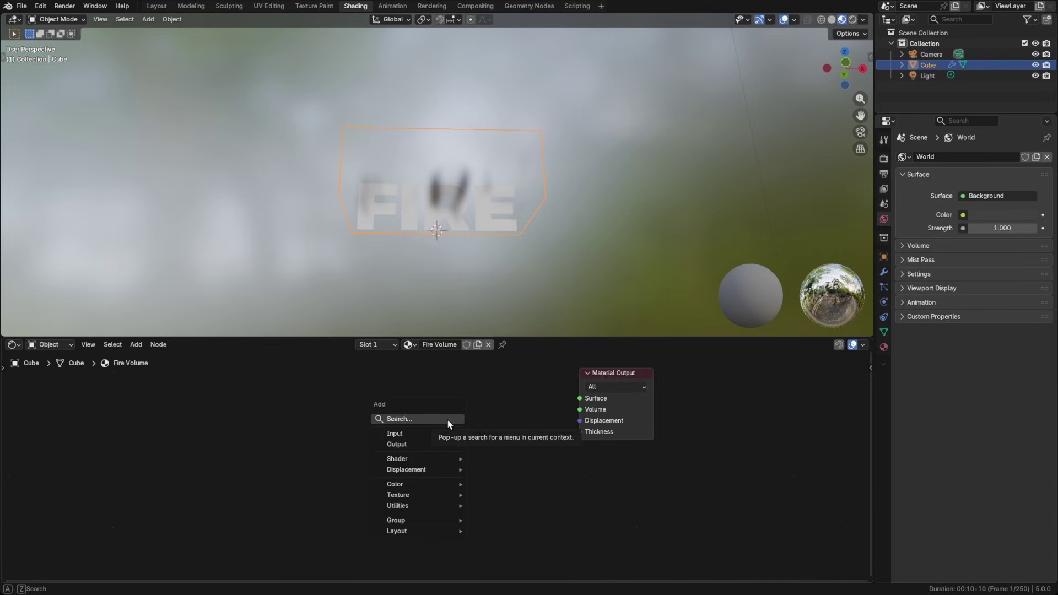
type("prin")
key("Return")
left_click(404, 397)
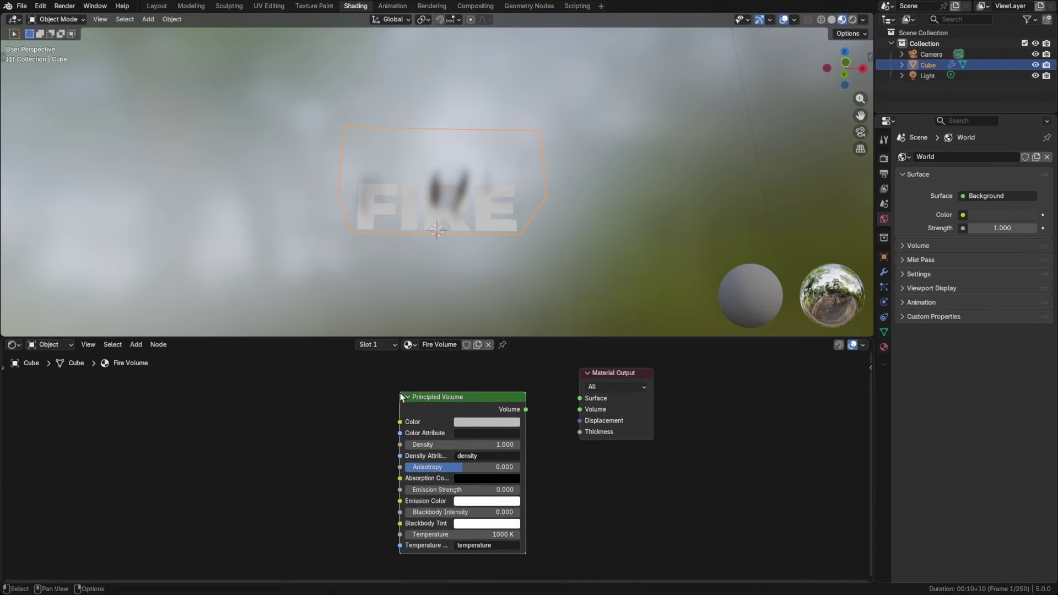
left_click_drag(525, 410, 579, 410)
left_click_drag(616, 376, 648, 371)
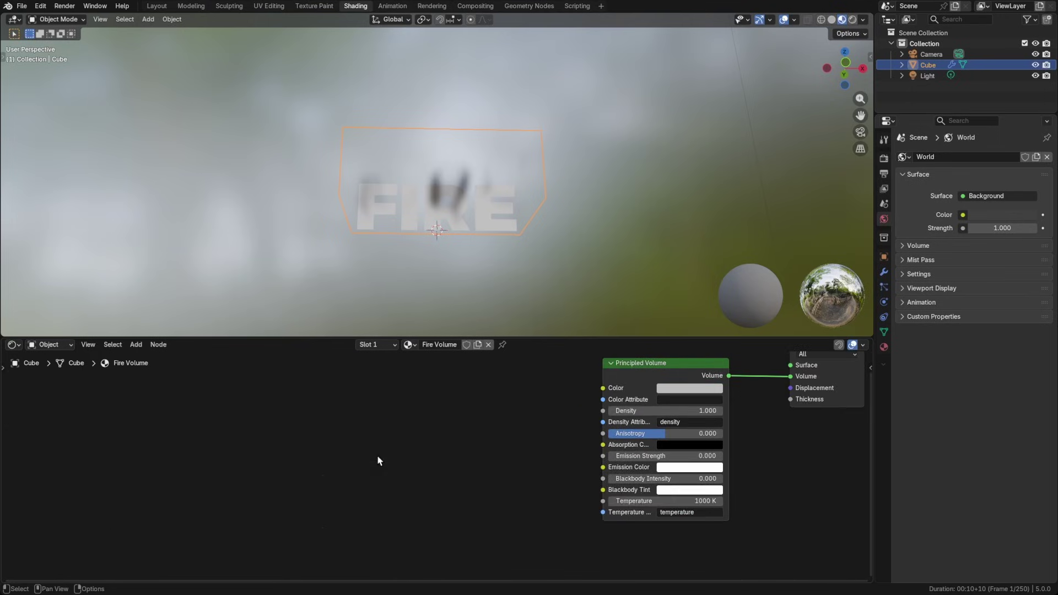
Step: Add a Volume Info node ahead of the Principled Volume node
key("shift+a")
type("volumein")
key("Return")
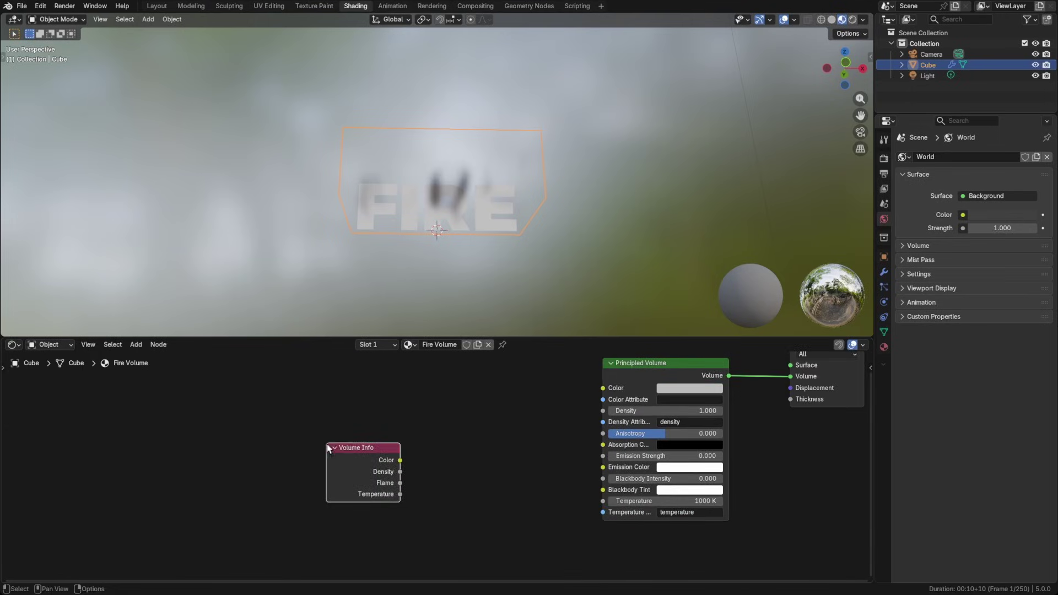
left_click(401, 474)
left_click_drag(402, 472, 408, 472)
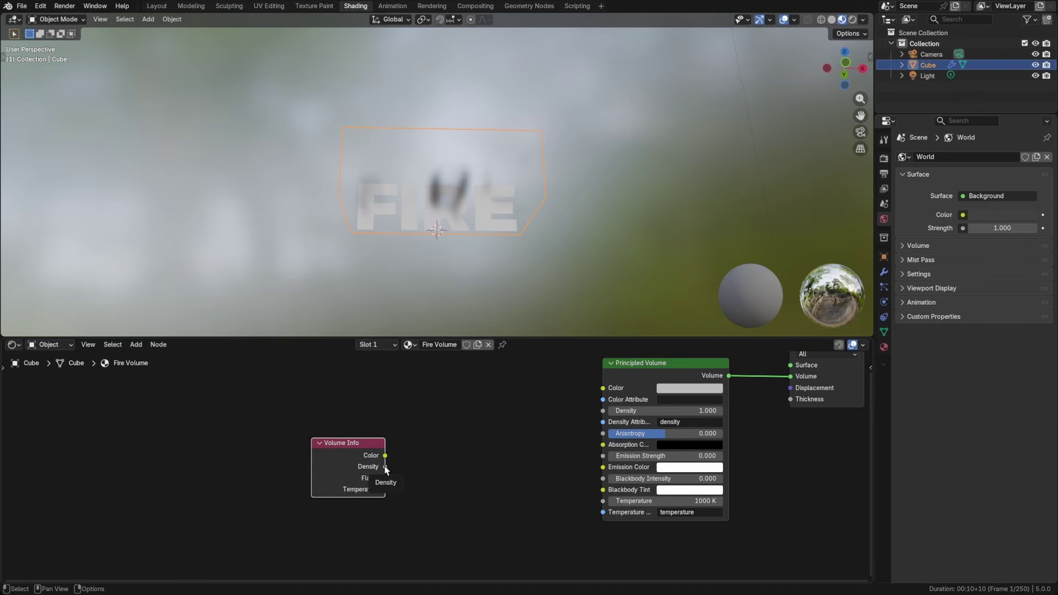
Step: Connect Volume Info's Density to Emission Strength and light the preview with the scene lights and scene world
left_click_drag(385, 467, 395, 469)
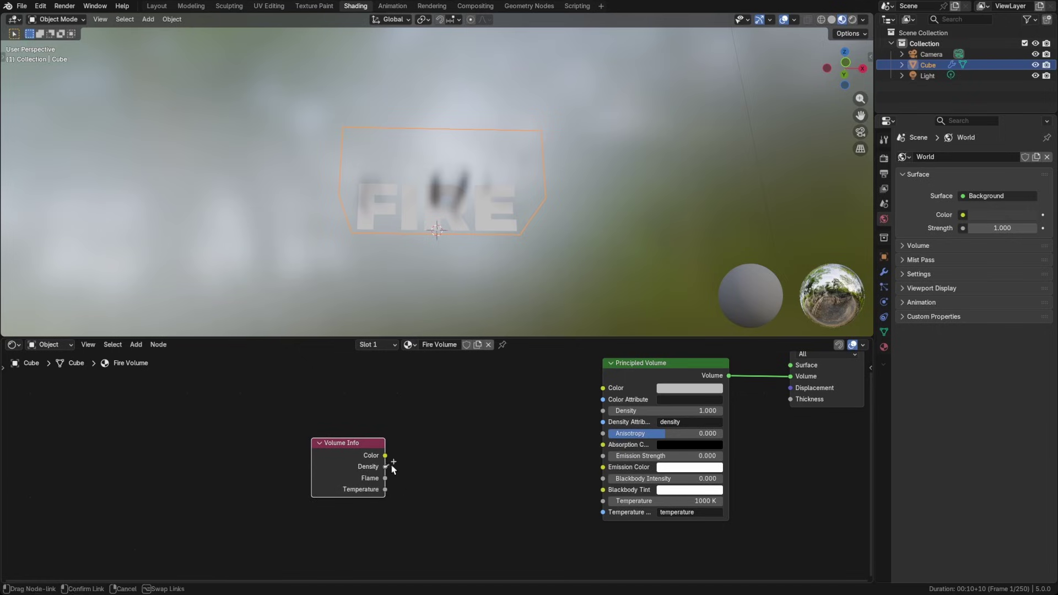
left_click_drag(474, 468, 600, 467)
left_click_drag(600, 463, 601, 456)
left_click(863, 20)
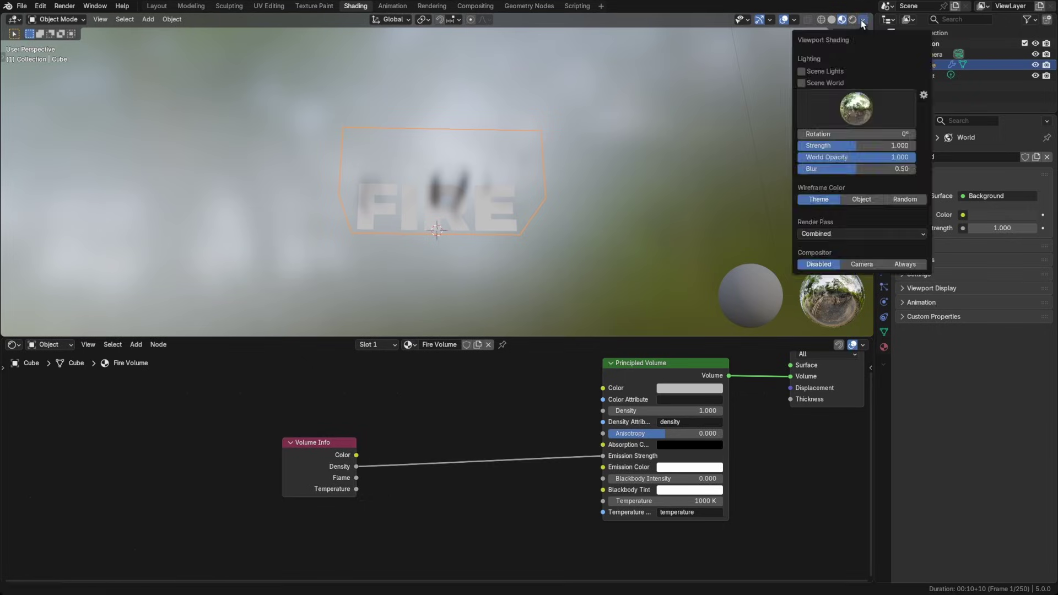
left_click(821, 83)
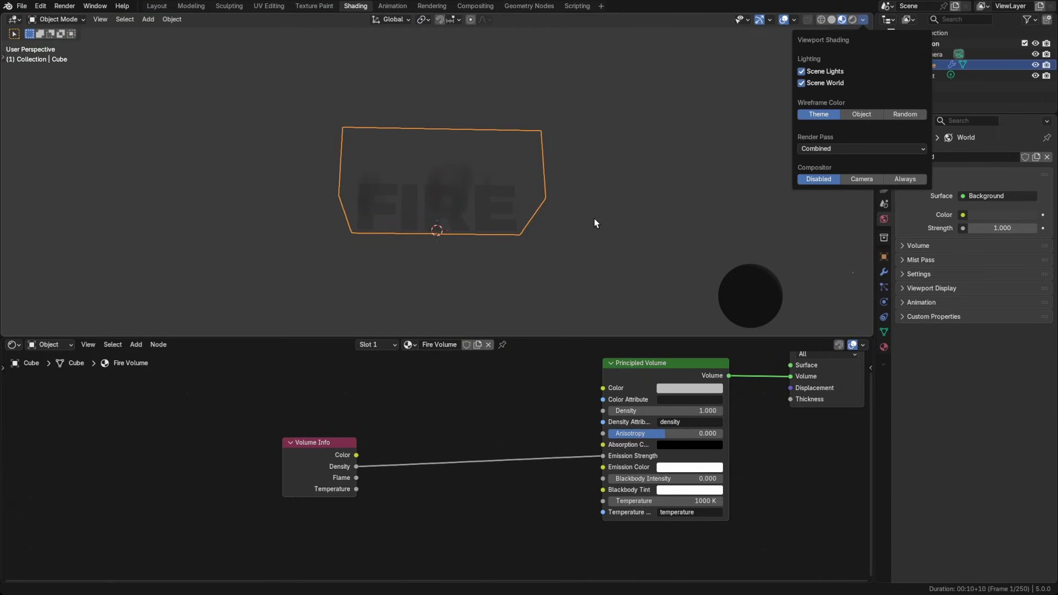
Step: Insert a Math node set to Multiply between Volume Info's Density and the Emission Strength input
key("shift+a")
type("math")
key("Return")
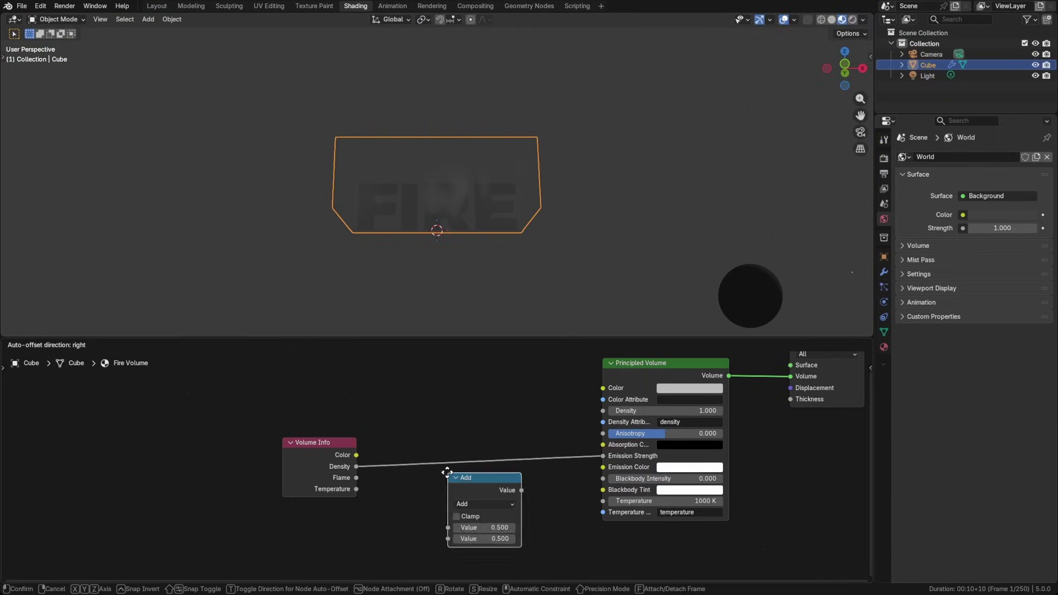
left_click(431, 427)
left_click(465, 458)
left_click(462, 354)
left_click_drag(466, 445, 466, 451)
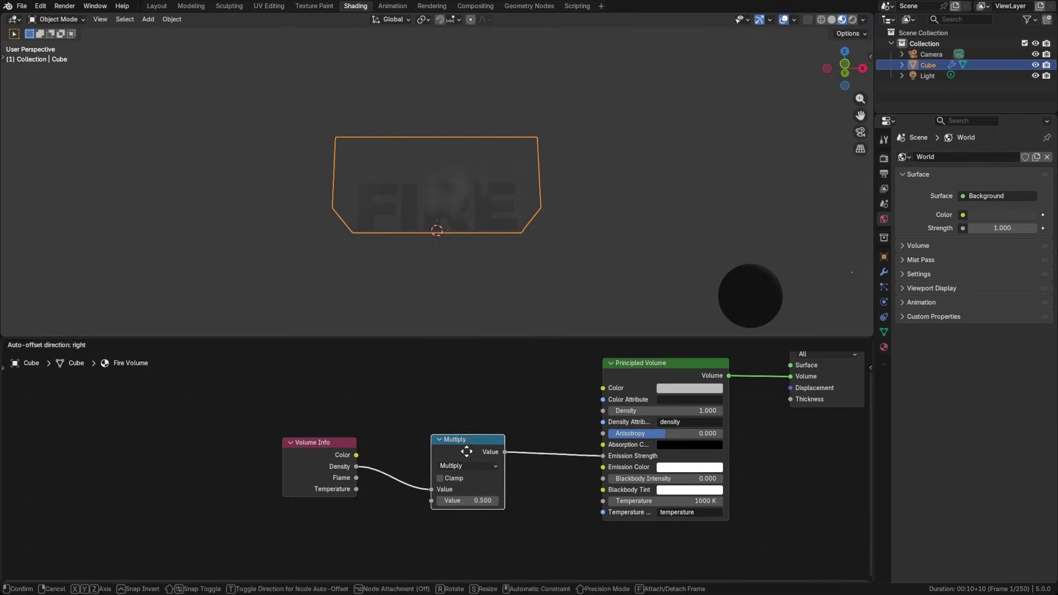
left_click(462, 456)
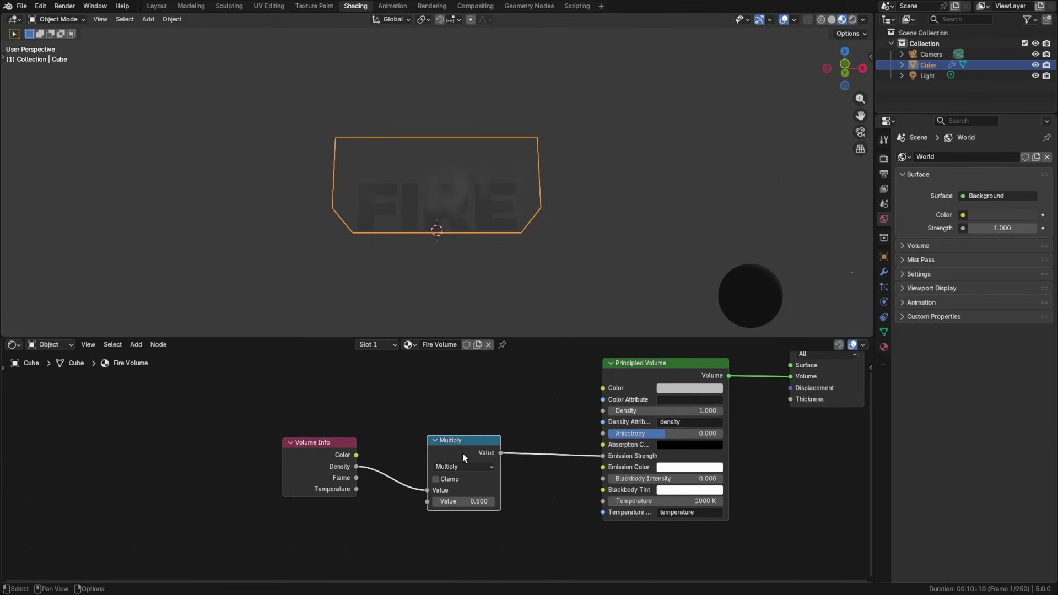
Step: Set the shader's Multiply value to 10 and pick a new Emission Color for the Principled Volume
left_click(460, 501)
type("30")
key("Return")
left_click_drag(473, 445, 473, 449)
left_click(464, 503)
type("20")
key("Return")
left_click(673, 467)
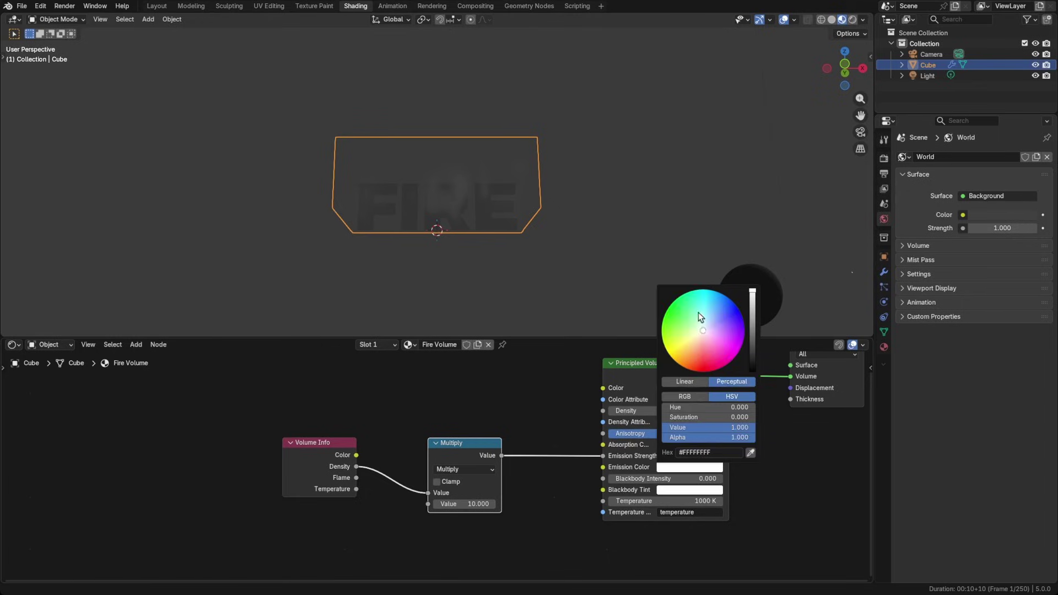
left_click_drag(702, 331, 707, 297)
Step: In the Geometry Nodes workspace, insert a Set Material node with Fire Volume between Store Named Grid and Join Geometry, and save
left_click(529, 6)
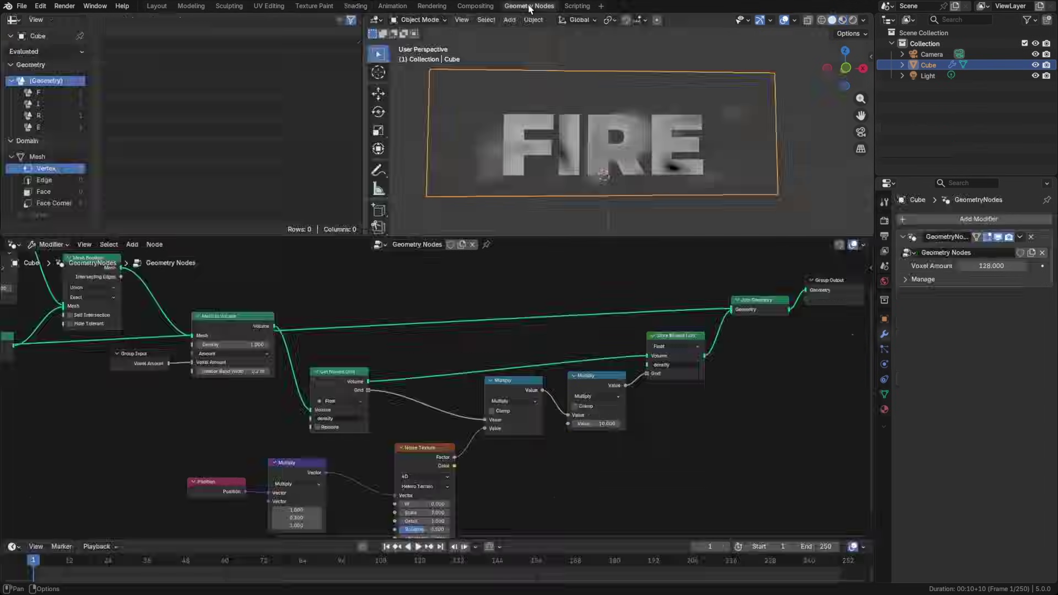
scroll(646, 359, "up", 2)
key("shift+a")
mouse_move(602, 377)
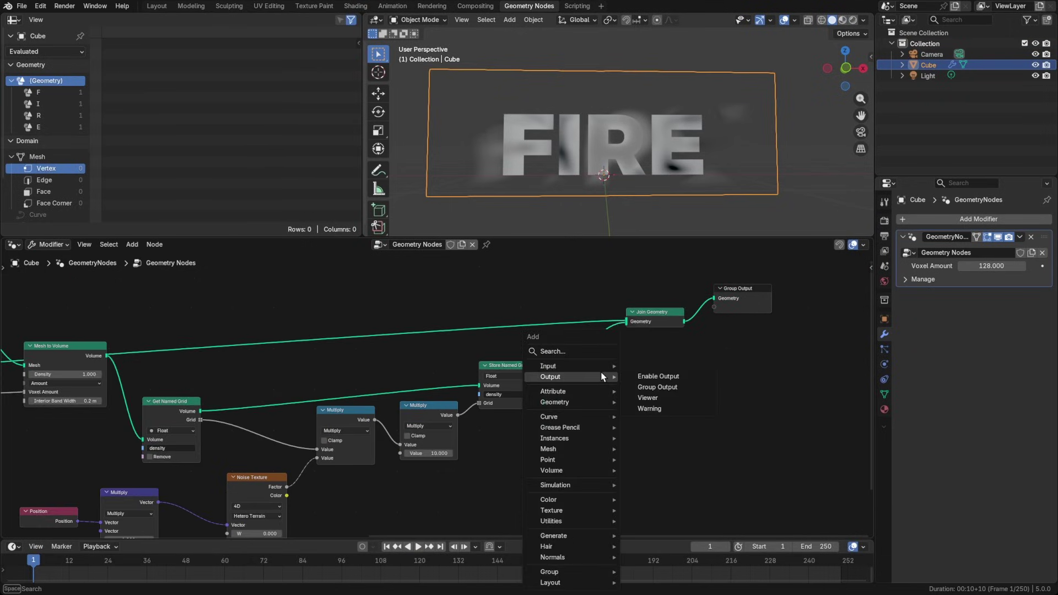
type("setm")
key("Return")
left_click(557, 353)
left_click(583, 380)
left_click(585, 394)
key("super+s")
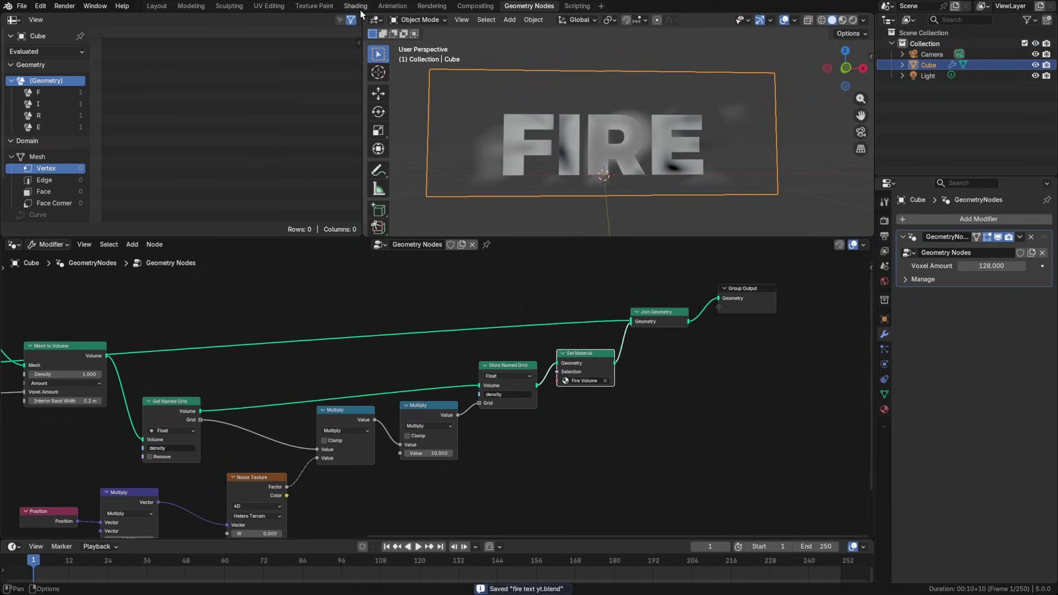
Step: In the Shading workspace, set the Fire Volume shader's Emission Color to orange
left_click(357, 7)
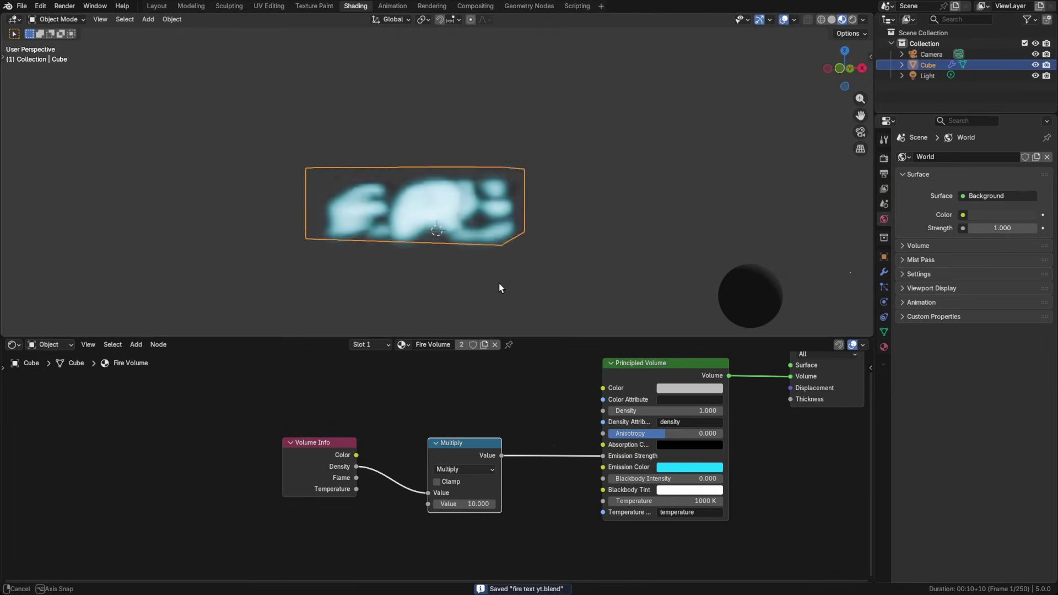
middle_click_drag(499, 284, 508, 310)
left_click(678, 468)
left_click_drag(703, 306, 679, 364)
mouse_move(479, 259)
middle_mouse_down()
mouse_move(498, 240)
mouse_move(470, 273)
mouse_move(462, 255)
mouse_move(489, 278)
mouse_move(486, 243)
middle_mouse_up()
scroll(489, 238, "up", 5)
scroll(495, 234, "down", 6)
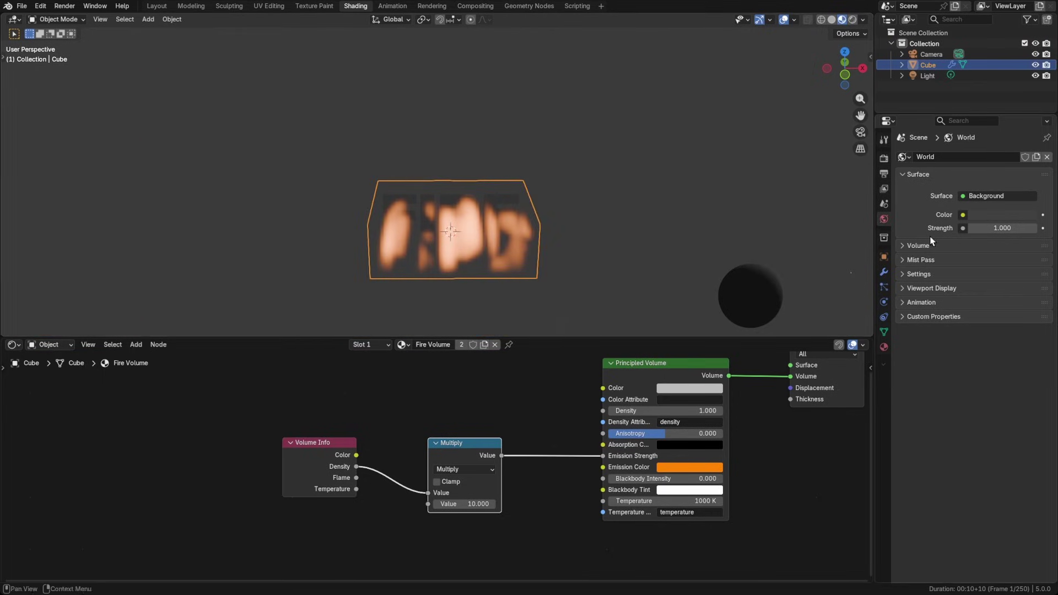
Step: Set the EEVEE volume resolution to 1:1 in the render settings, comparing it with the previous resolution through undo and redo
left_click(884, 158)
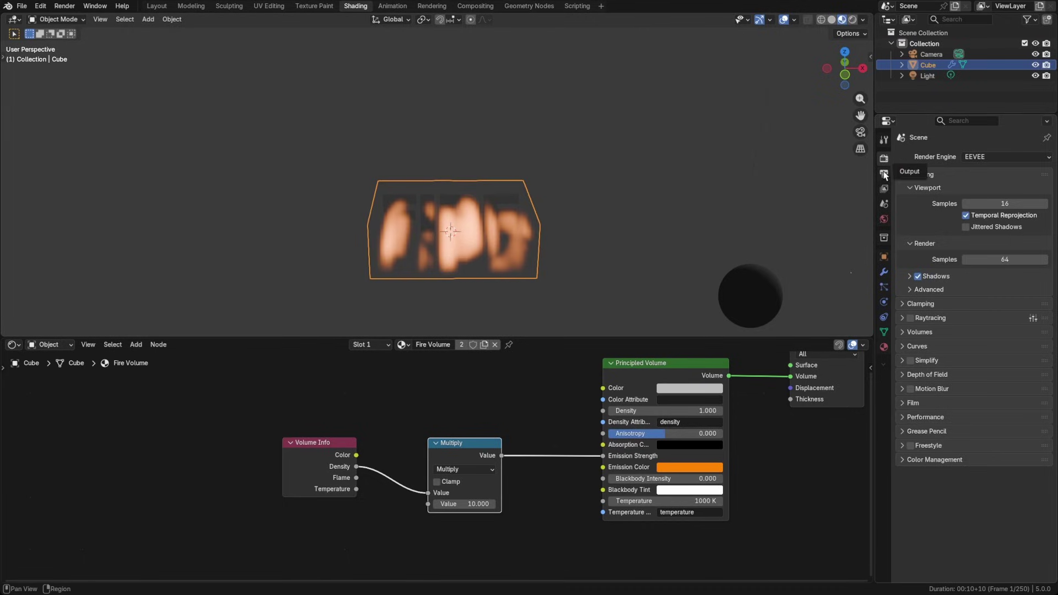
left_click(919, 332)
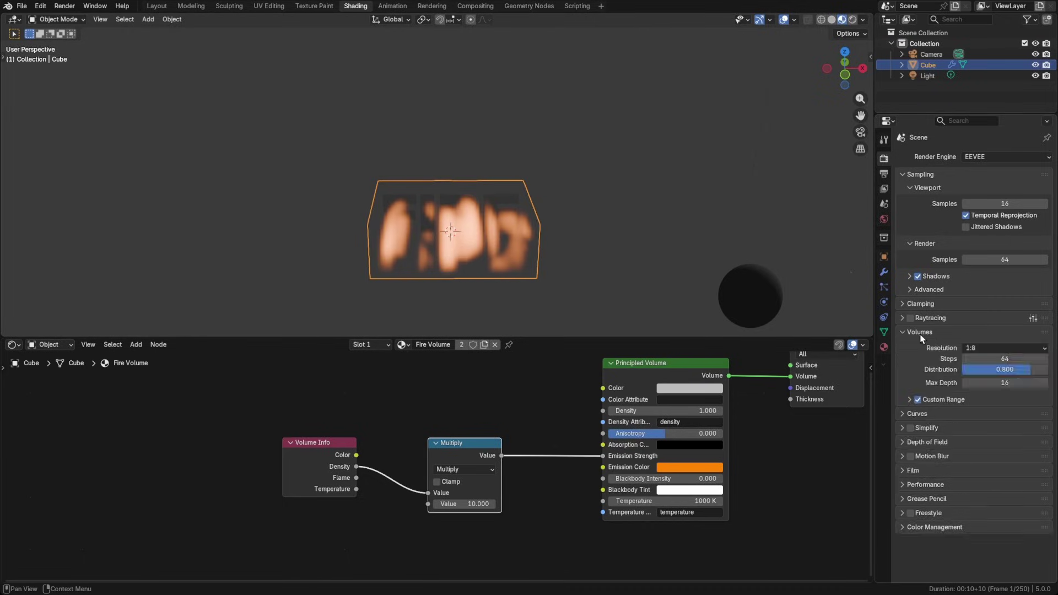
left_click(980, 349)
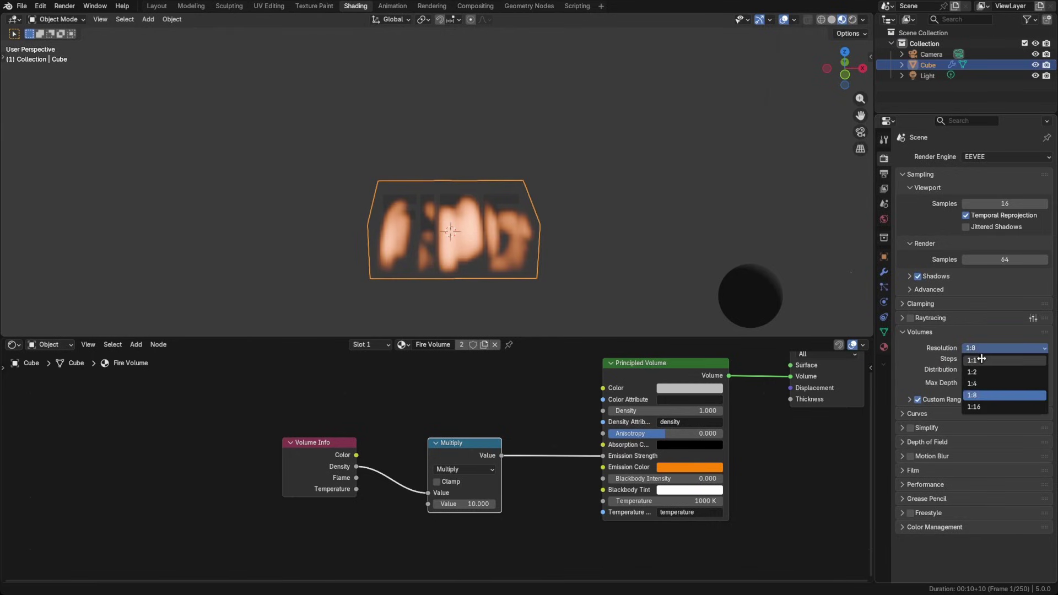
left_click(981, 359)
scroll(486, 223, "up", 5)
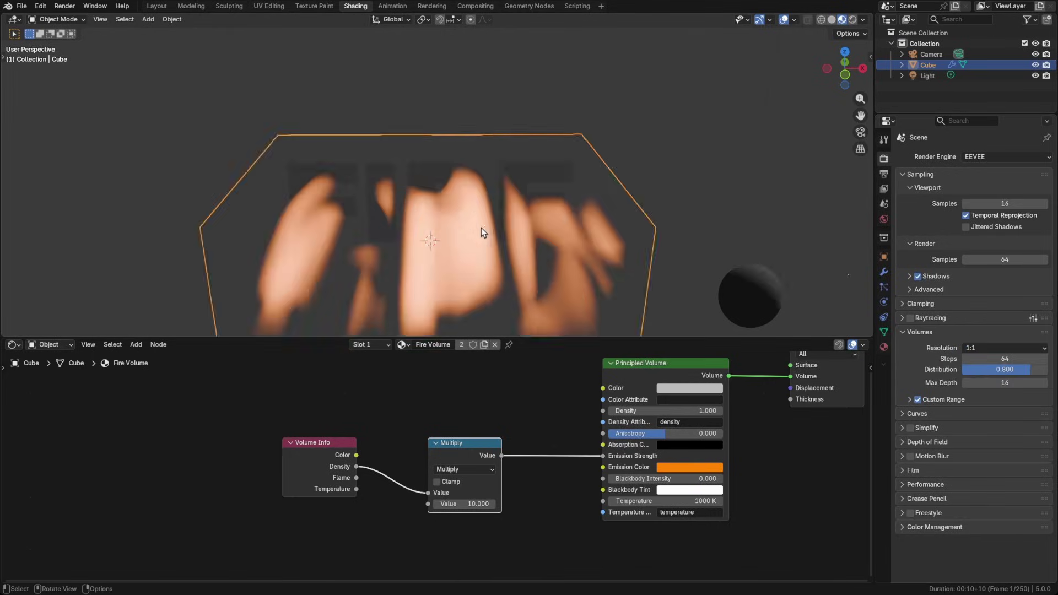
key("ctrl+z")
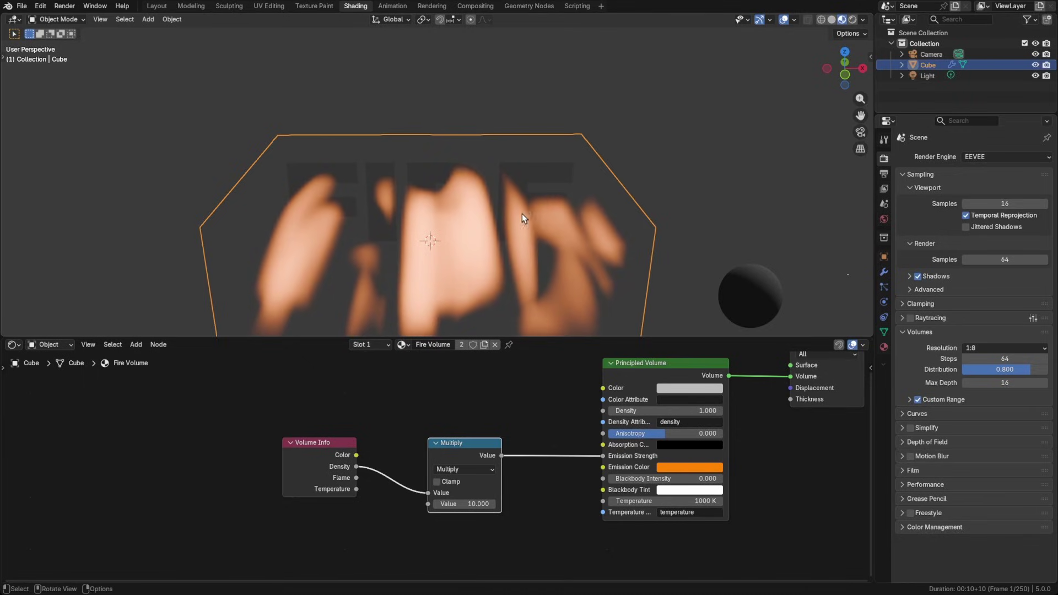
key("ctrl+shift+z")
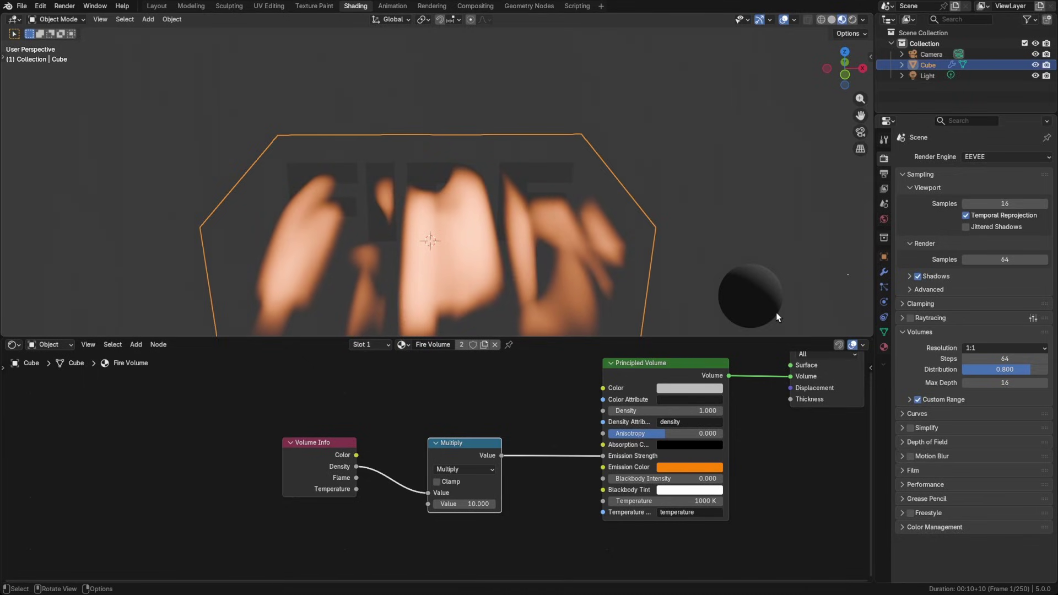
left_click(993, 348)
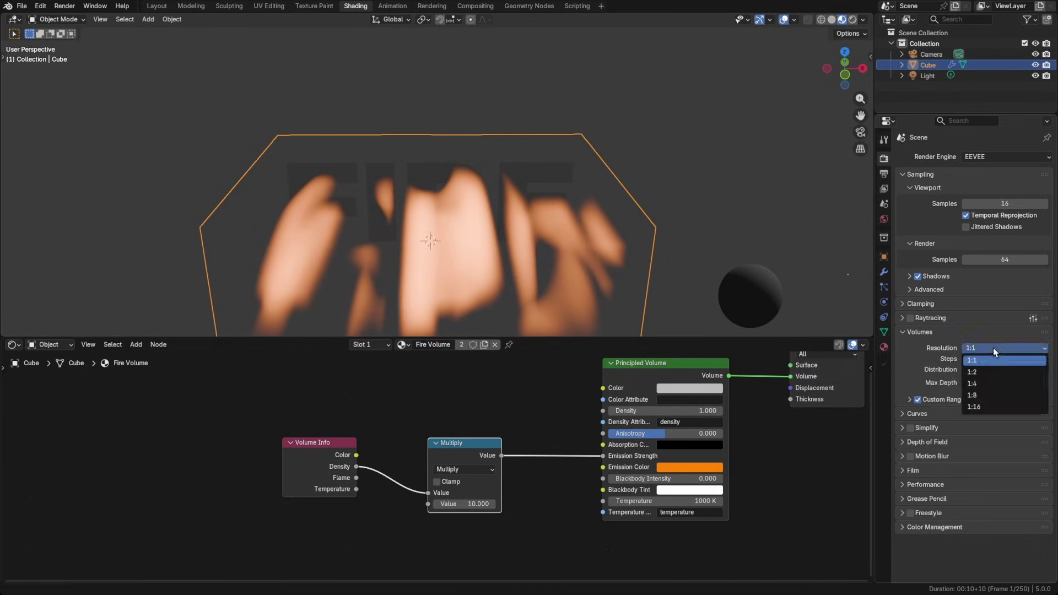
left_click(968, 353)
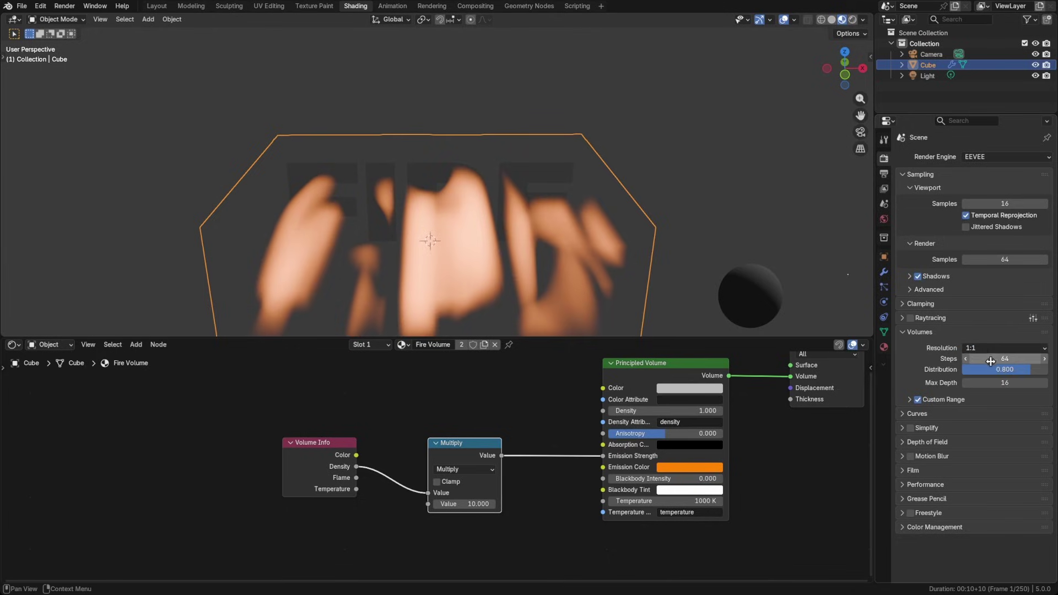
Step: Try 128 volume steps in the render settings, revert the change, and save the file
left_click(994, 358)
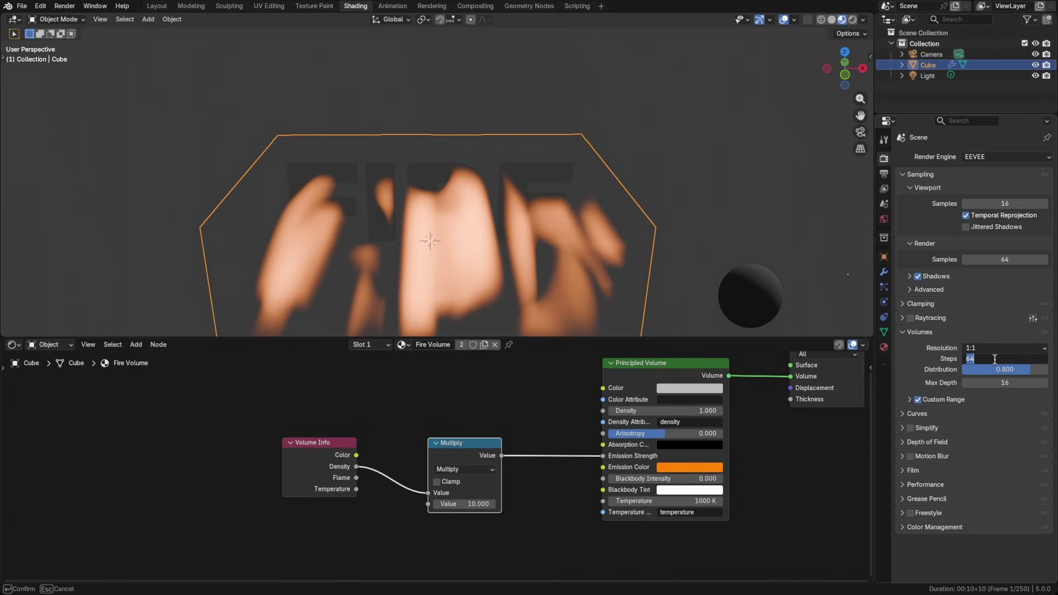
type("128")
key("Return")
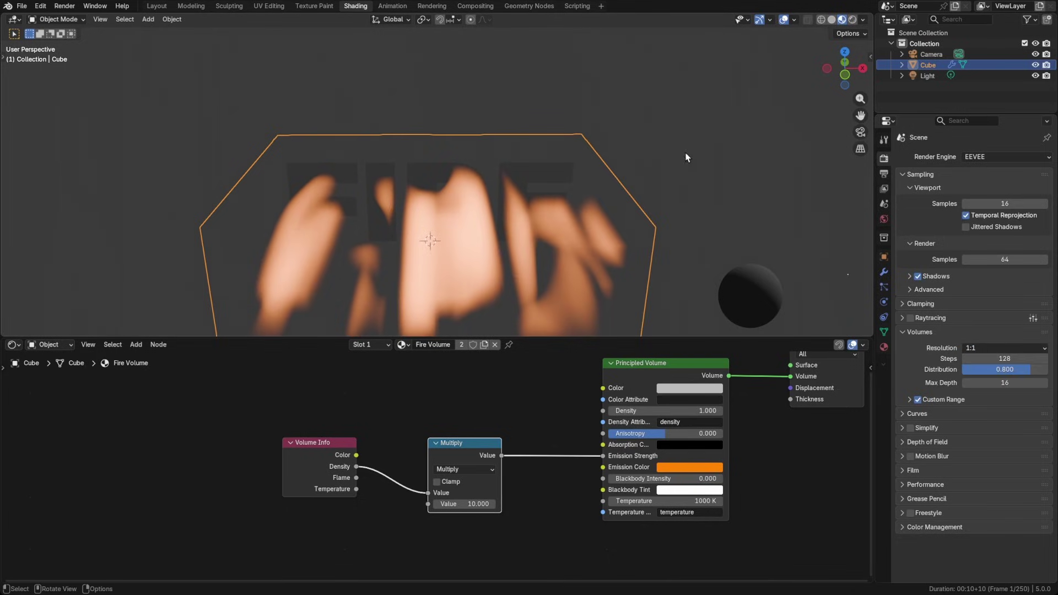
key("ctrl+s")
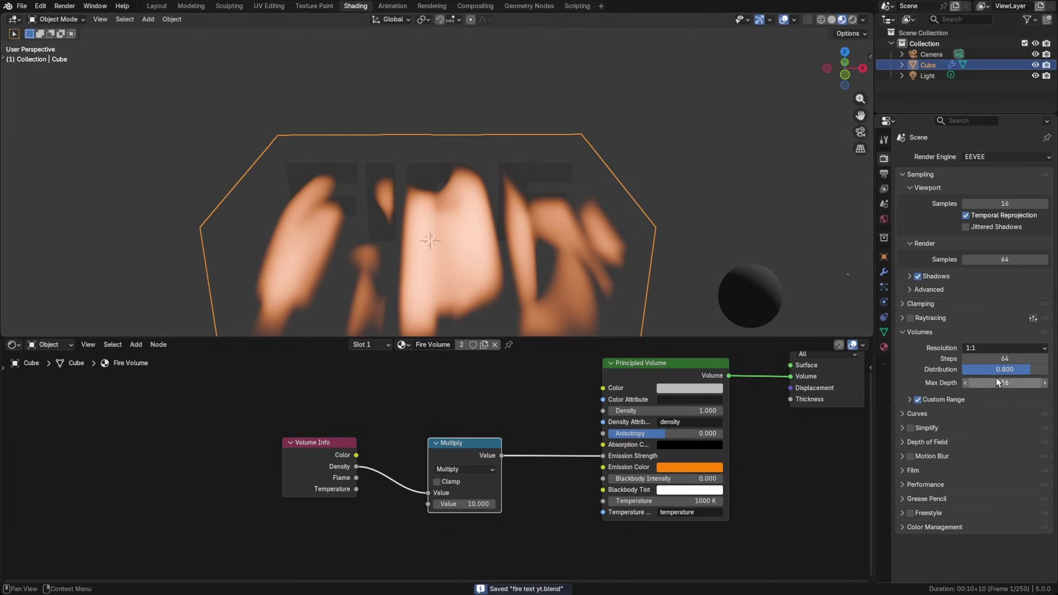
Step: Try several EEVEE volume resolutions, settle on 1:4, and save the file
left_click(985, 347)
left_click(985, 373)
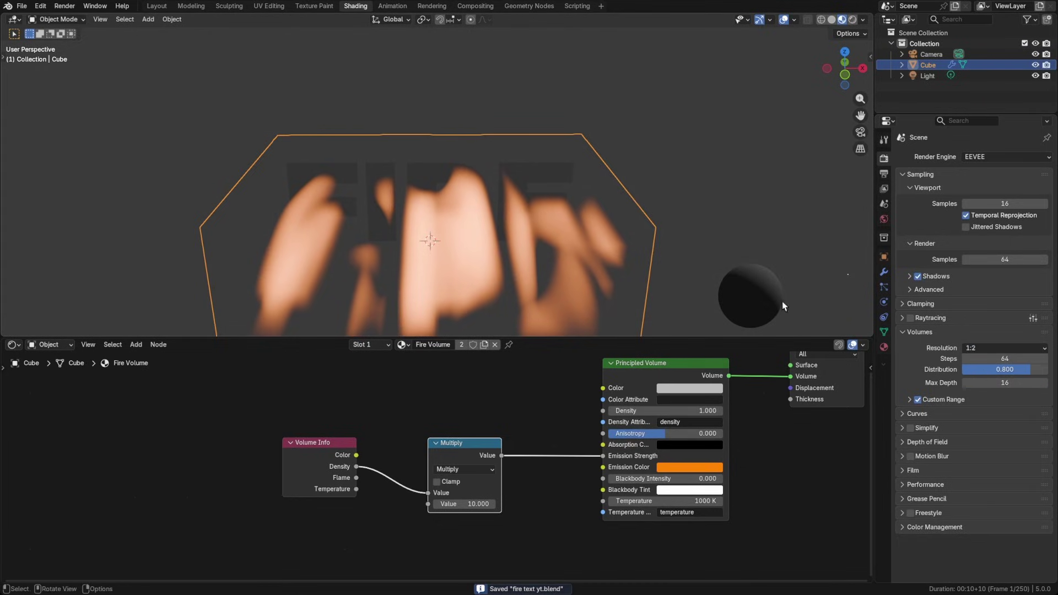
left_click(980, 348)
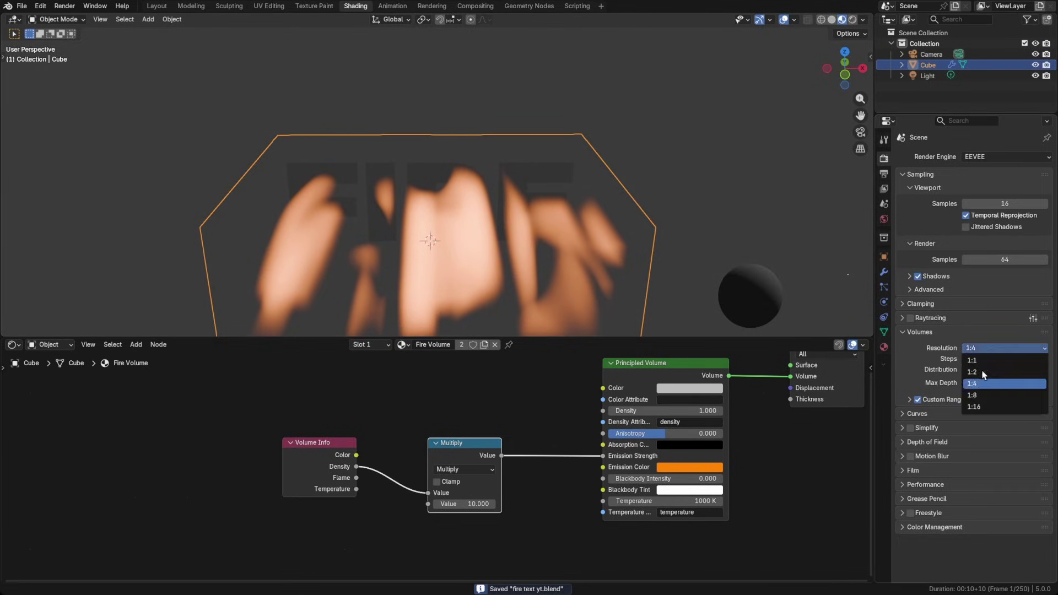
left_click(980, 393)
left_click(979, 349)
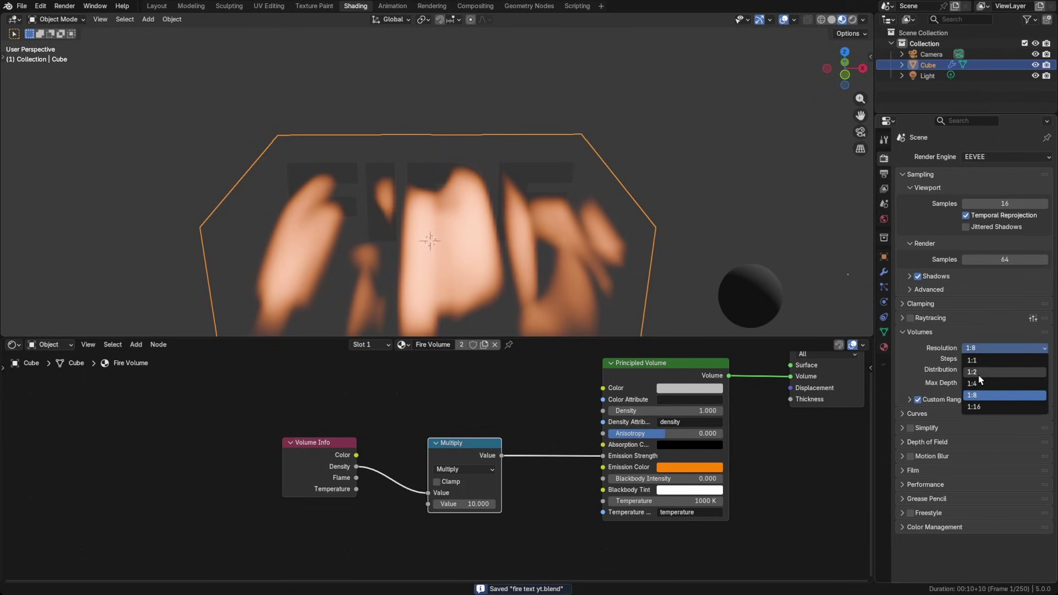
left_click(980, 383)
key("ctrl+s")
middle_click_drag(661, 247, 571, 214)
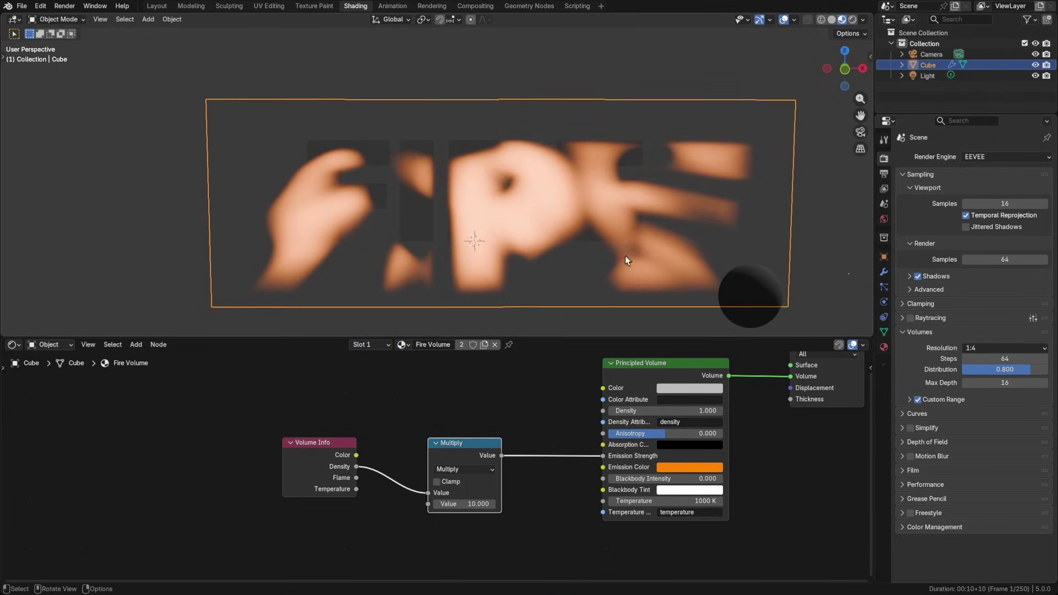
Step: Make a separate copy of the Fire Volume material and name it Text
middle_click_drag(515, 381, 510, 395)
left_click(461, 345)
left_click(446, 344)
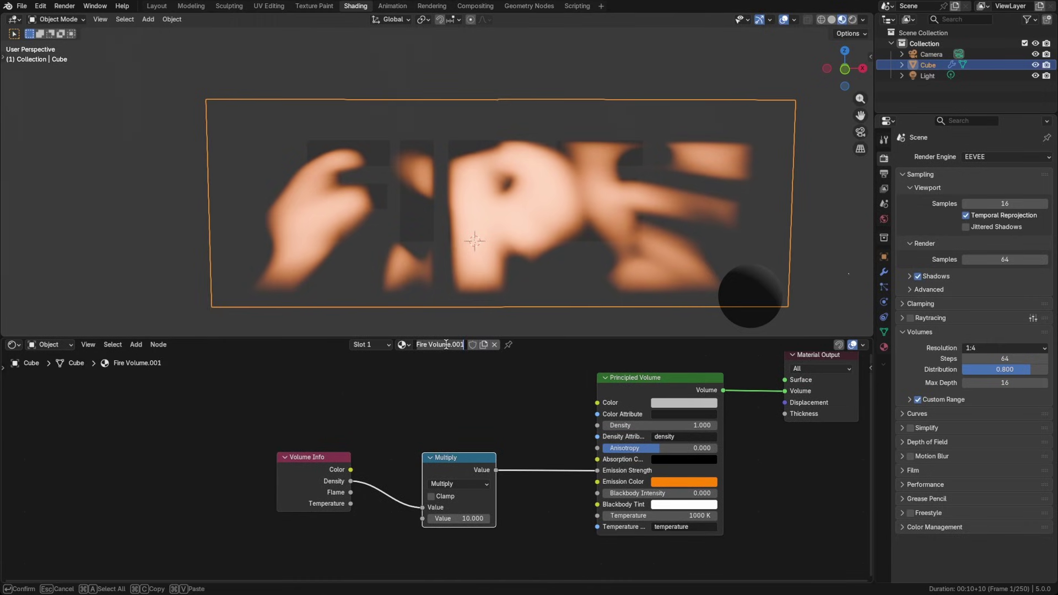
type("Text")
key("Return")
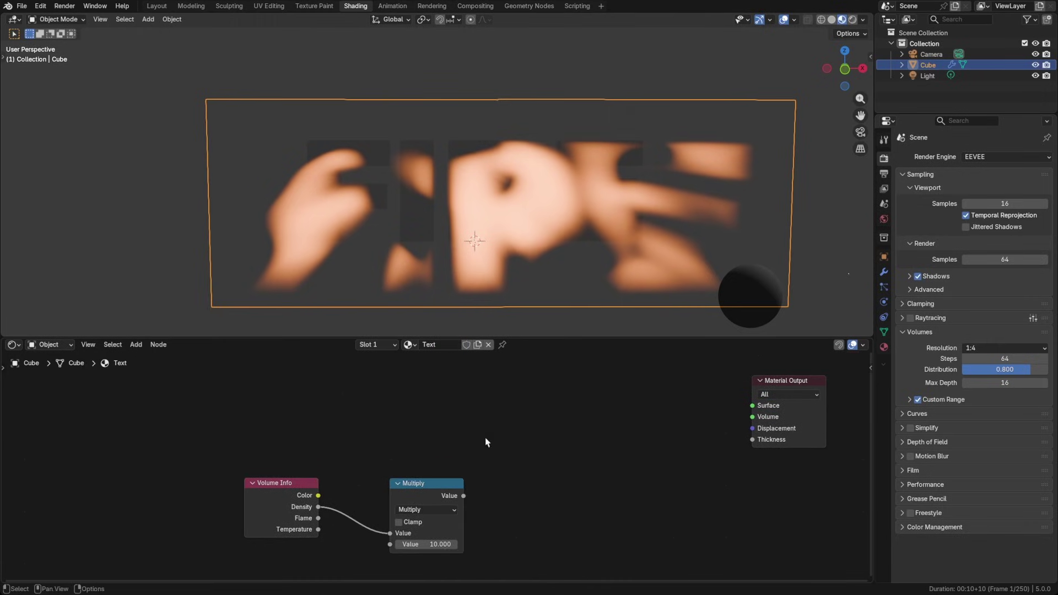
Step: Replace the Text material's volume nodes with a Principled BSDF connected to the Material Output's Surface input
left_click_drag(258, 447, 488, 554)
key("x")
key("shift+a")
type("prin")
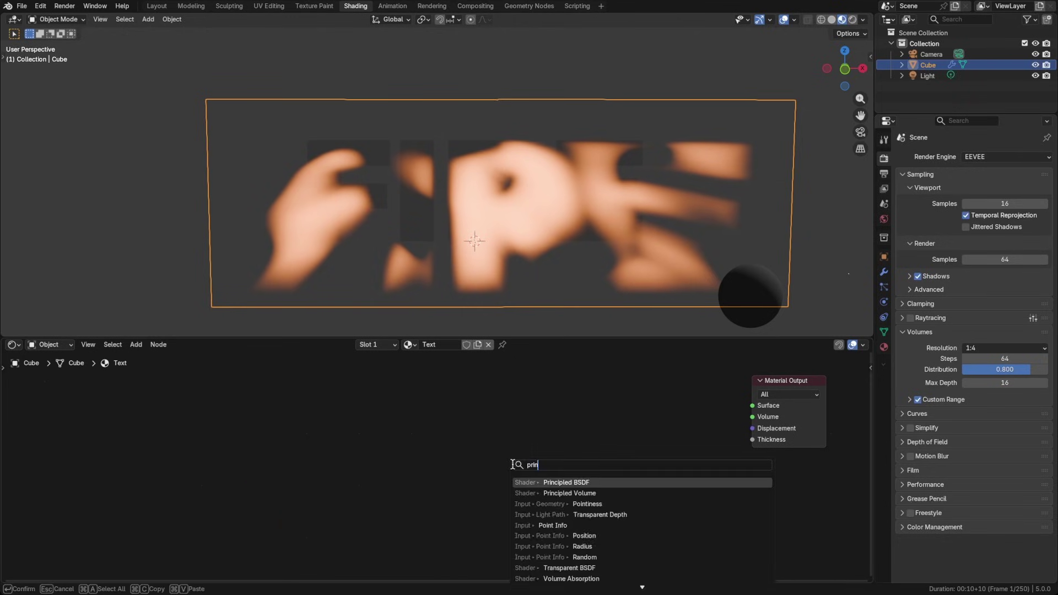
type("c")
key("Return")
left_click(512, 391)
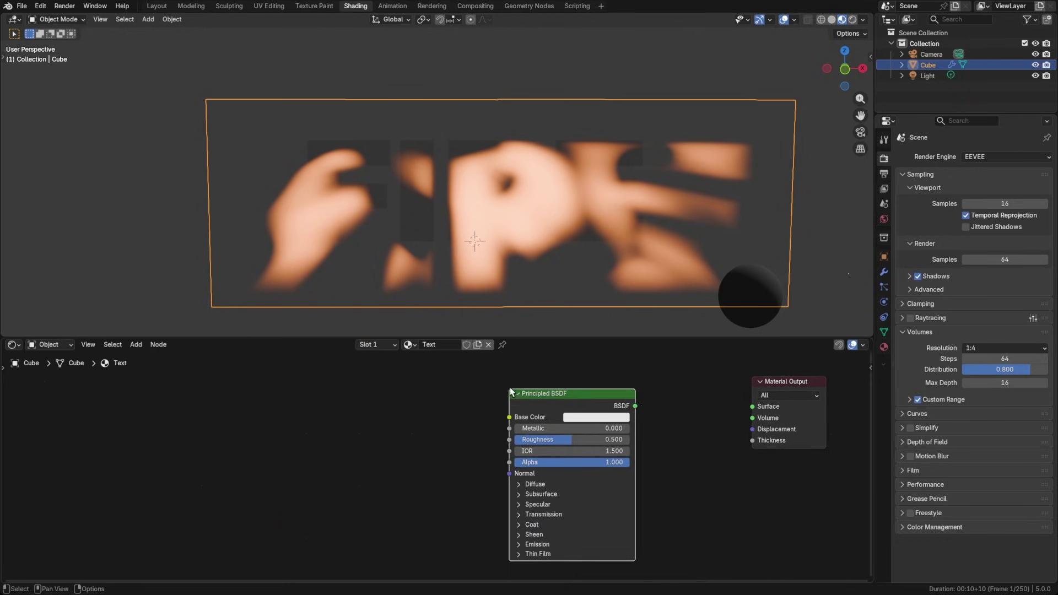
left_click_drag(635, 406, 756, 410)
Step: Set the Principled BSDF's Base Color to cream #E7D5B2, copy it to the Emission Color, and set Emission Strength to 10
left_click(583, 417)
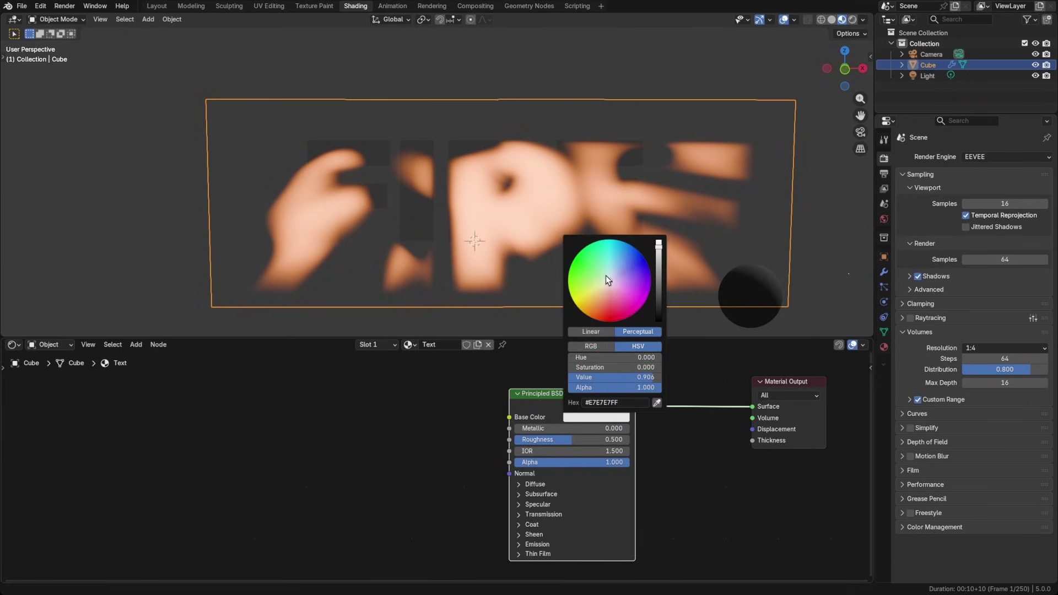
left_click_drag(606, 276, 603, 290)
left_click(537, 545)
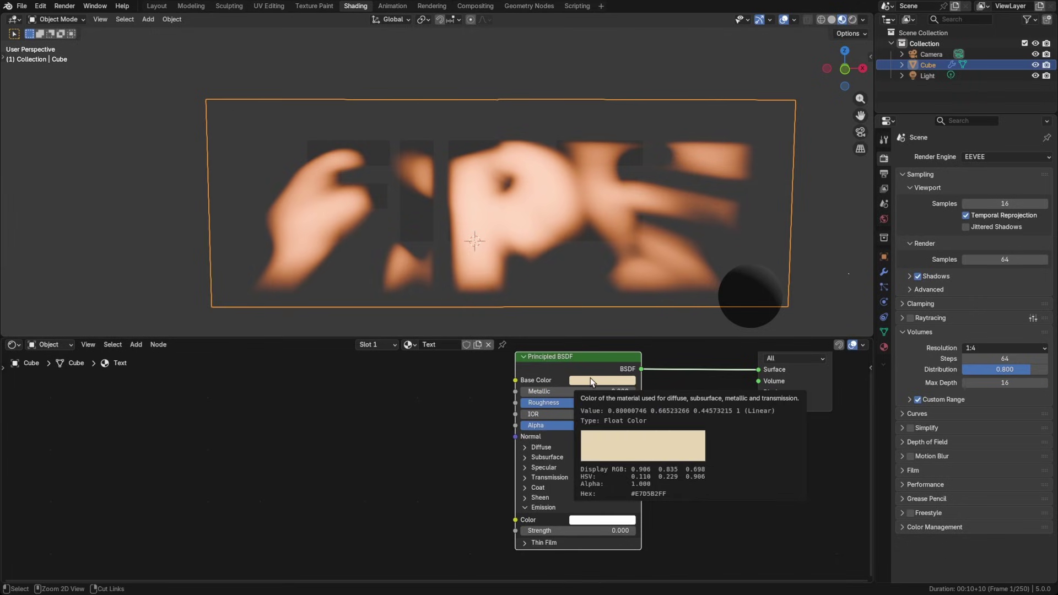
key("ctrl+v")
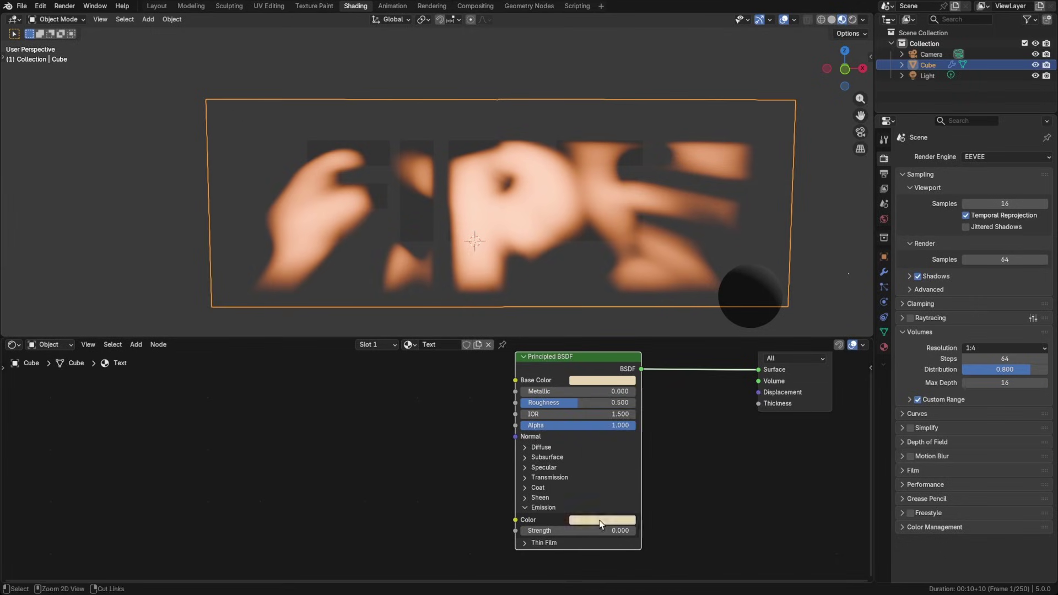
left_click(593, 530)
type("10")
key("Return")
Step: In the Geometry Nodes workspace, duplicate Set Material onto the text branch's link into Join Geometry and assign the Text material
left_click(526, 6)
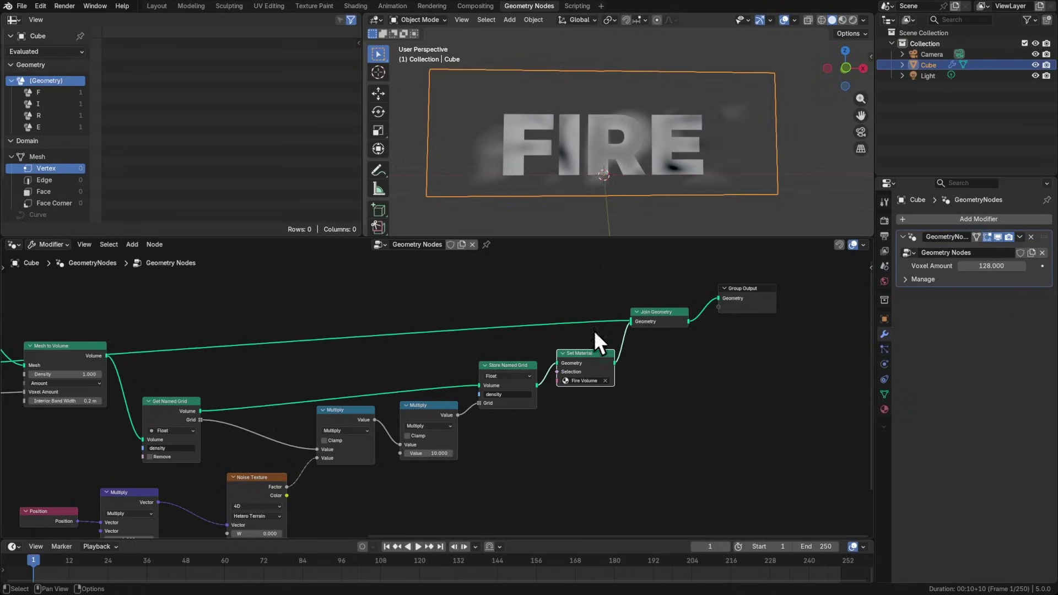
middle_click_drag(623, 339, 644, 349)
key("shift+d")
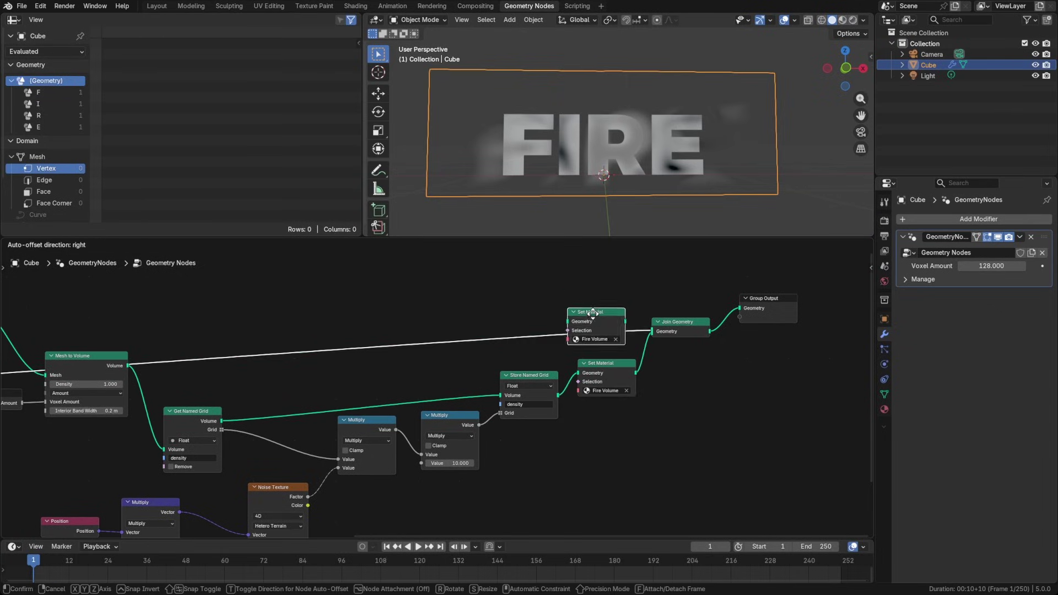
left_click(598, 315)
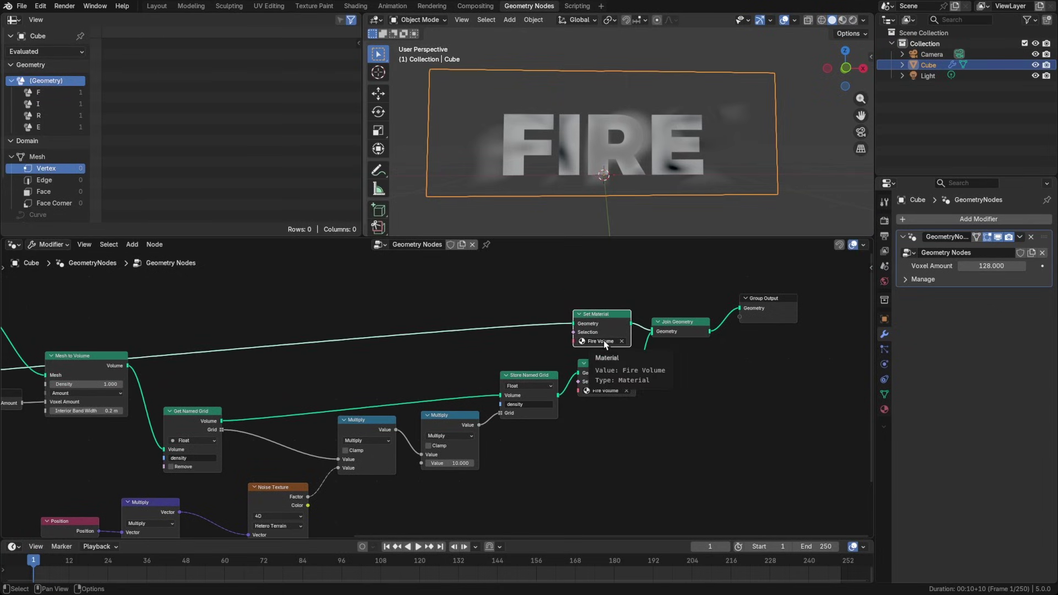
left_click(603, 340)
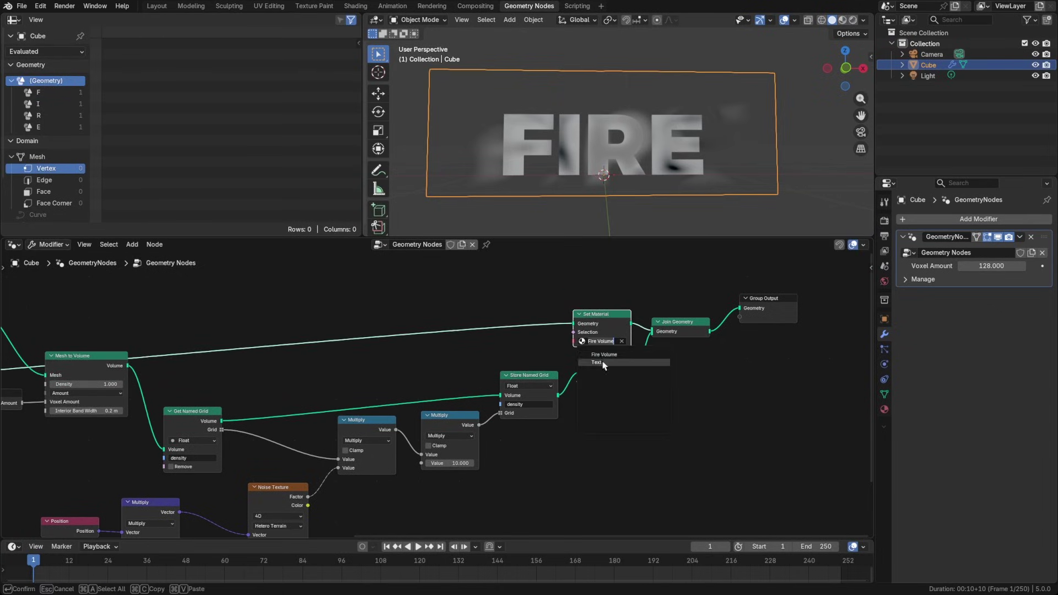
left_click(603, 362)
Step: Show the 3D viewport in Material Preview shading and save the file
key("z")
left_click(567, 130)
mouse_move(629, 162)
middle_mouse_down()
mouse_move(593, 174)
mouse_move(610, 160)
mouse_move(607, 143)
mouse_move(590, 174)
mouse_move(596, 166)
middle_mouse_up()
key("ctrl+s")
scroll(606, 144, "down", 2)
middle_click_drag(596, 165, 604, 173, "shift")
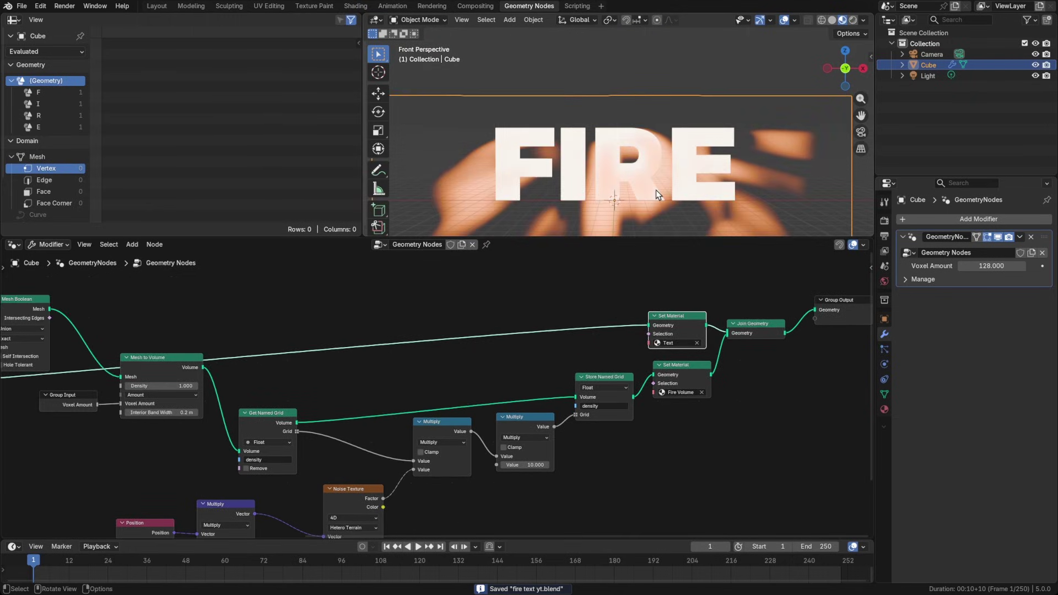
middle_click_drag(656, 189, 659, 175)
scroll(659, 179, "down", 1)
Step: Turn the spreadsheet area into a Compositor editor and create a new compositing node tree
left_click(13, 20)
left_click(34, 95)
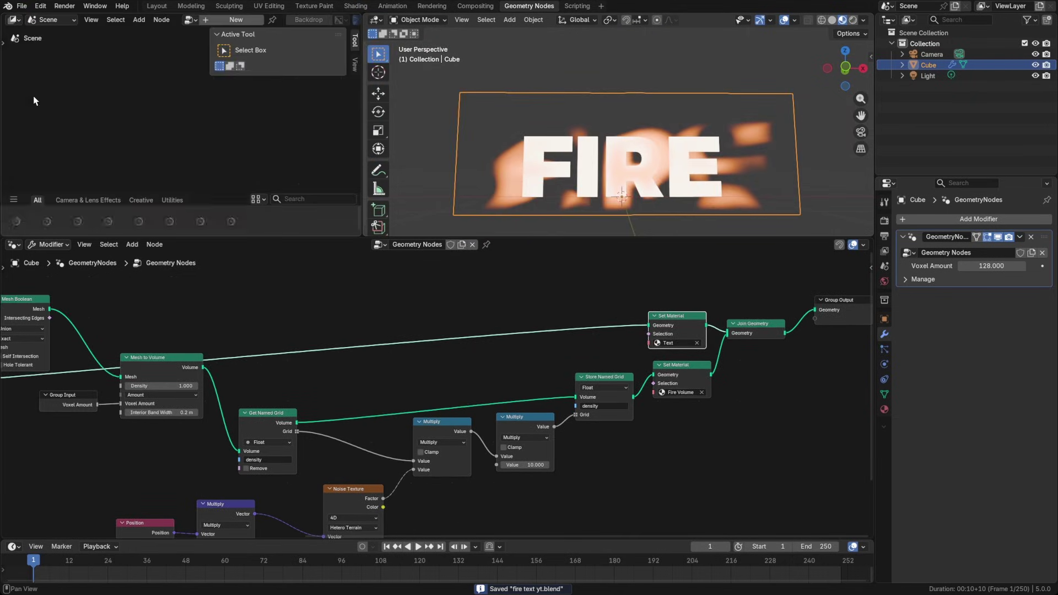
left_click(236, 20)
scroll(182, 123, "up", 2)
left_click(182, 146)
Step: Insert a Glare node after Render Layers, set to Bloom with High quality
key("shift+a")
type("gl")
key("Return")
left_click(194, 124)
left_click(193, 79)
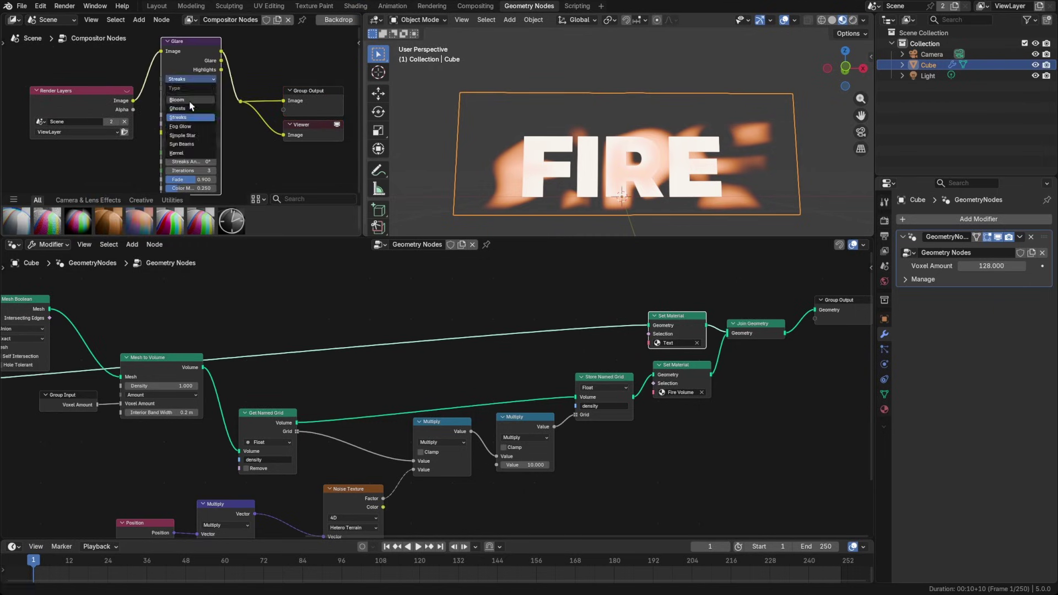
left_click(188, 100)
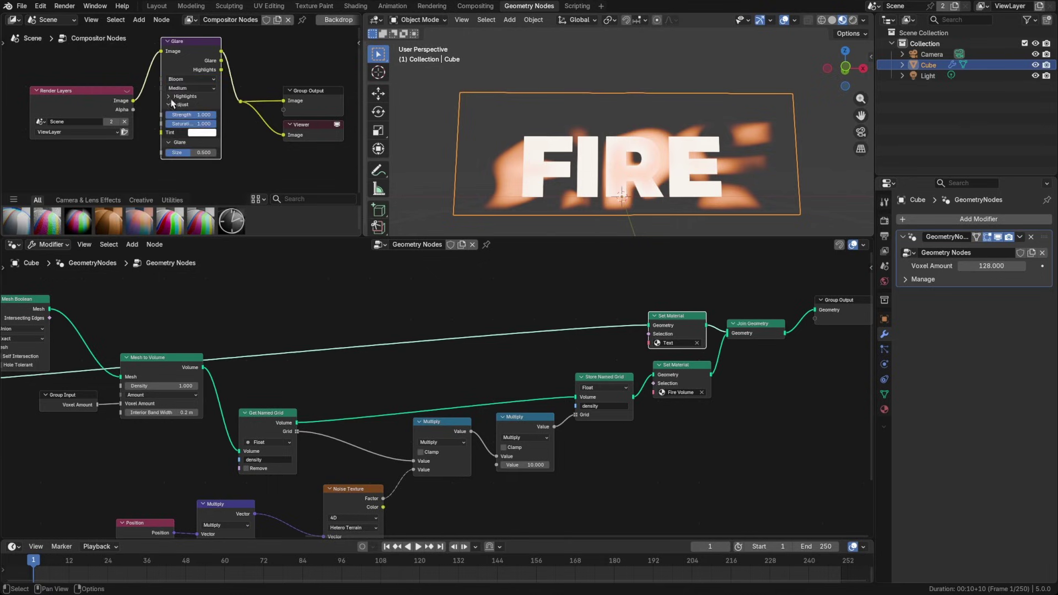
left_click(183, 87)
left_click(185, 113)
Step: Set the compositor to Always in the 3D viewport's shading options
left_click(863, 19)
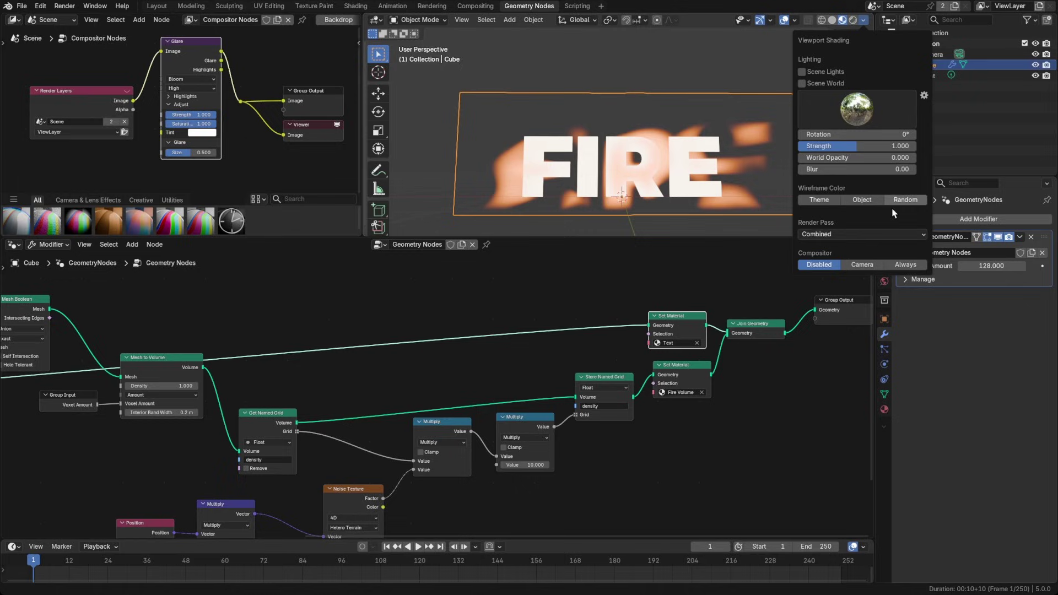
left_click(907, 263)
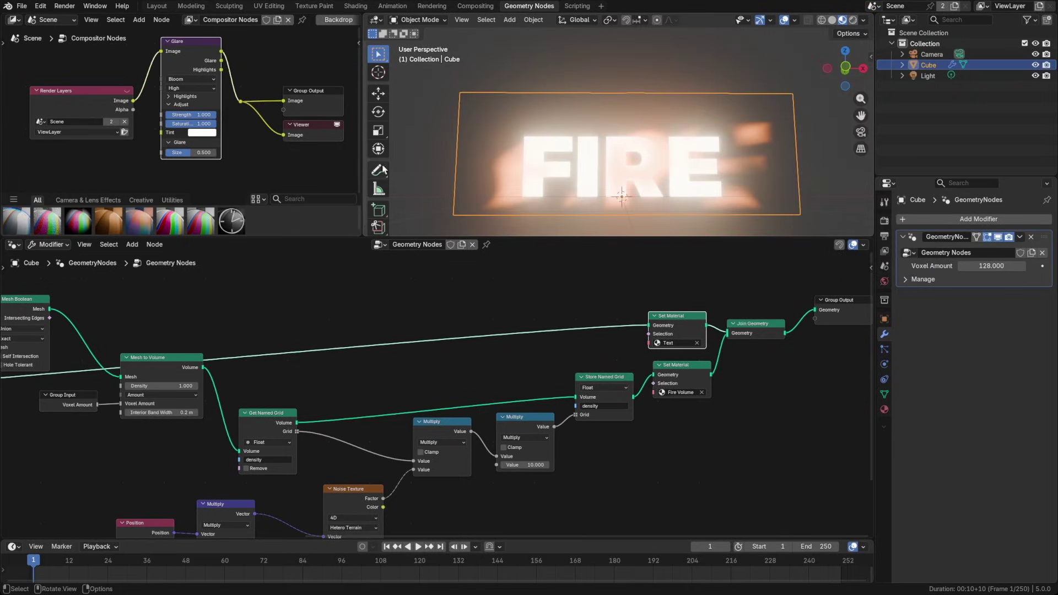
middle_click_drag(608, 172, 608, 171)
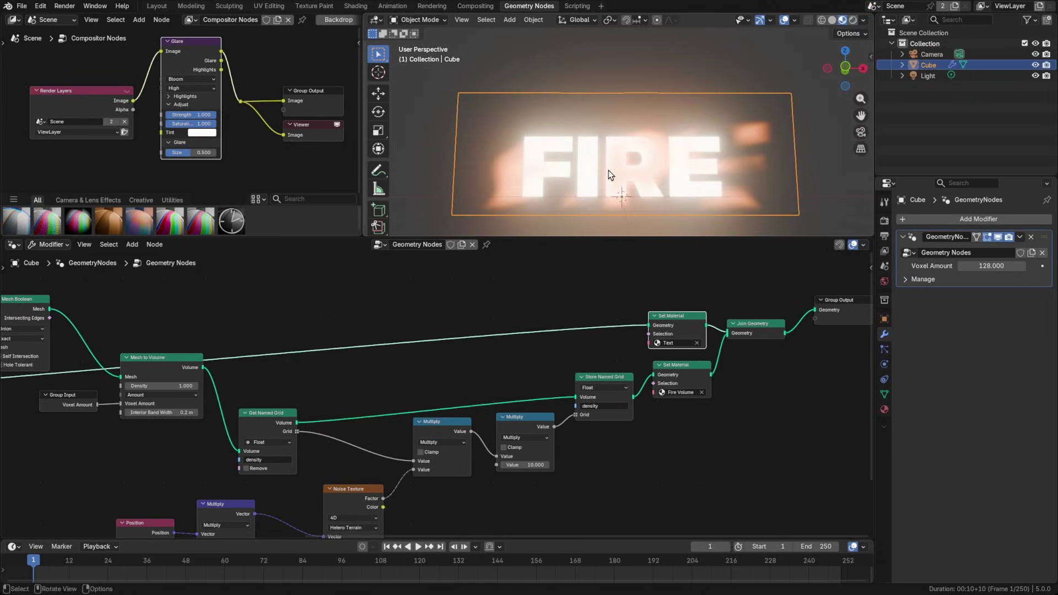
Step: Set the world background strength to 0 and enable Scene Lights and Scene World in the viewport shading
left_click(882, 283)
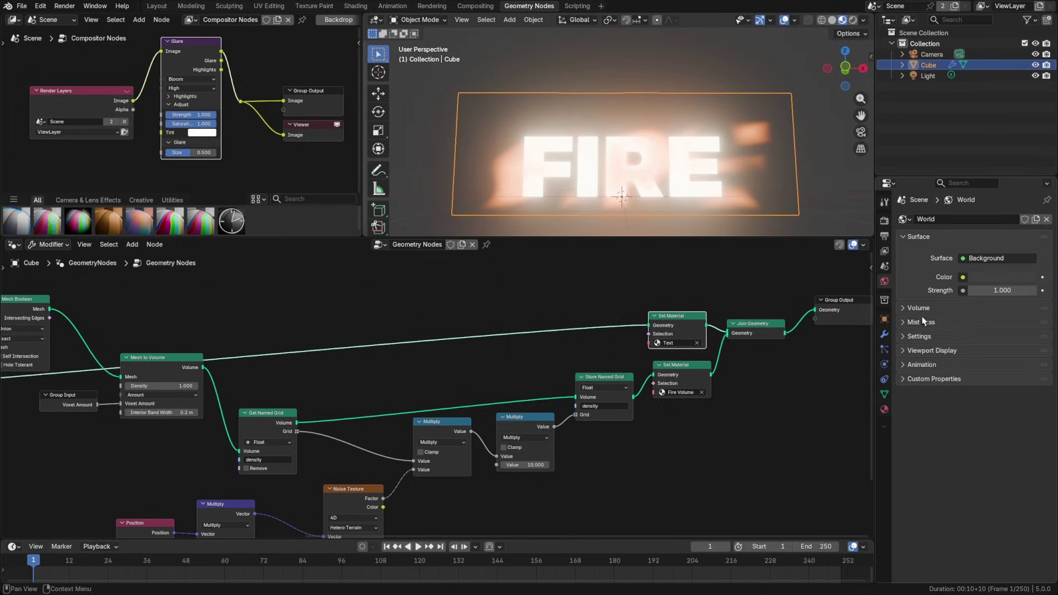
left_click_drag(1002, 290, 975, 290)
left_click(865, 21)
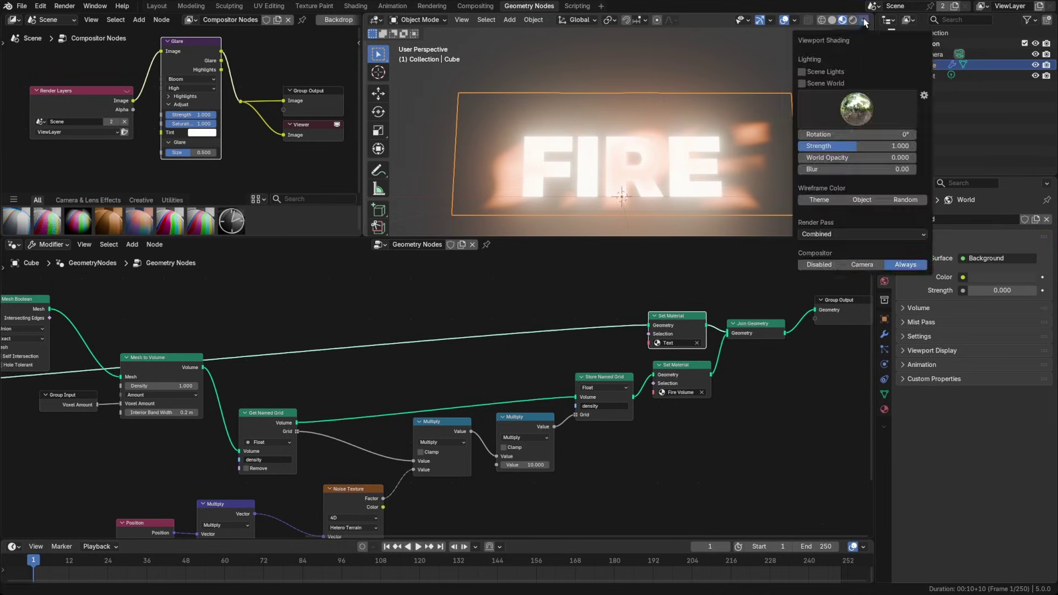
left_click(825, 82)
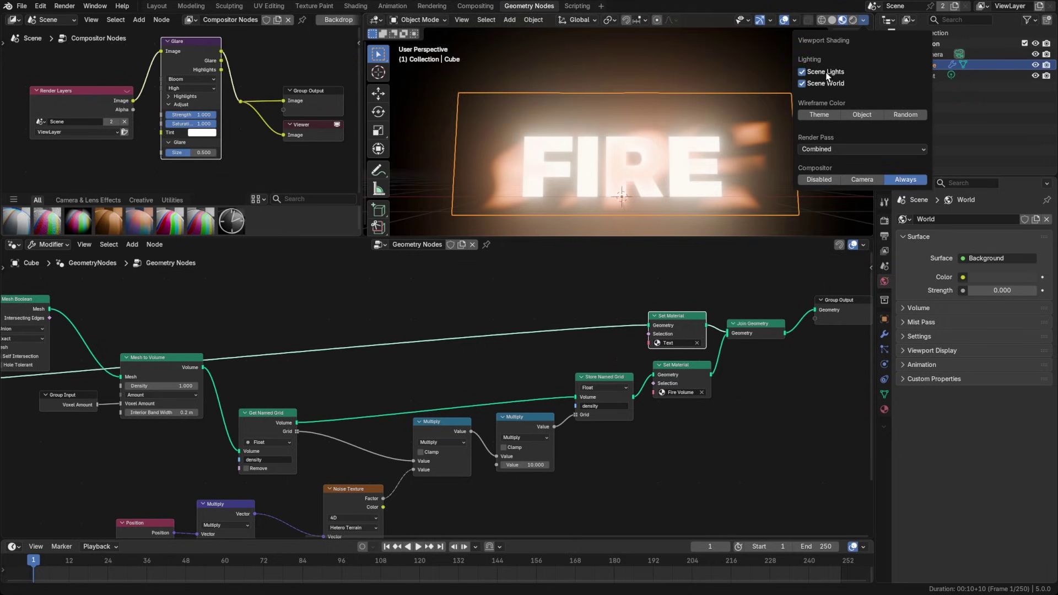
mouse_move(716, 138)
middle_mouse_down()
mouse_move(654, 168)
mouse_move(562, 170)
middle_mouse_up()
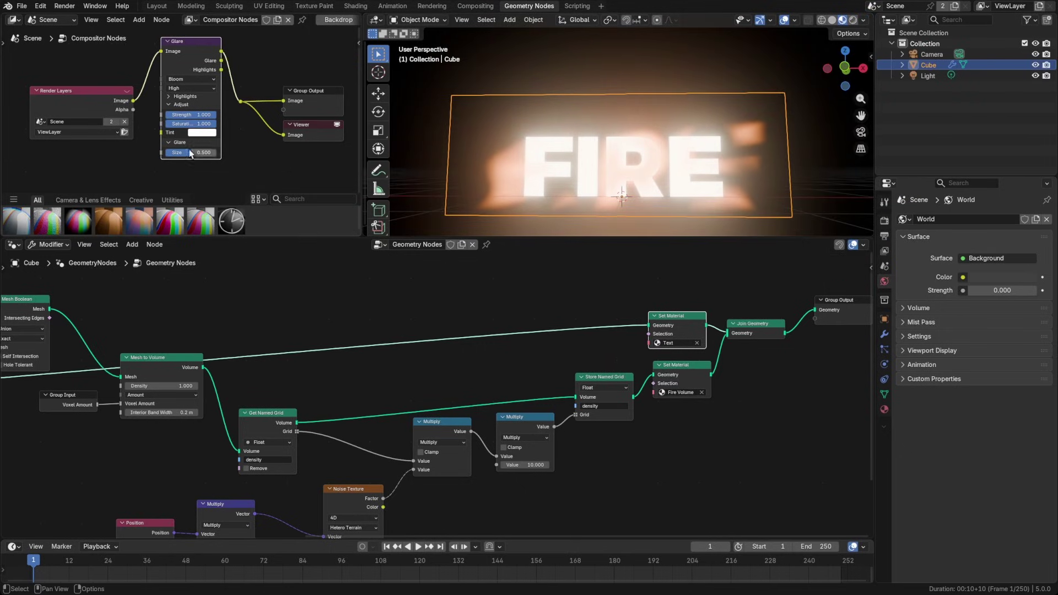
Step: Reduce the Glare node's Size to 0.223 and its Strength to 0.329
left_click_drag(190, 154, 174, 153)
left_click_drag(209, 115, 172, 115)
left_click(560, 155)
middle_click_drag(561, 155, 647, 152)
key("KP_7")
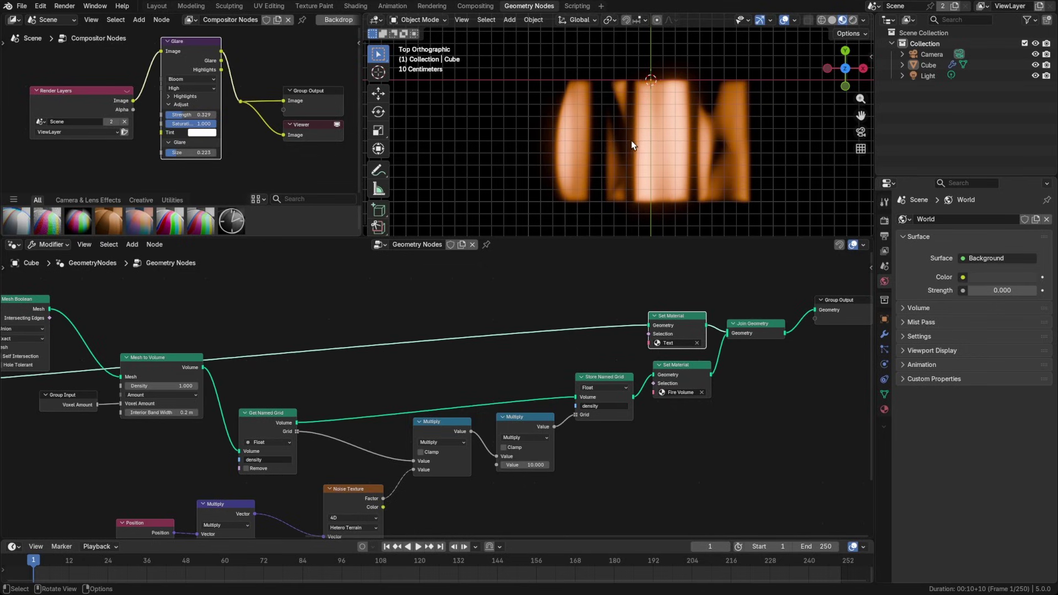
scroll(629, 142, "up", 3)
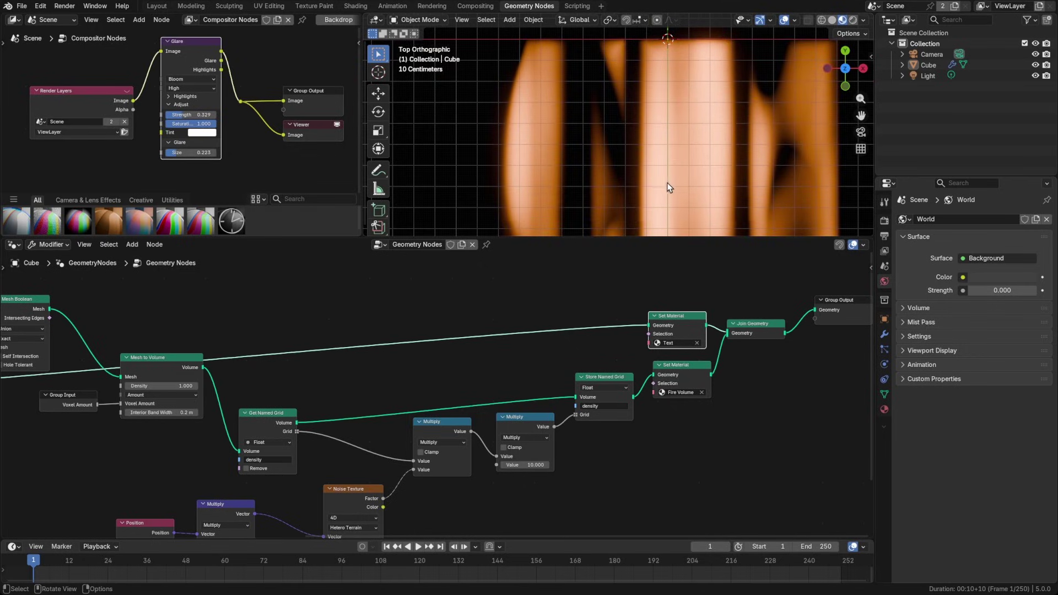
middle_click_drag(630, 167, 540, 133)
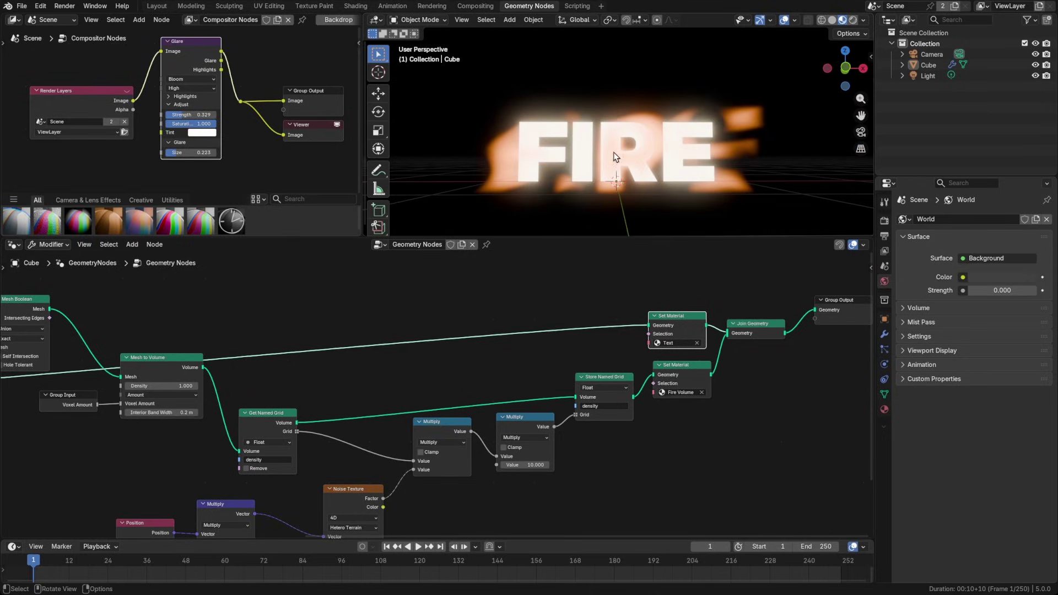
mouse_move(613, 147)
middle_mouse_down()
mouse_move(612, 168)
mouse_move(610, 157)
middle_mouse_up()
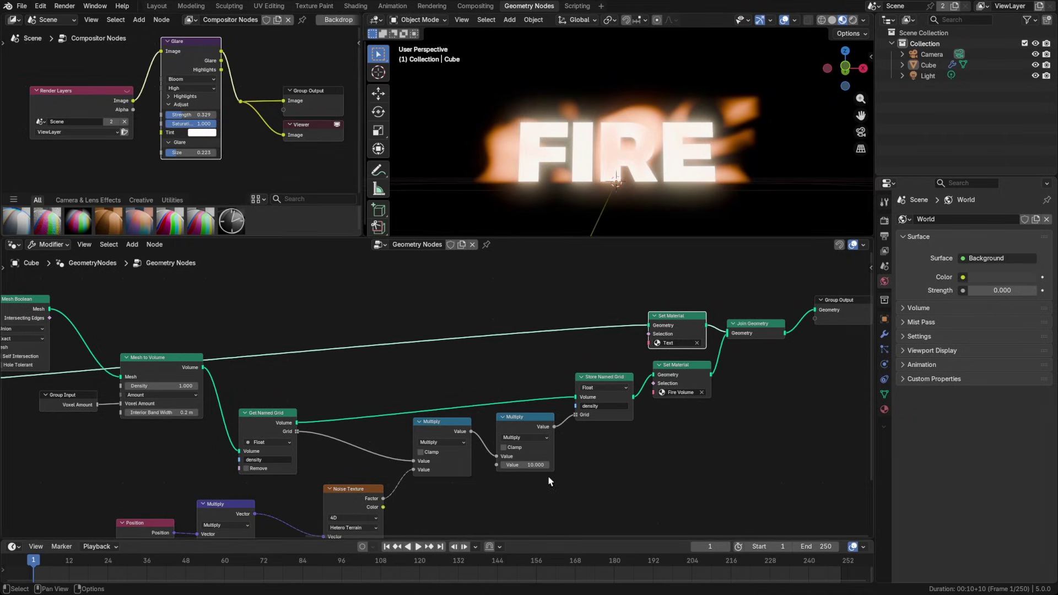
Step: Show the Fire Volume material in the Shading workspace and move its Multiply node down to make room
left_click(354, 6)
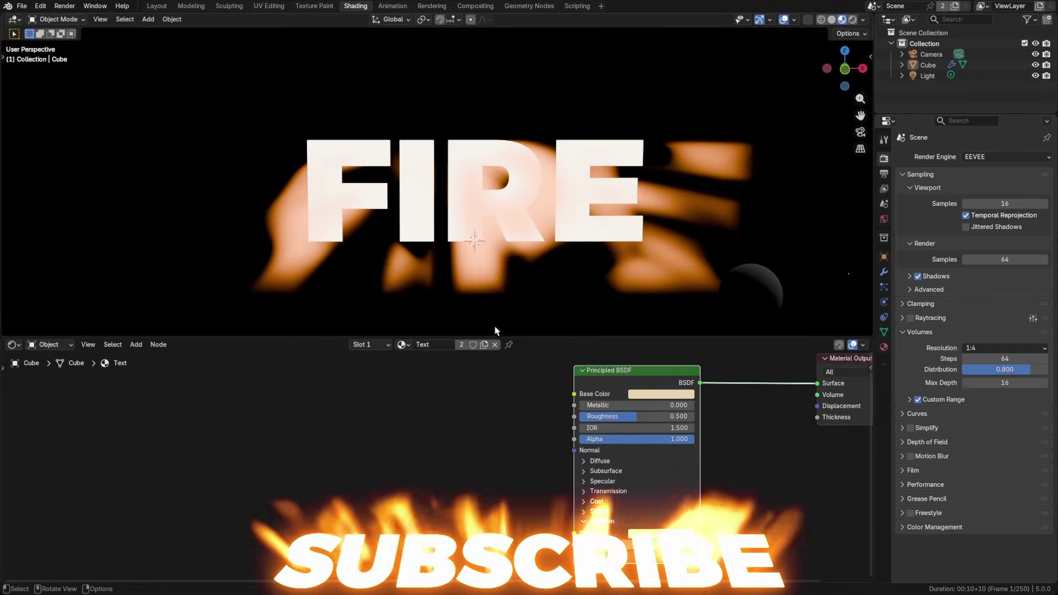
left_click(403, 344)
left_click(417, 362)
middle_click_drag(469, 440, 530, 487)
middle_click_drag(585, 448, 564, 379)
left_click_drag(515, 437, 523, 504)
Step: Add a Color Ramp node above the Multiply node in the Fire Volume material
key("shift+a")
type("colo")
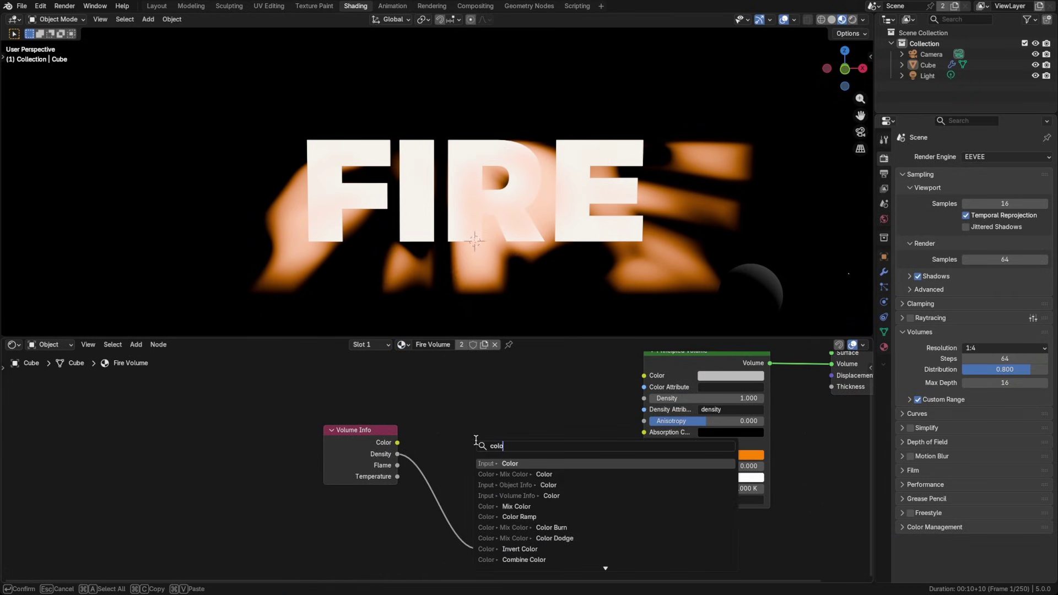
type("ra")
key("BackSpace")
type("ra")
key("Return")
left_click(450, 366)
middle_click_drag(450, 367, 450, 396)
Step: Connect Volume Info's Density to the Color Ramp's Factor and the ramp's Color to Principled Volume's Emission Color
left_click_drag(397, 483, 451, 491)
left_click_drag(576, 414, 646, 487)
key("ctrl+z")
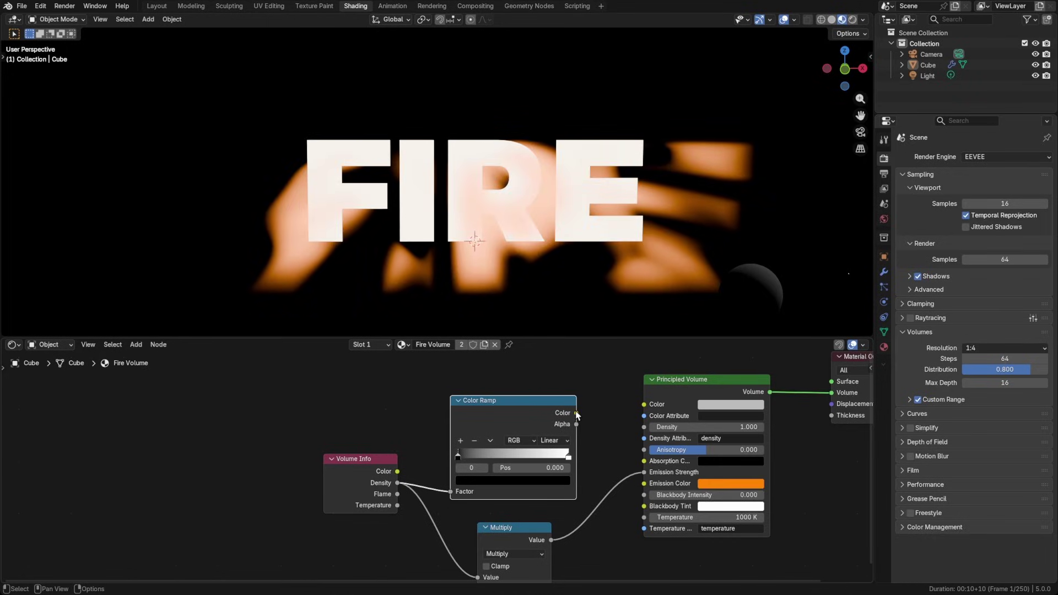
left_click_drag(577, 414, 645, 484)
Step: Paste the orange emission color onto the Color Ramp's end stop and color its start stop dark red
left_click(569, 457)
key("ctrl+v")
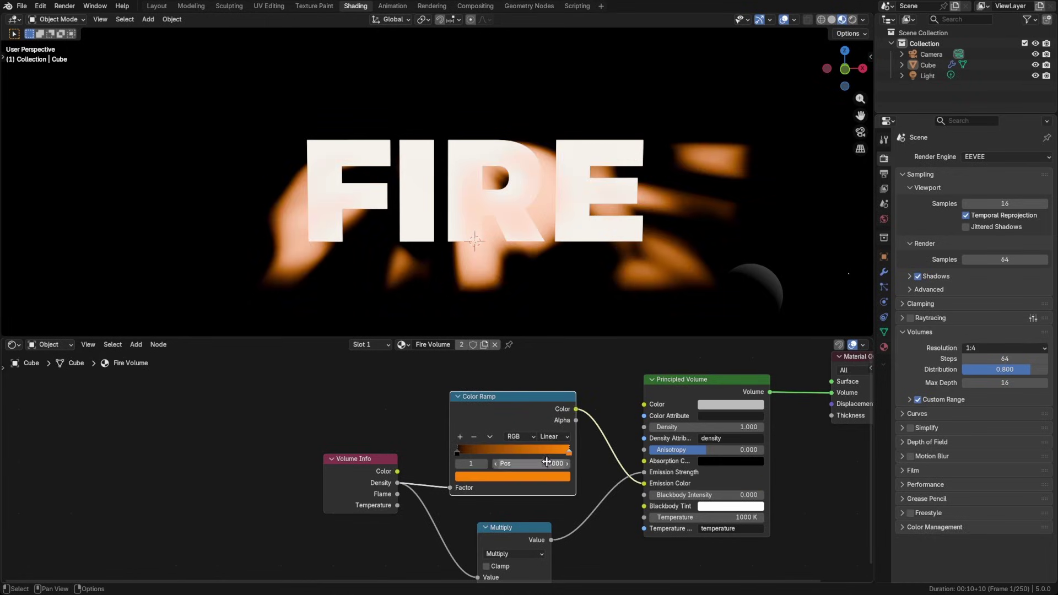
left_click(457, 451)
left_click(493, 477)
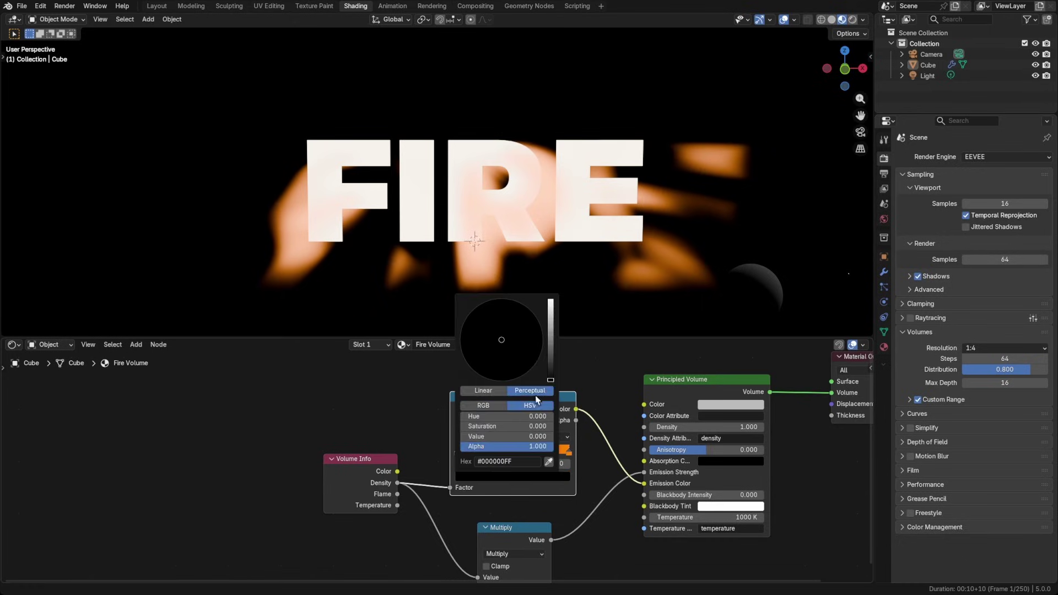
left_click_drag(549, 349, 549, 338)
left_click_drag(501, 370, 492, 381)
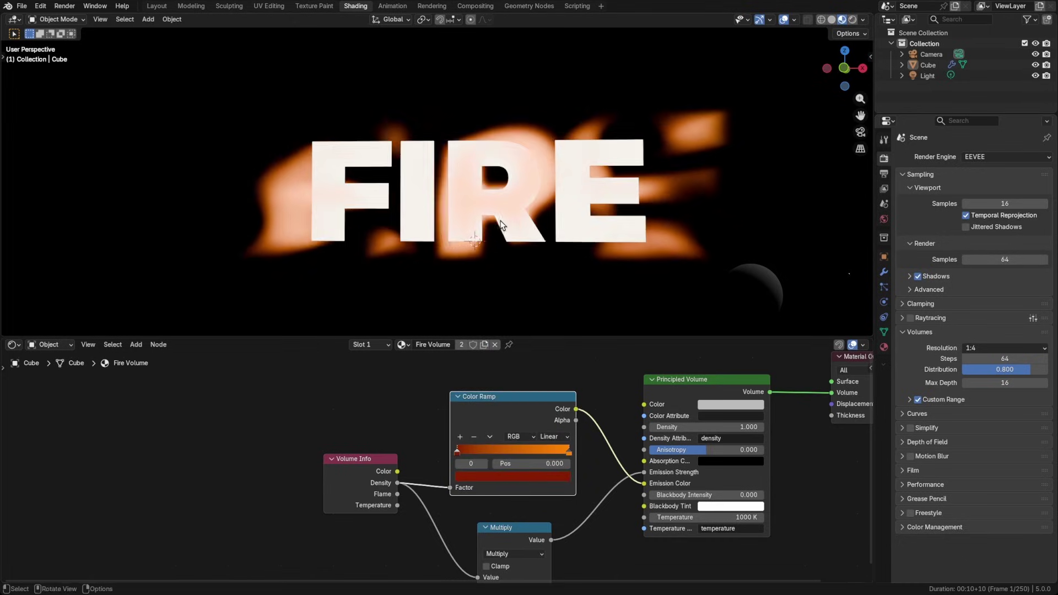
Step: Set the Shading viewport's compositor to Always and tint the Glare node orange (#FF995AFF)
left_click(862, 21)
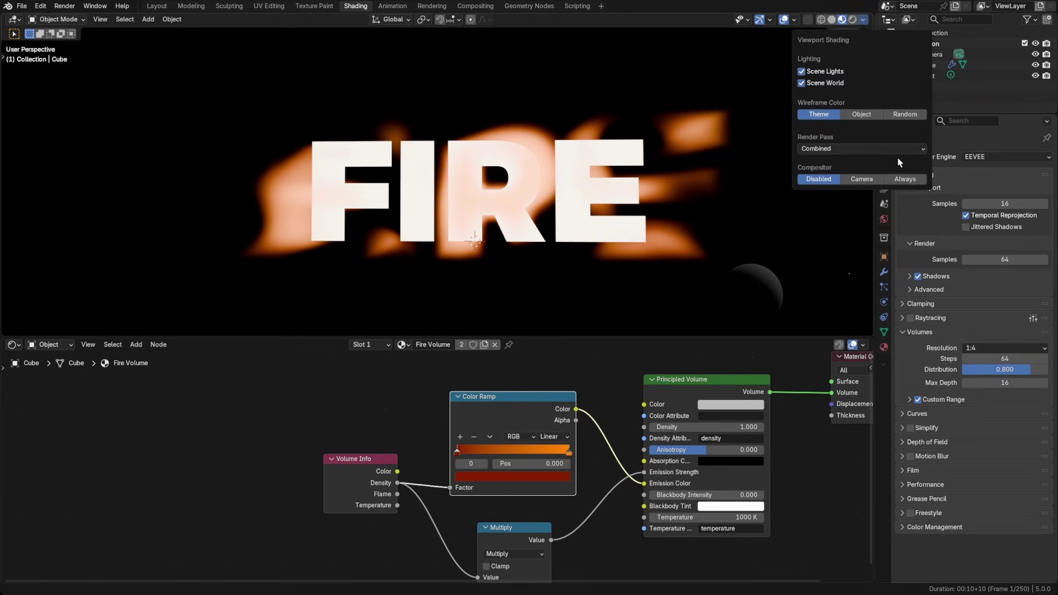
left_click(903, 179)
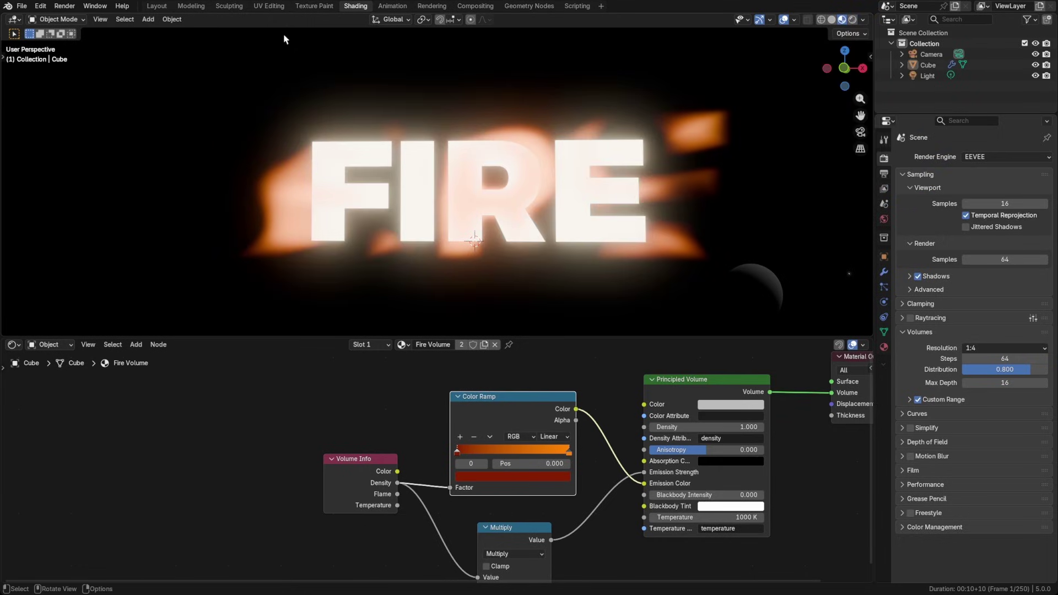
left_click(532, 8)
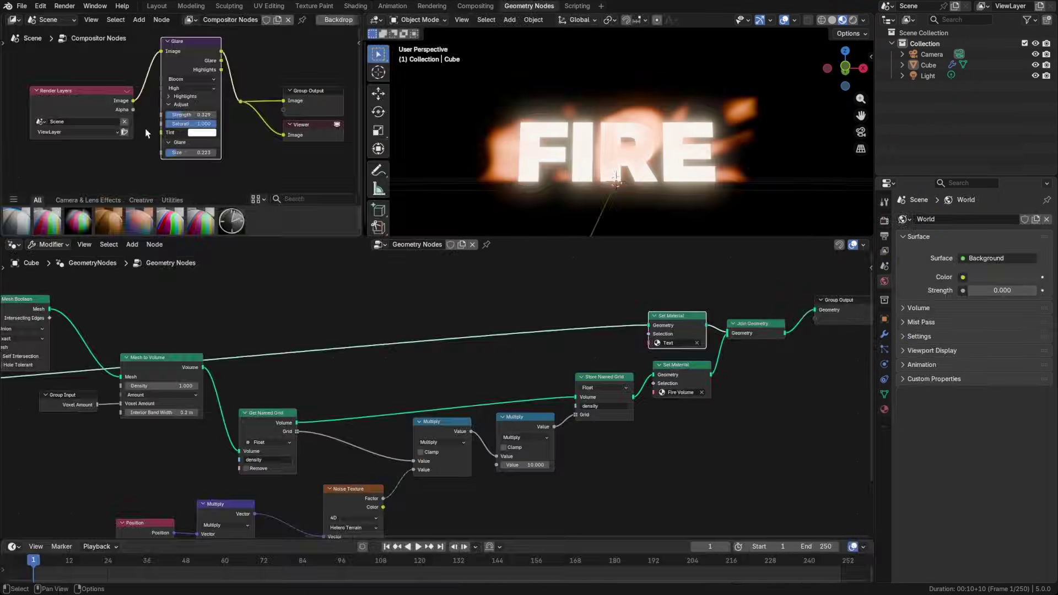
left_click(200, 134)
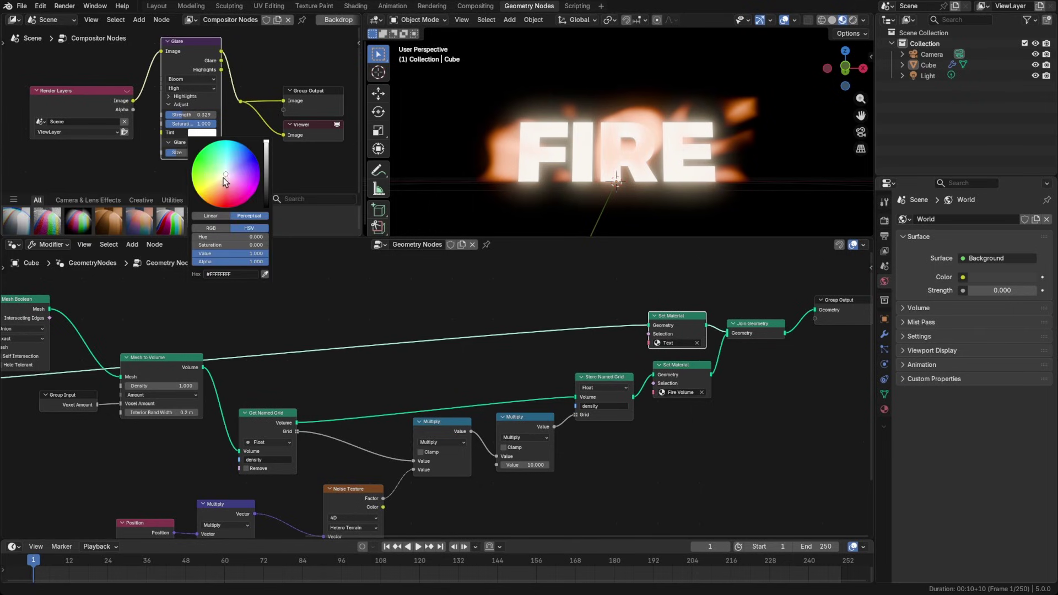
left_click_drag(223, 180, 216, 194)
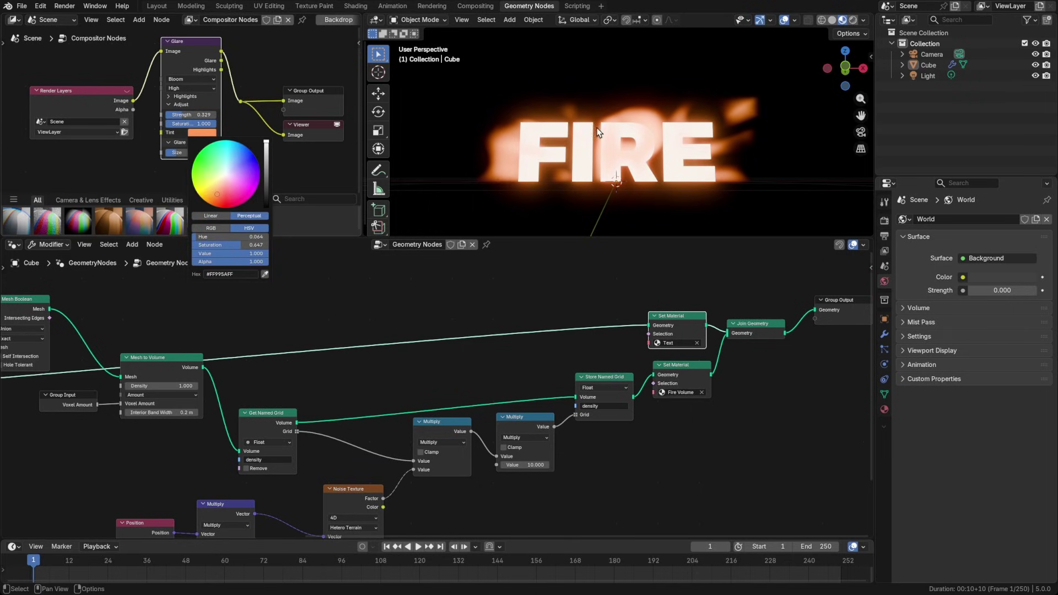
Step: Add a red stop at position 0.223 to the Fire Volume material's Color Ramp
left_click(354, 6)
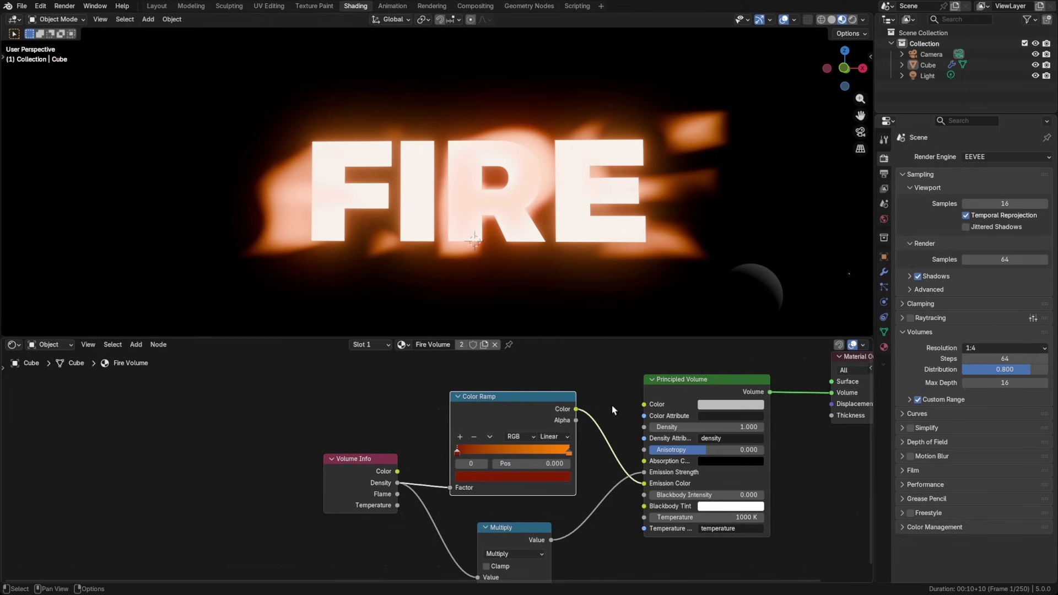
left_click(460, 437)
left_click(460, 437)
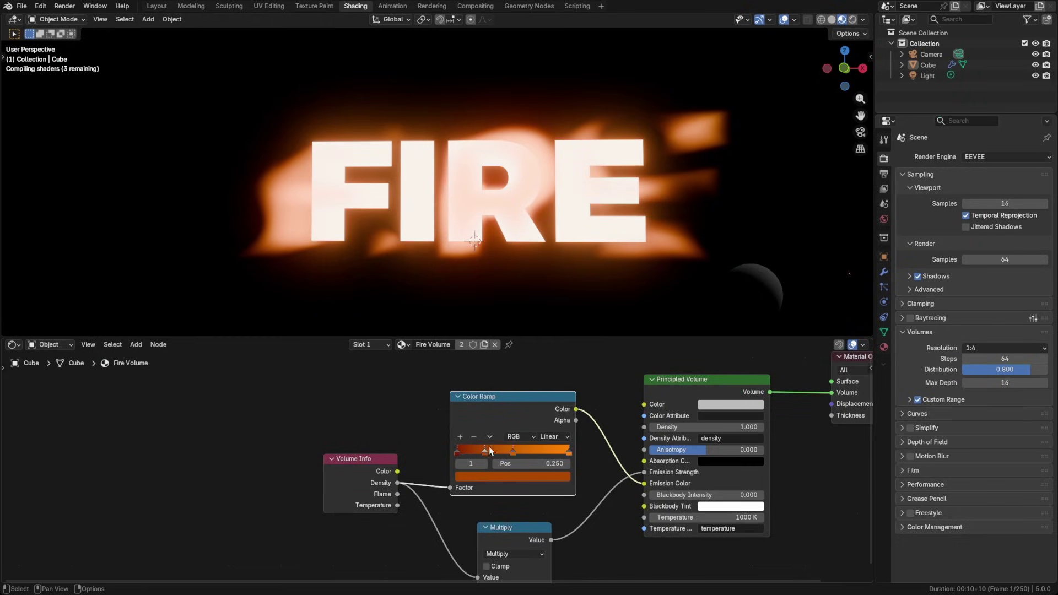
left_click(517, 477)
left_click(492, 379)
scroll(538, 225, "down", 1)
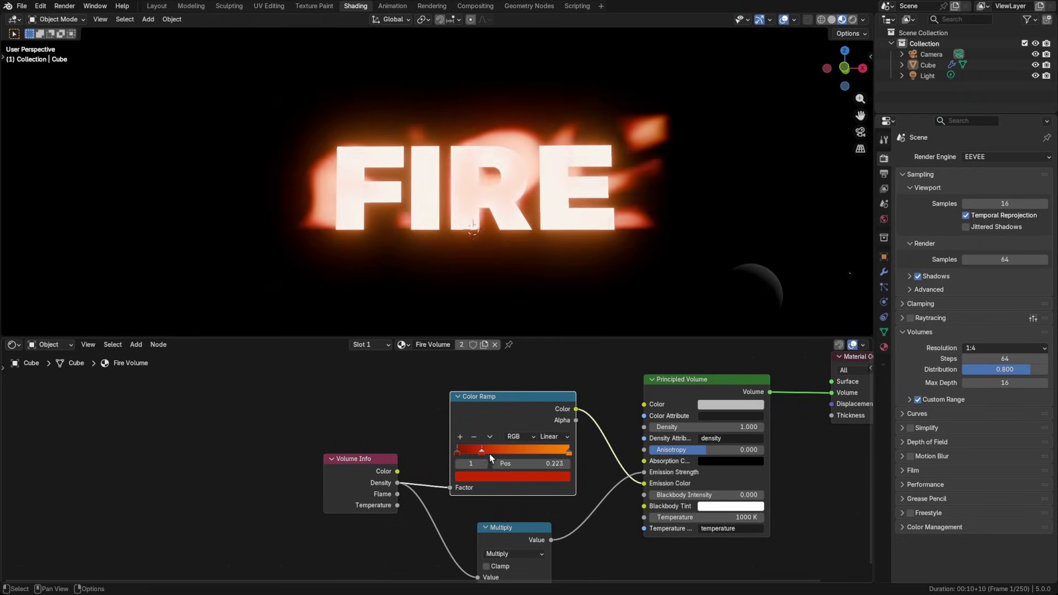
Step: Set the Color Ramp's interpolation to B-Spline, fine-tune its stops and save the file
left_click(553, 436)
left_click(553, 481)
left_click_drag(520, 453, 510, 453)
left_click(512, 475)
left_click_drag(550, 325, 548, 340)
key("ctrl+s")
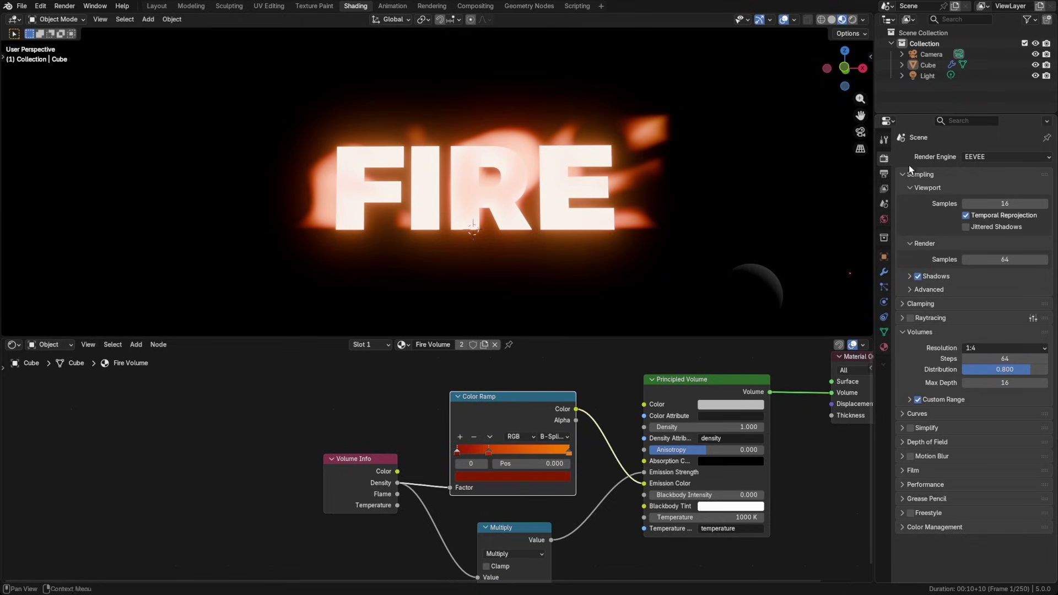
Step: Try the ACES 2.0 view transform in Color Management, and settle on ACES 1.3
left_click(941, 530)
scroll(960, 499, "down", 4)
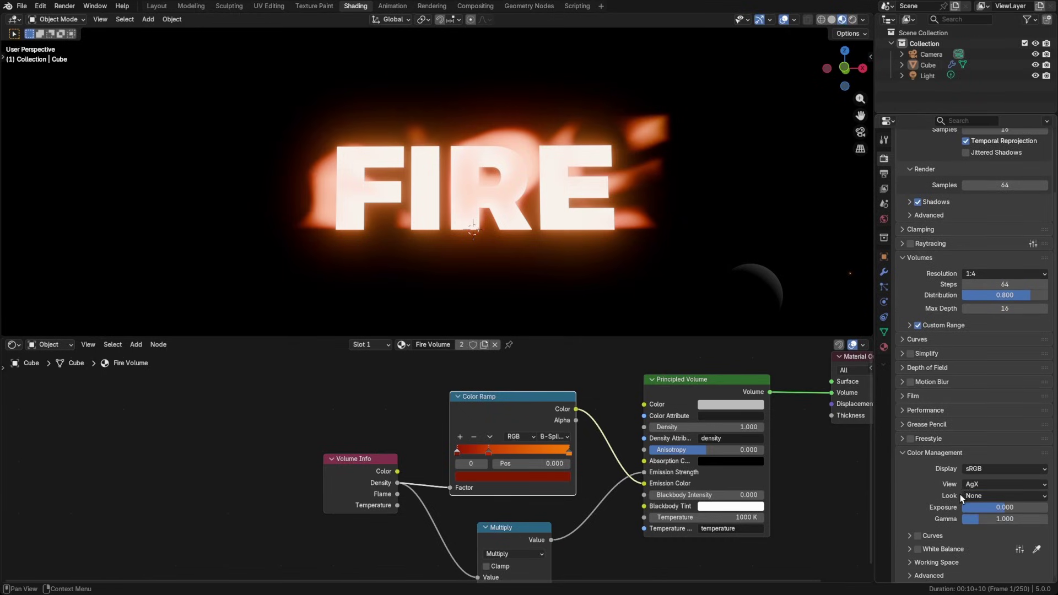
left_click(975, 483)
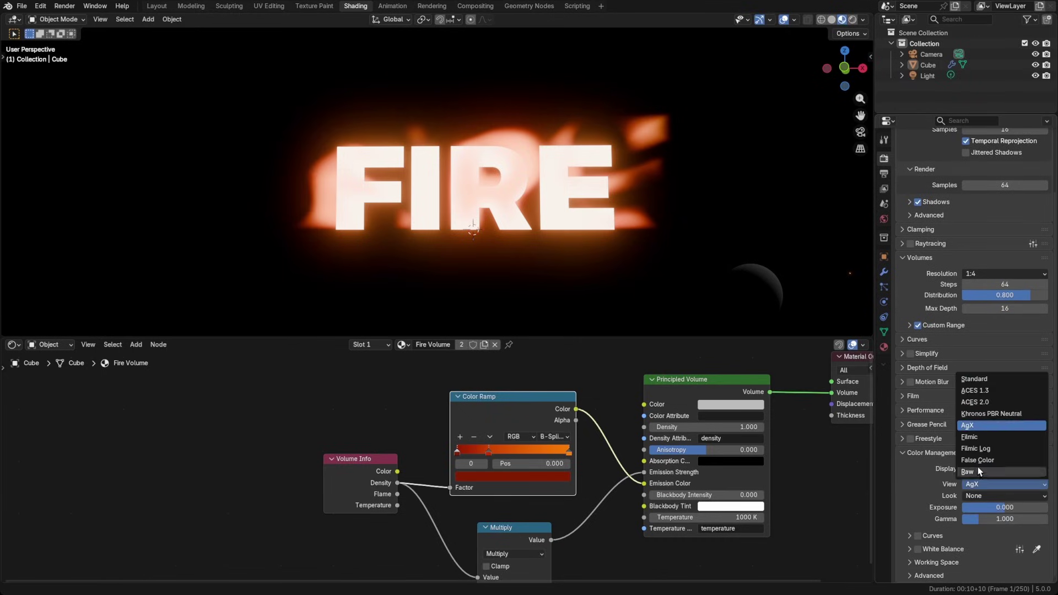
left_click(985, 401)
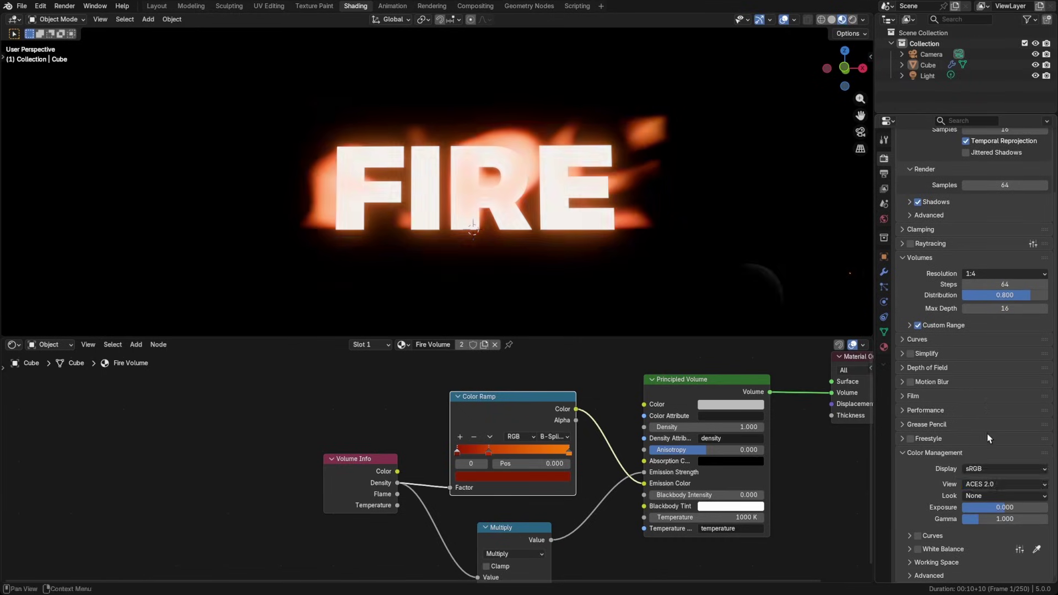
left_click(986, 486)
left_click(988, 392)
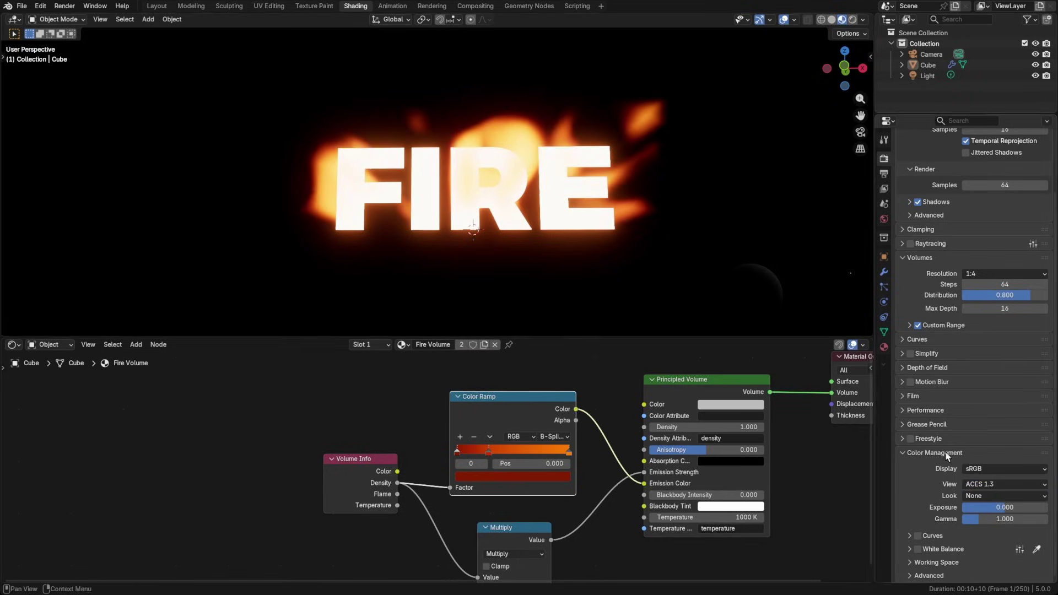
Step: Check the fire text through the camera and from the front
key("grave")
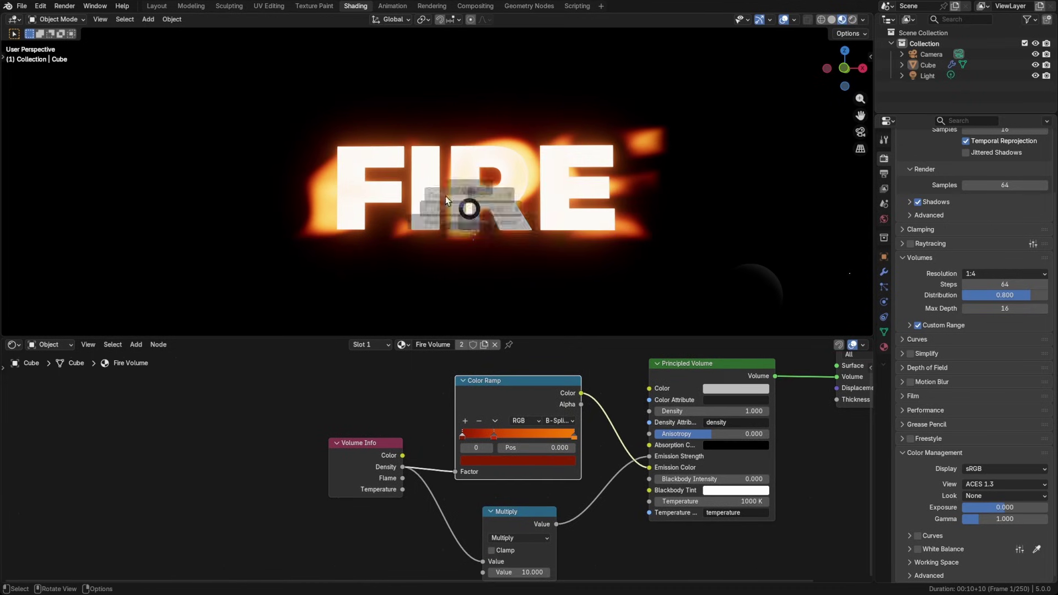
left_click(448, 199)
middle_click_drag(484, 228, 482, 231)
key("grave")
key("grave")
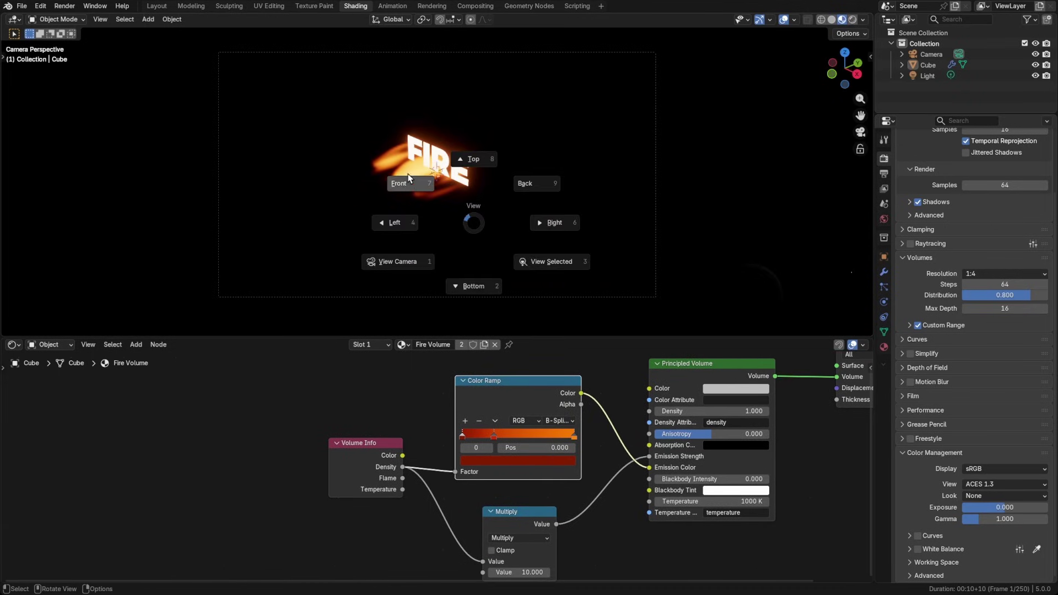
left_click(408, 175)
middle_click_drag(838, 182, 833, 184)
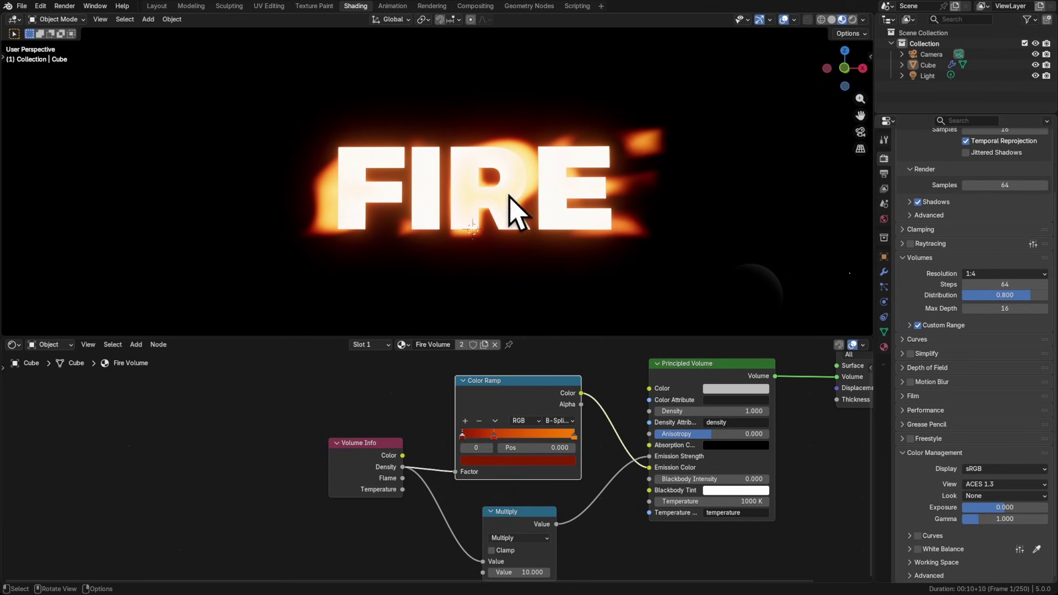
Step: Save the file and set the Extrude Mesh node's Offset Scale to 1.410 in the Geometry Nodes workspace
key("ctrl+s")
left_click(529, 6)
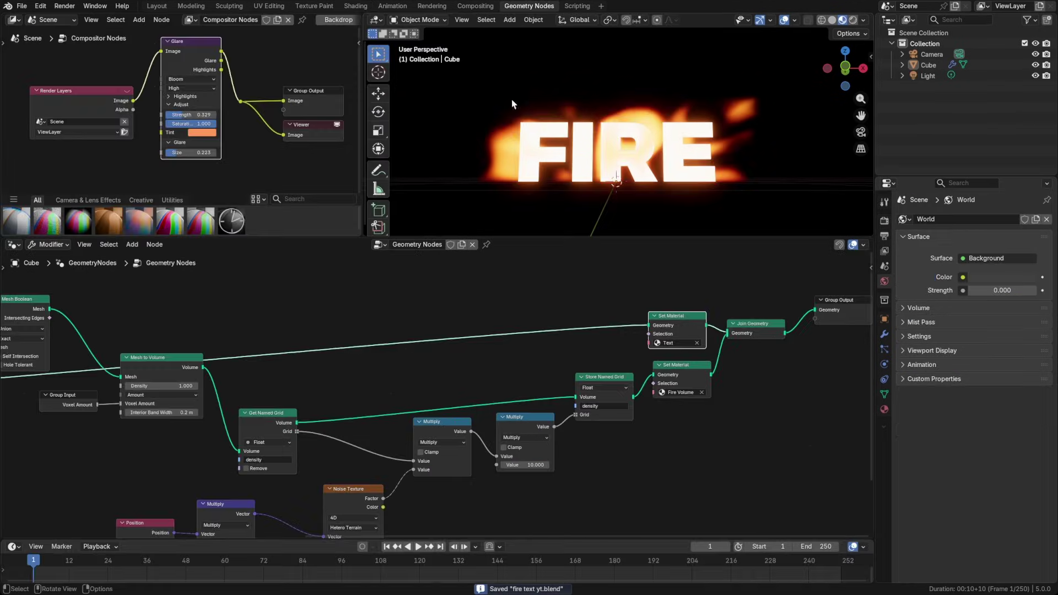
middle_click_drag(397, 349, 515, 288)
middle_click_drag(399, 407, 694, 444)
middle_click_drag(426, 414, 490, 444)
middle_click_drag(384, 363, 460, 377)
mouse_move(471, 354)
left_mouse_down()
mouse_move(532, 355)
mouse_move(457, 355)
left_mouse_up()
Step: Clear the camera's rotation and location, and rotate it 90° about the X axis
key("KP_7")
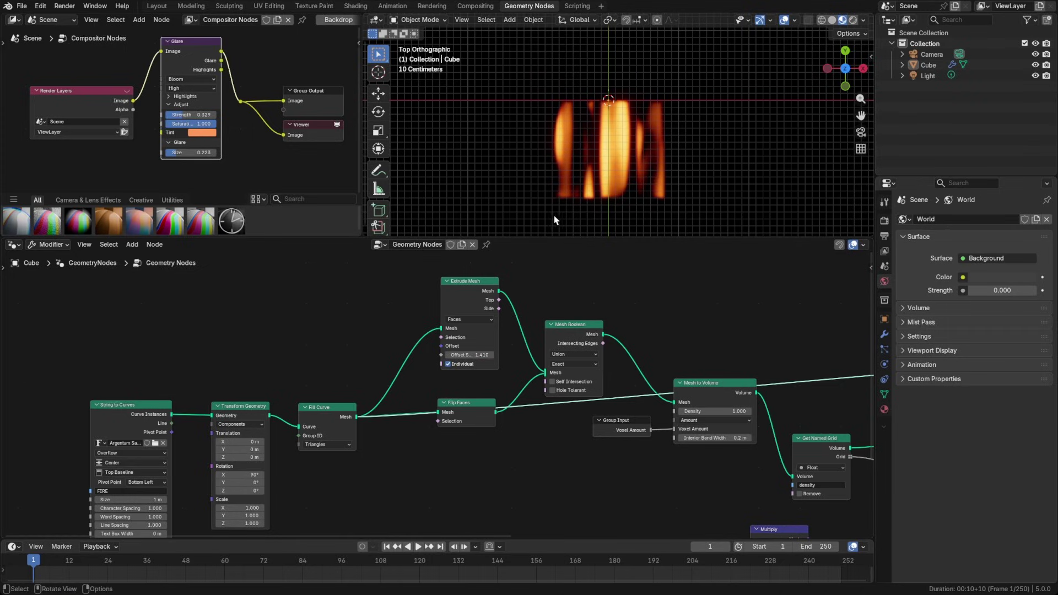
key("KP_1")
key("KP_0")
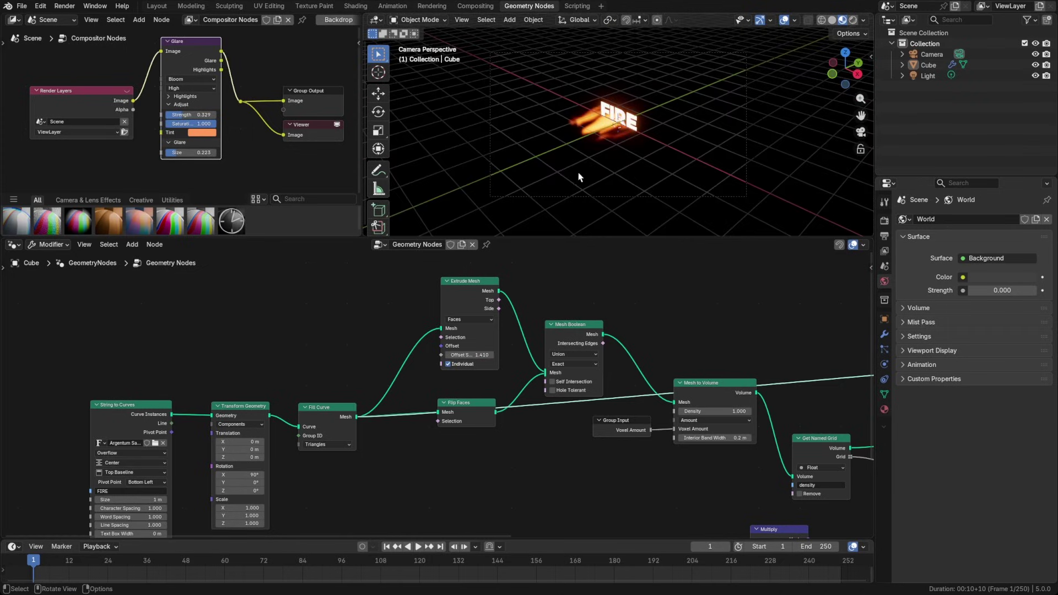
left_click(929, 54)
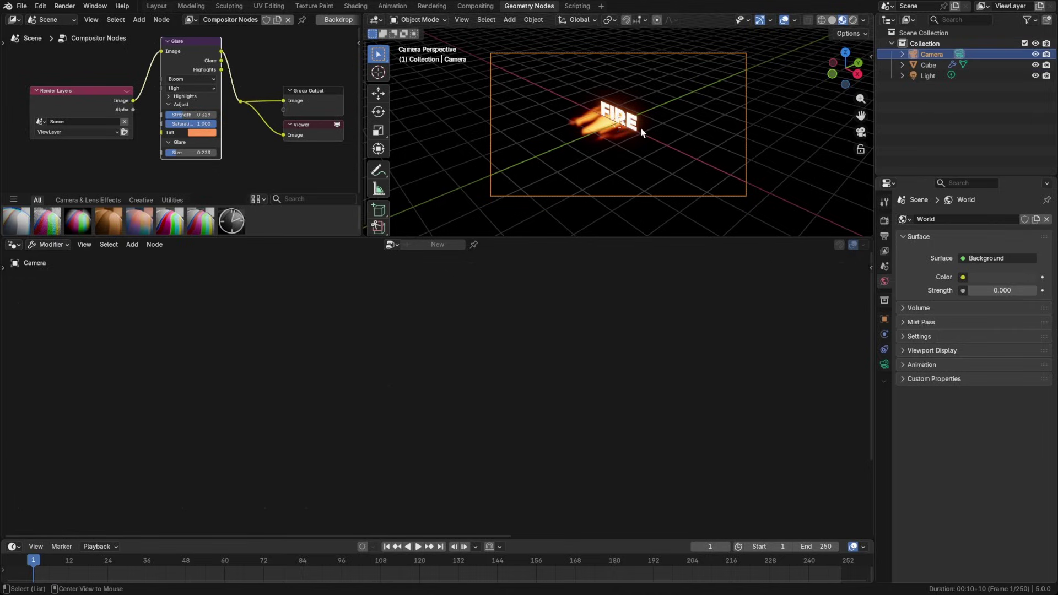
key("alt+r")
key("alt+g")
type("r")
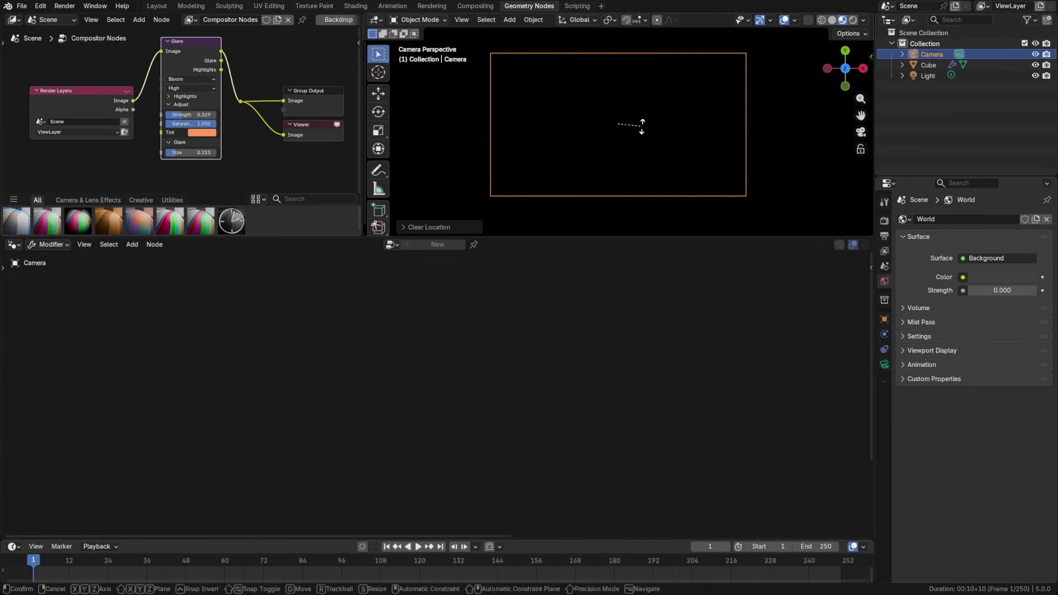
type("x90")
key("Return")
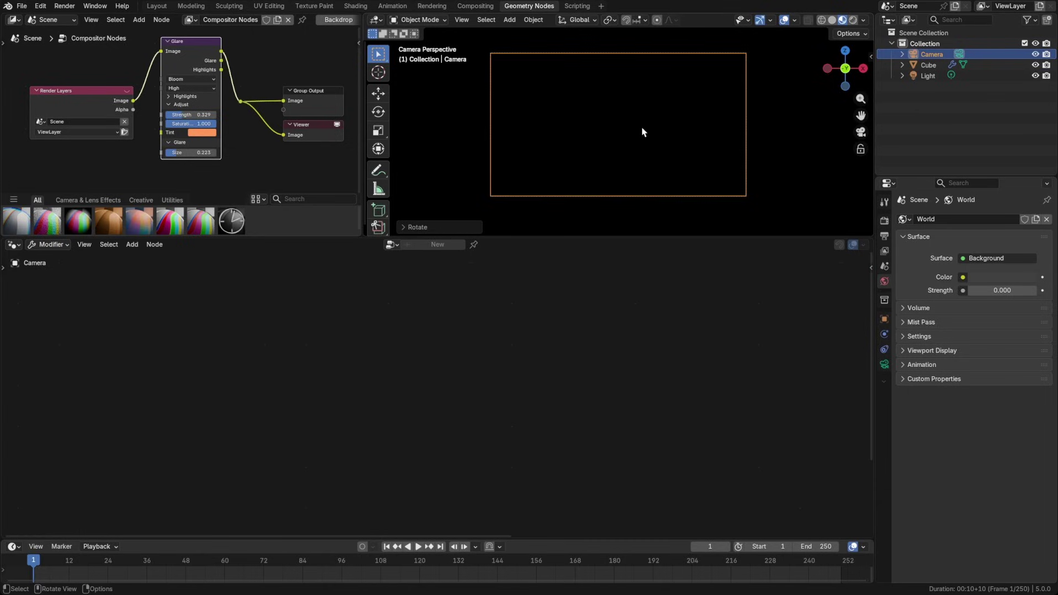
Step: Pull the camera back along its local Z axis and raise it about 0.26 m along global Z to frame the FIRE text
key("g")
key("z")
key("z")
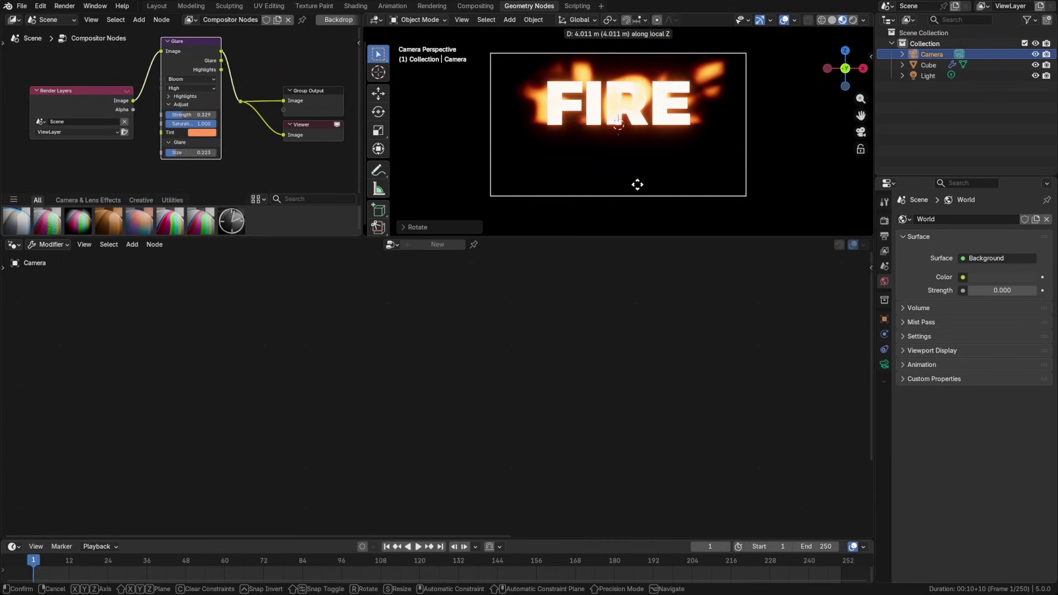
left_click(923, 295)
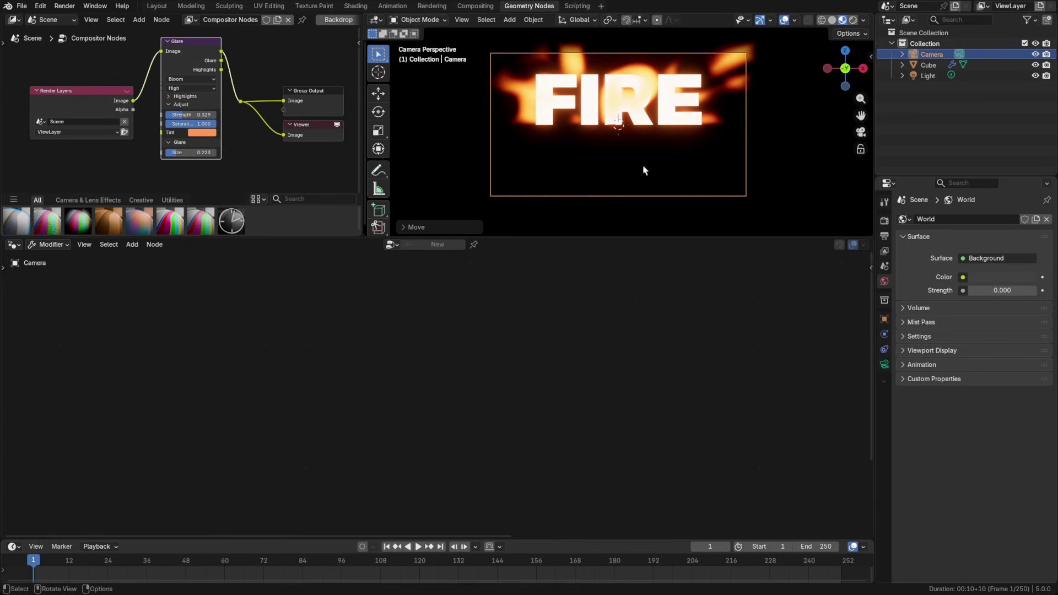
key("g")
key("z")
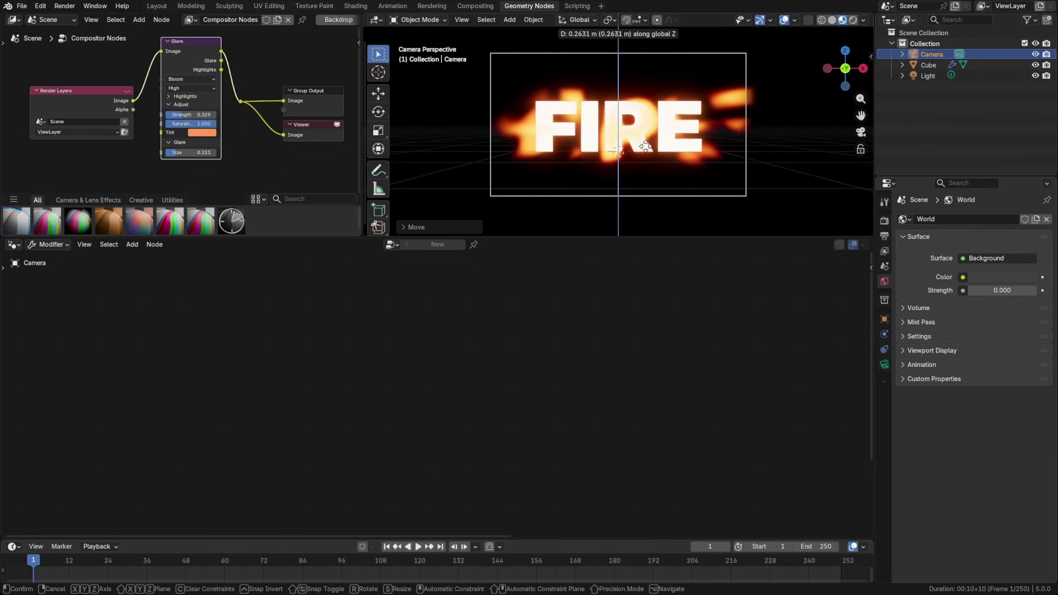
left_click(646, 145)
Step: Pin the cube's Geometry Nodes tree in the node editor, reselect the camera and save the file
left_click(639, 148)
left_click(486, 246)
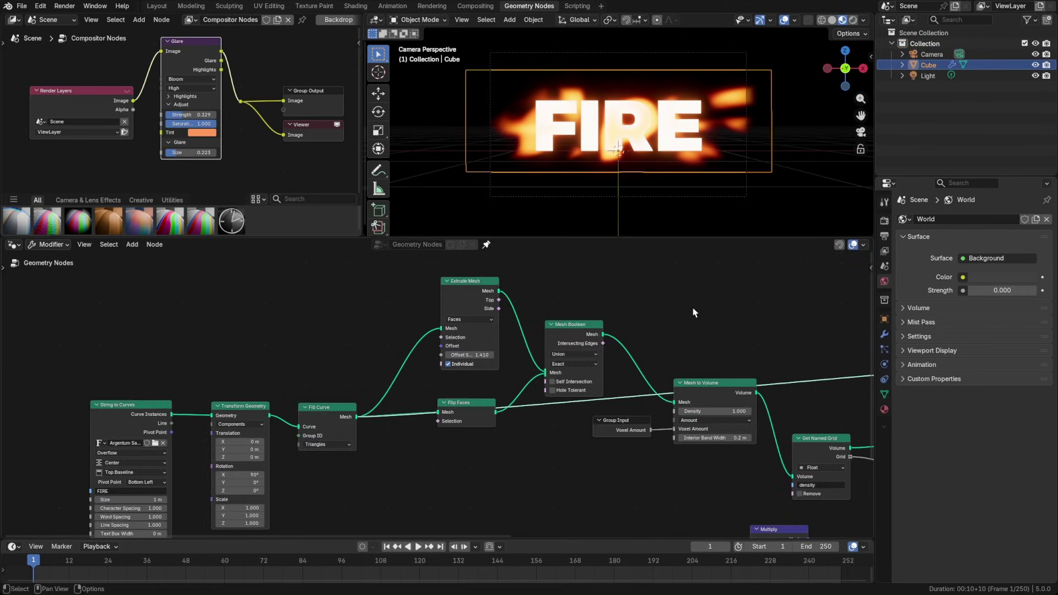
left_click(658, 196)
key("ctrl+s")
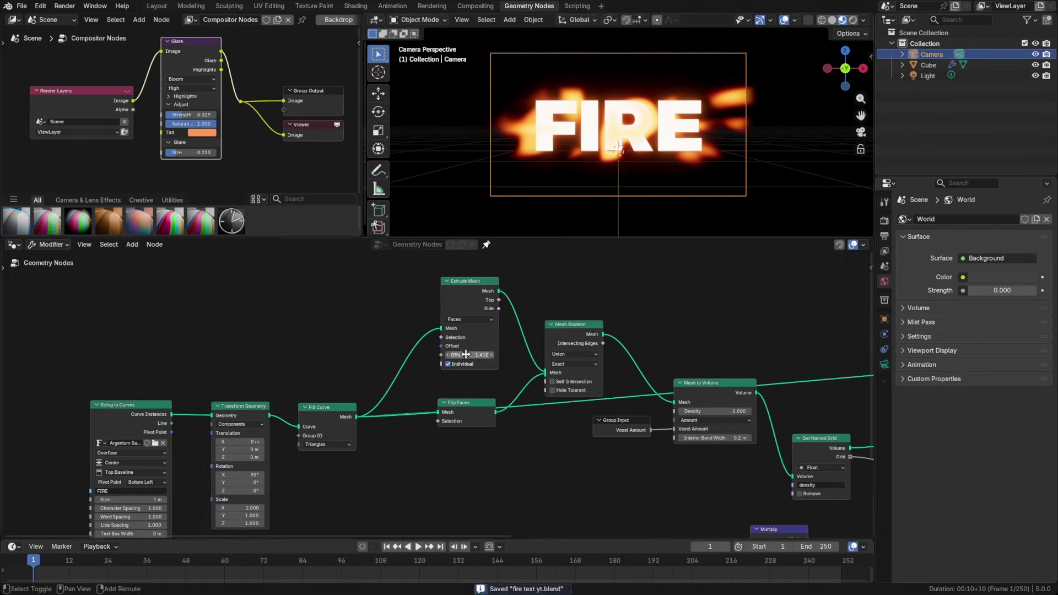
Step: Expose the Extrude Mesh node's Offset Scale as a group input through a separate Group Input node
left_click_drag(468, 355, 376, 351)
type("group")
key("Return")
left_click(370, 342)
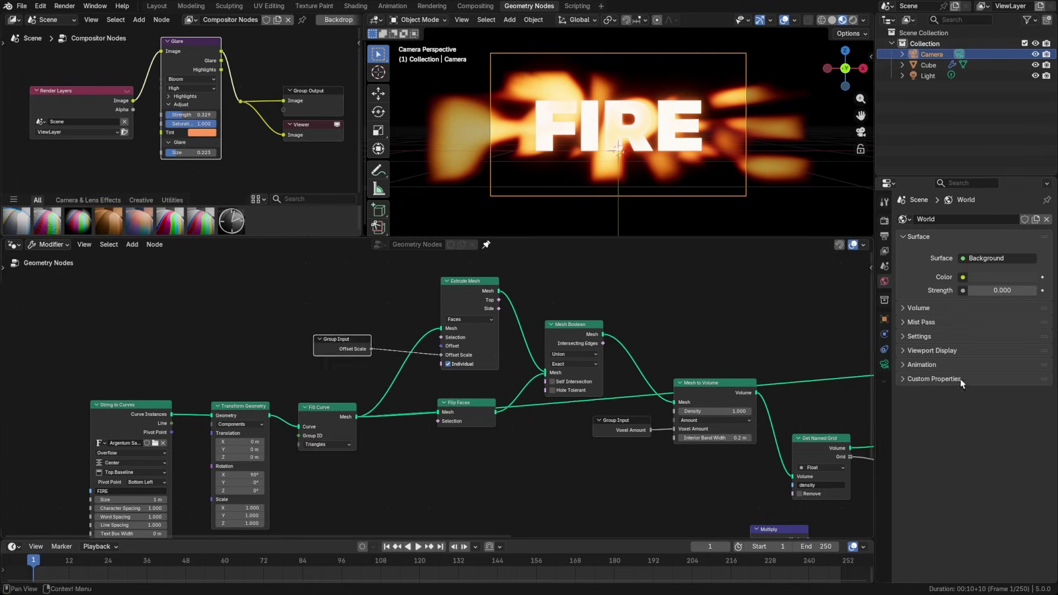
Step: Set Offset Scale to 2.024 in the cube's Geometry Nodes modifier and save the file
left_click(677, 130)
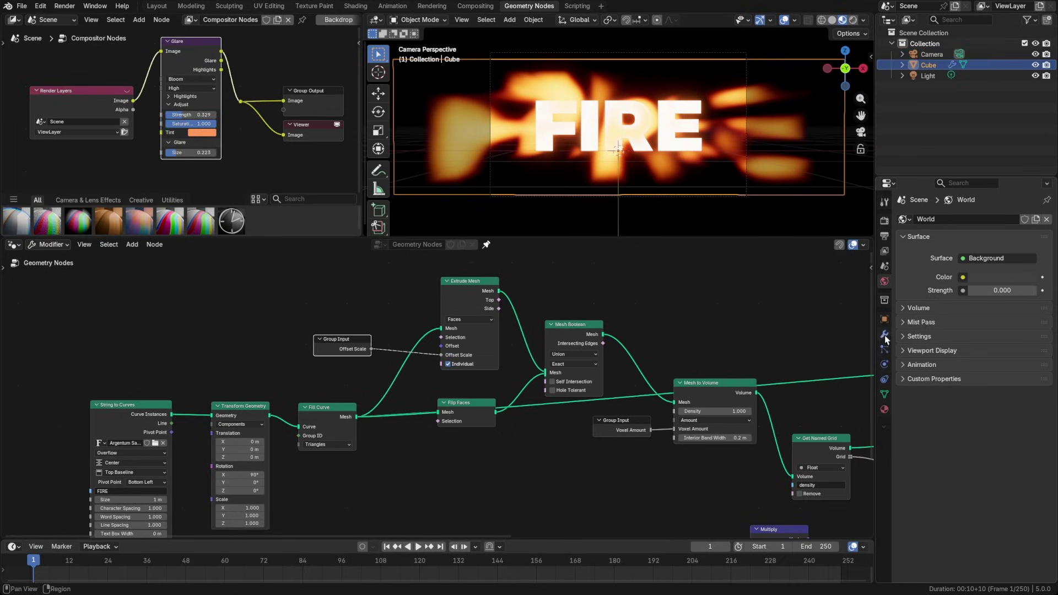
left_click(884, 334)
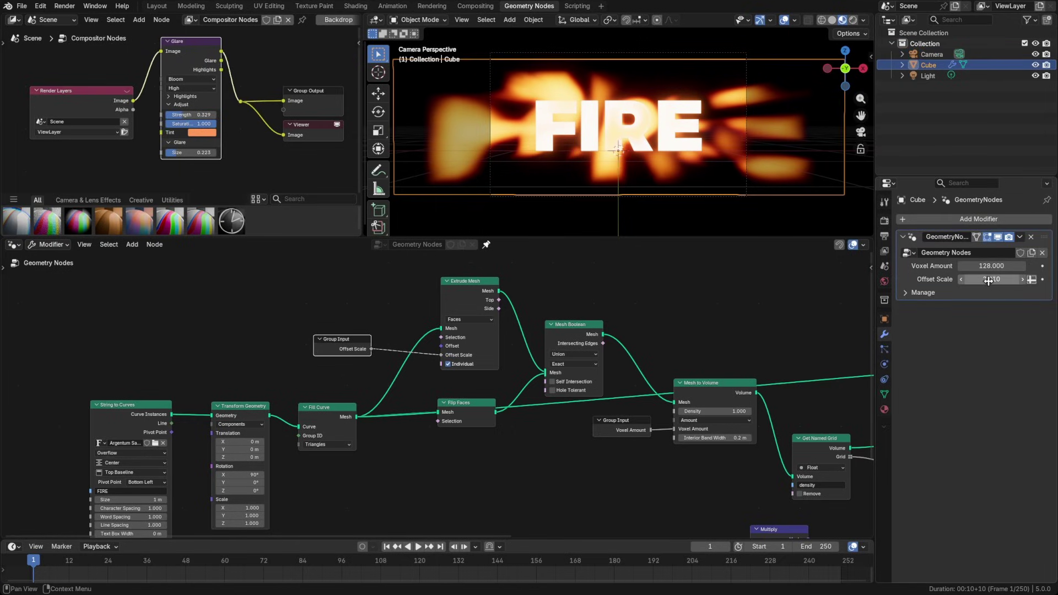
left_click_drag(978, 277, 982, 277)
key("ctrl+s")
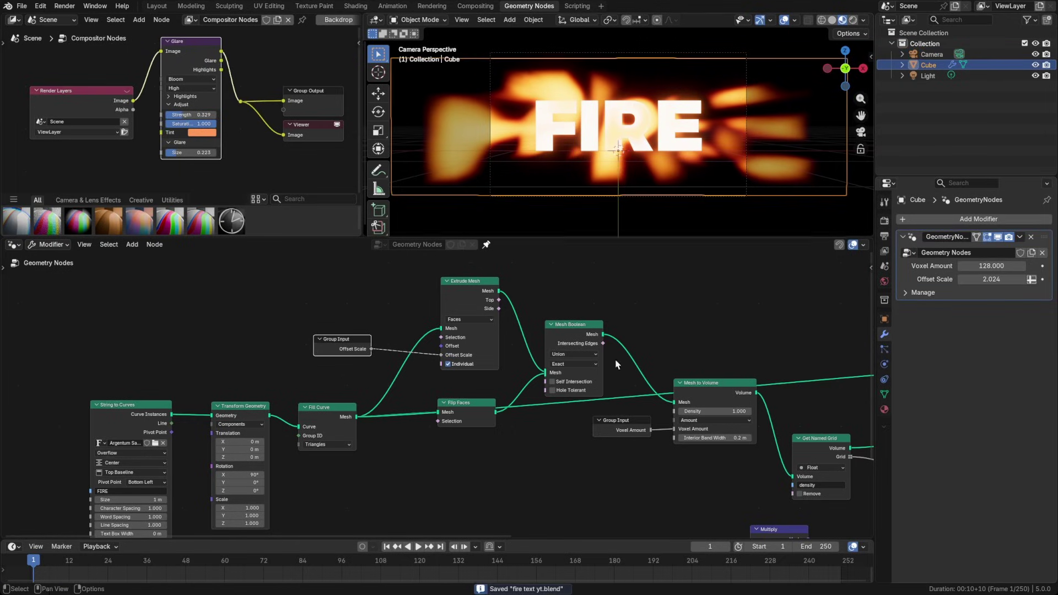
Step: Reposition the Position and vector Multiply nodes beside the Noise Texture
middle_click_drag(546, 423, 546, 316)
middle_click_drag(770, 427, 529, 407)
left_click_drag(441, 405, 574, 478)
key("g")
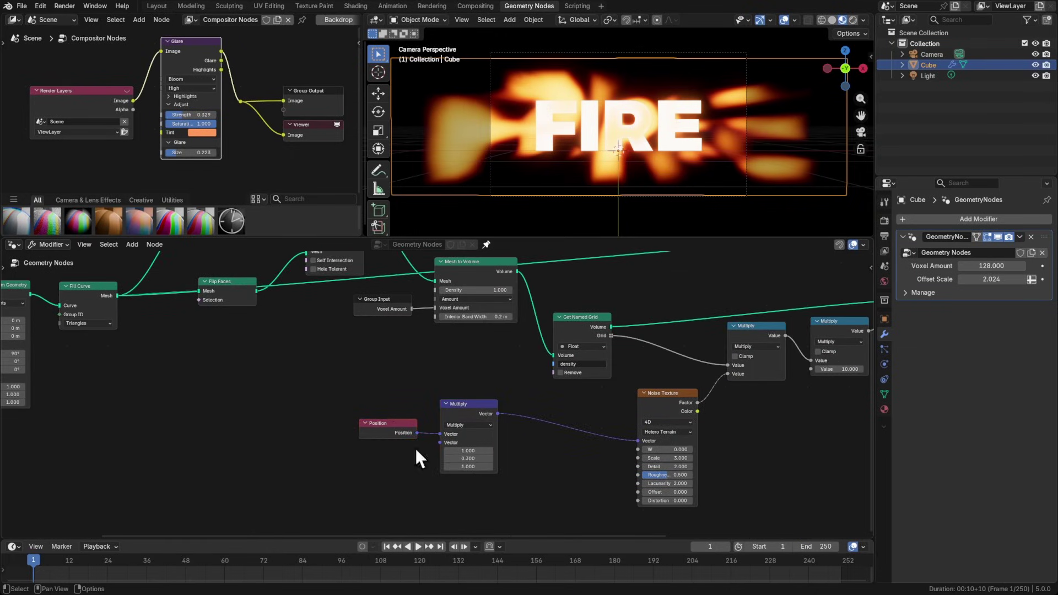
left_click(528, 478)
Step: Try different values for the Noise Texture's W and the vector Multiply node's Y component
left_click_drag(666, 449, 805, 449)
key("Escape")
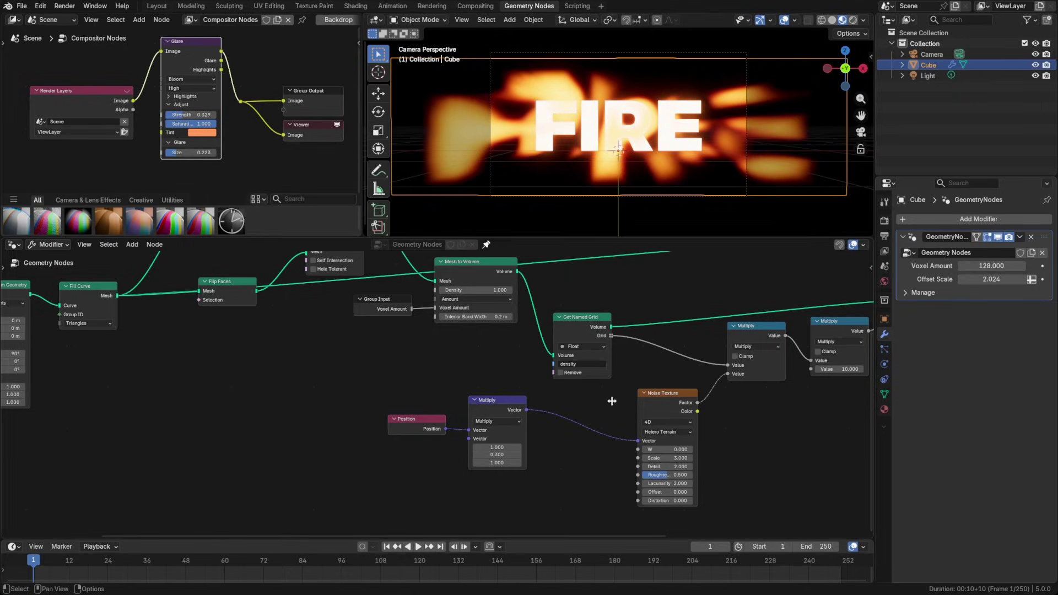
left_click_drag(666, 449, 898, 449)
key("Escape")
left_click_drag(496, 454, 463, 454)
key("Escape")
Step: Duplicate the vector Multiply node, insert the copy before the Noise Texture and set its operation to Add
left_click_drag(449, 340, 581, 432)
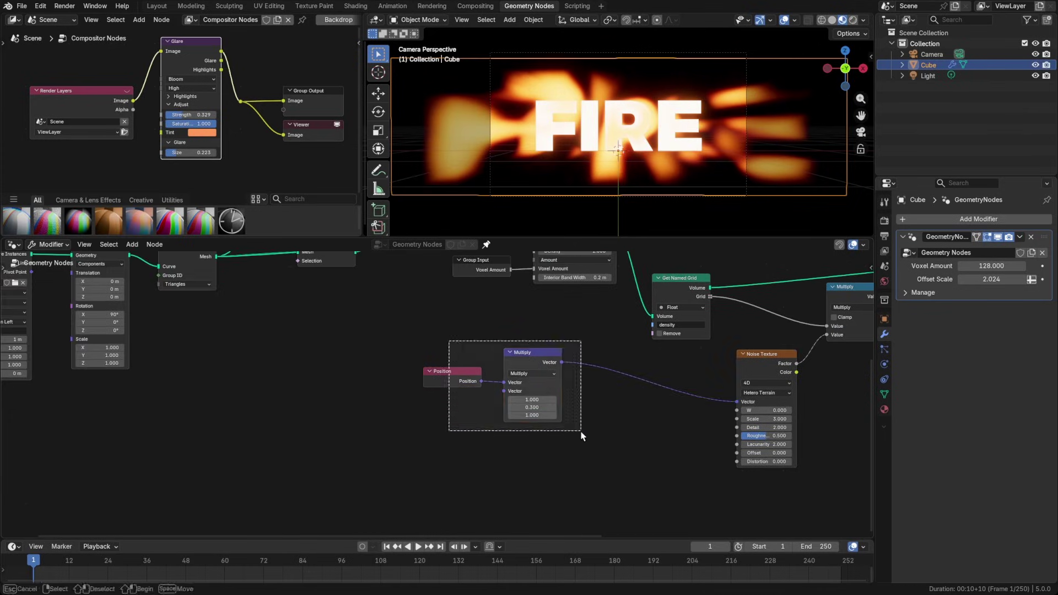
key("g")
left_click(593, 436)
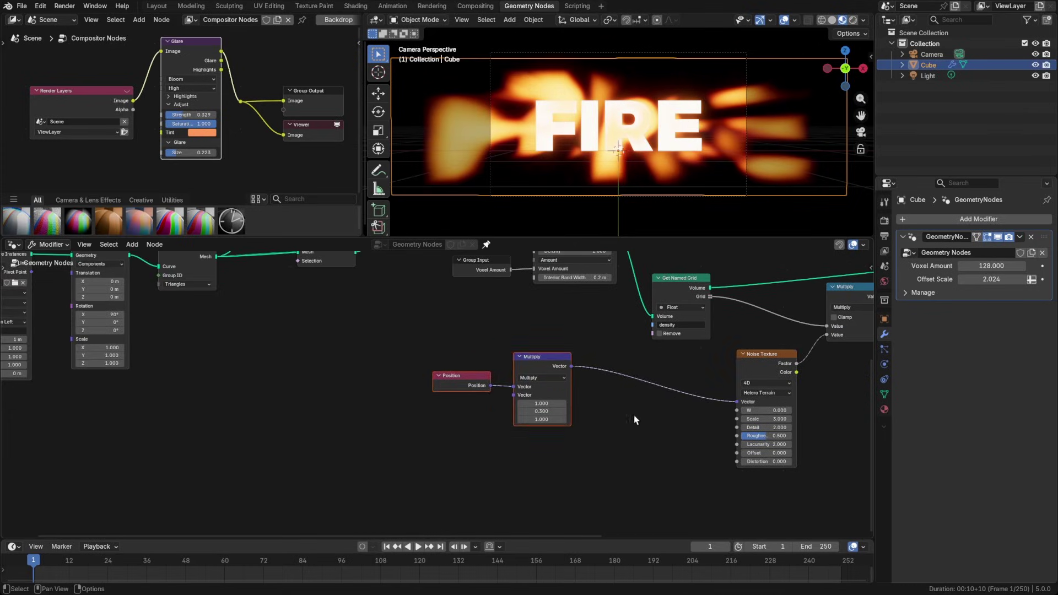
key("shift+d")
left_click(653, 390)
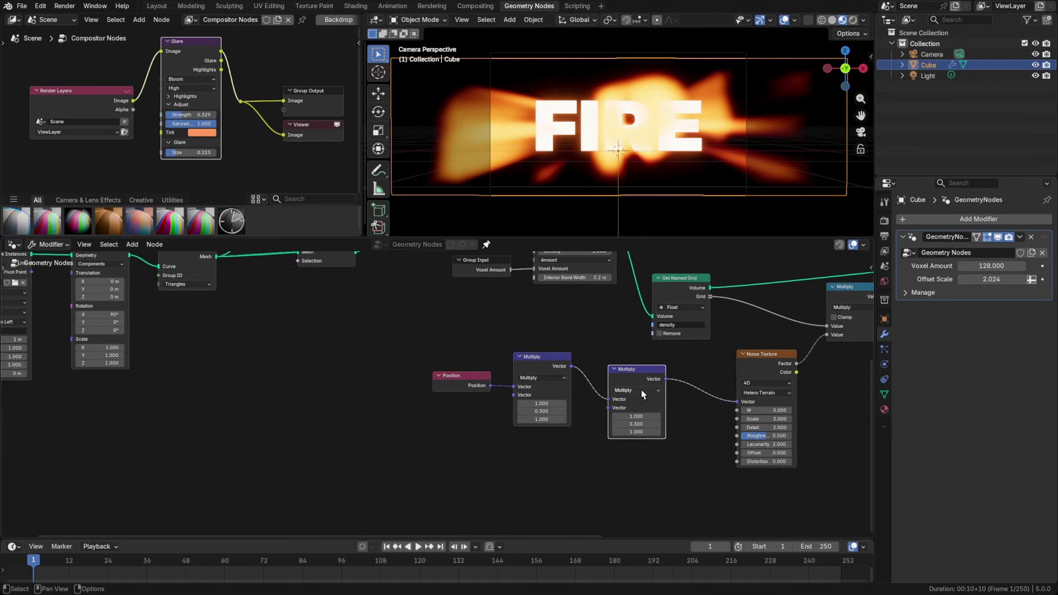
left_click(641, 392)
left_click(632, 412)
left_click_drag(634, 377, 641, 380)
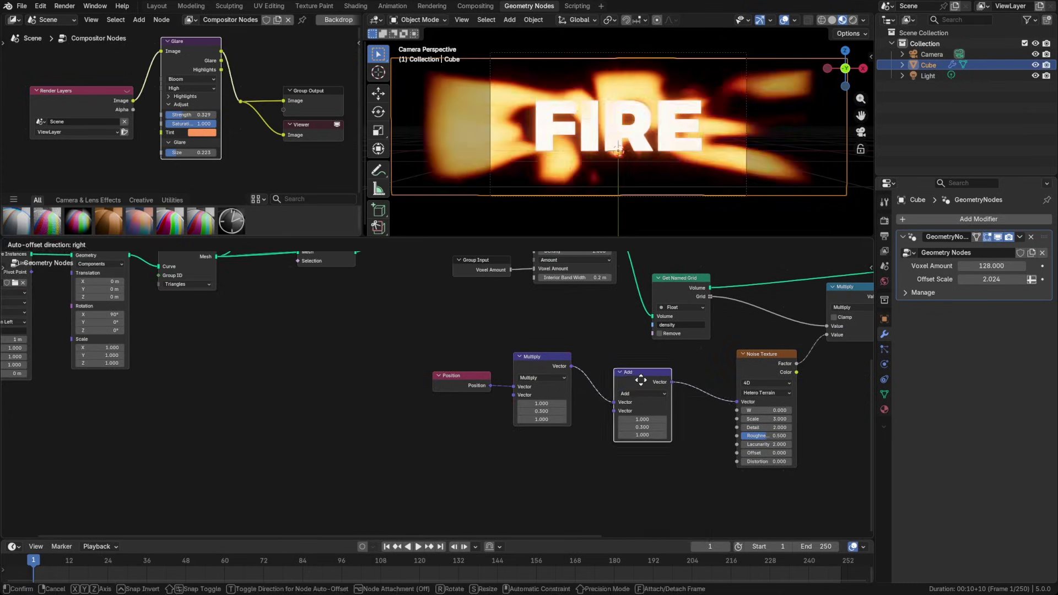
left_click(644, 381)
Step: Set all three components of the Add node's vector to 0 and save the file
left_click_drag(647, 419, 645, 421)
type("0")
key("Return")
key("ctrl+s")
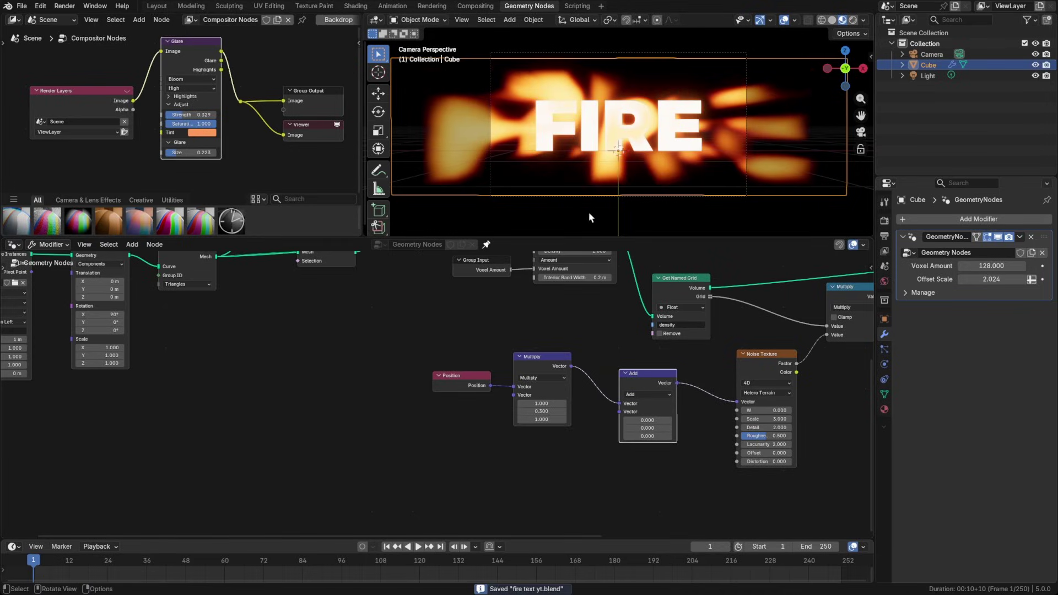
Step: Add a Scene Time node below the Position node and copy the timeline's End frame as a new driver
left_click(553, 502)
middle_click_drag(571, 523, 606, 456)
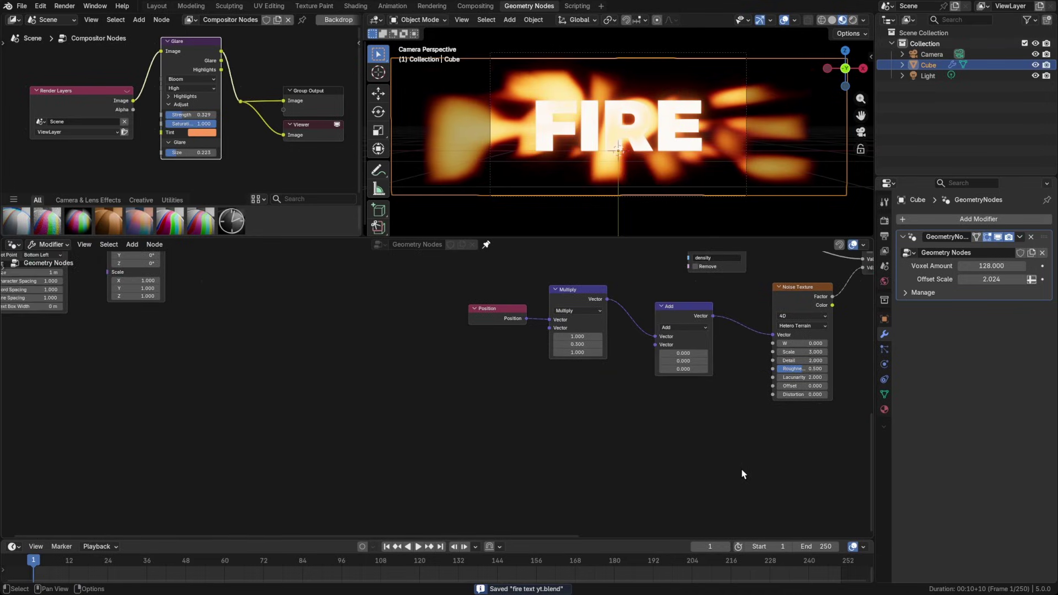
left_click(448, 417)
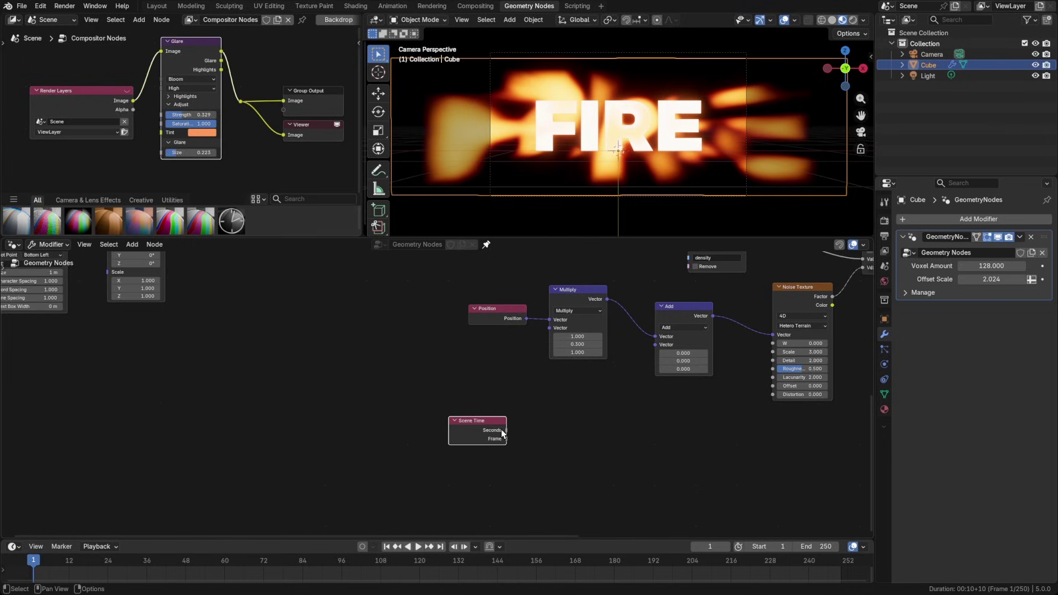
left_click_drag(502, 433, 466, 425)
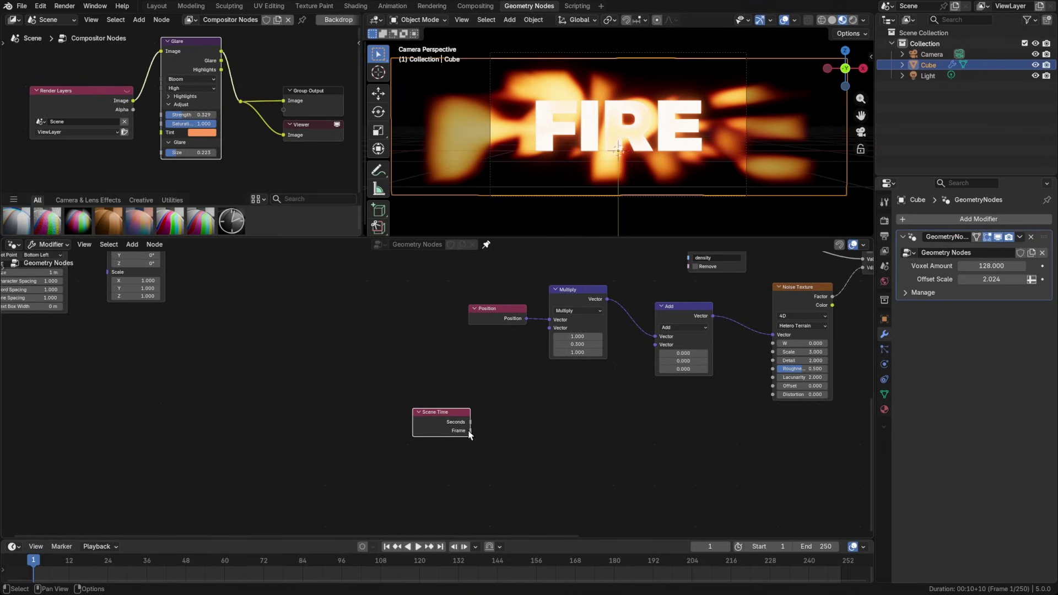
right_click(814, 546)
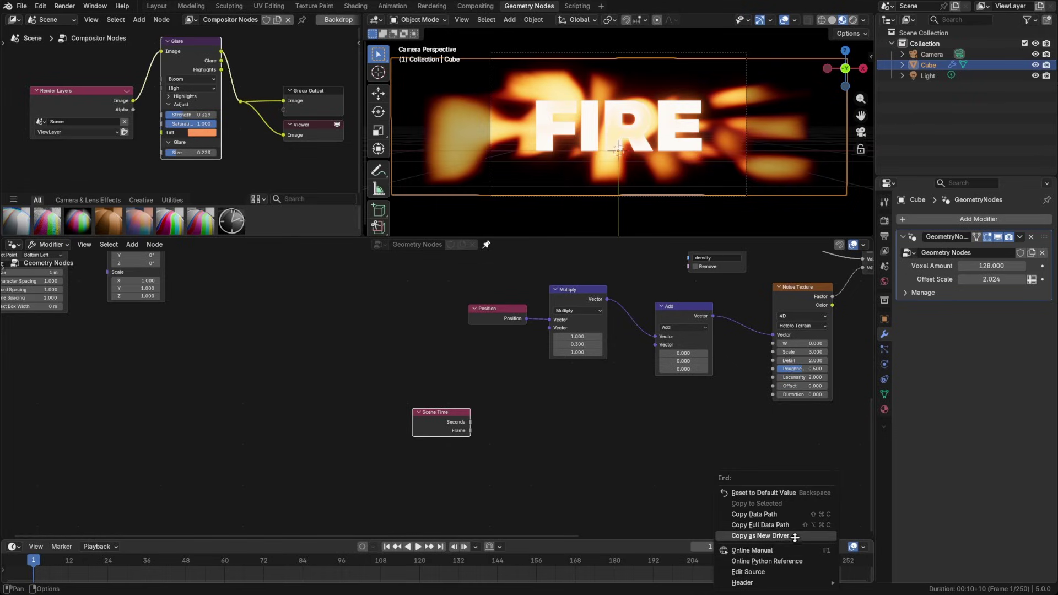
left_click(793, 536)
Step: Connect Scene Time's Frame output to a Math node set to Divide, and paste the copied driver into its second value
left_click_drag(466, 433, 505, 428)
type("math")
key("Return")
left_click(501, 413)
left_click(513, 429)
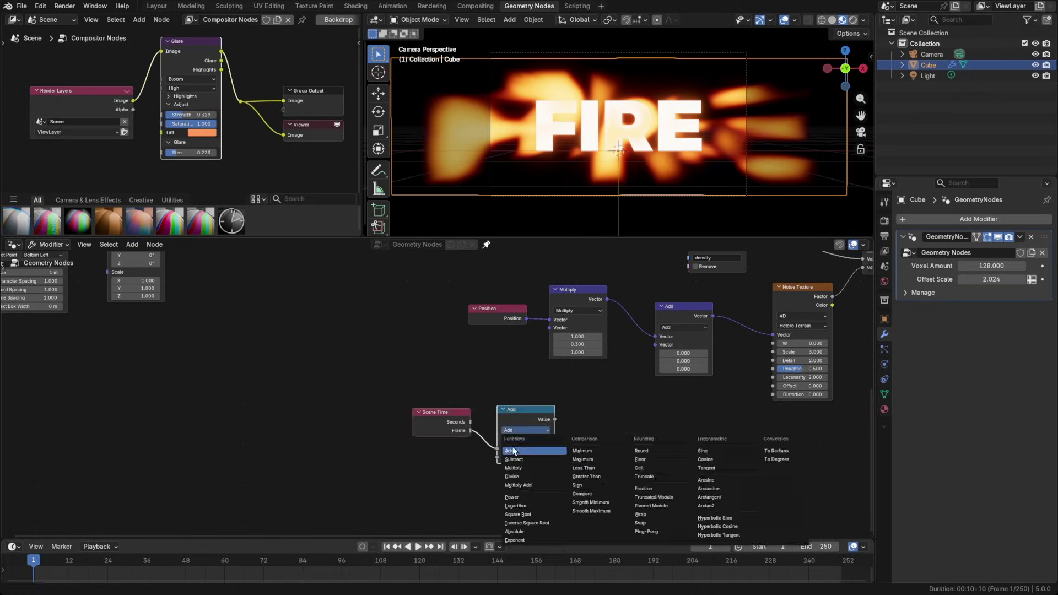
left_click(512, 477)
right_click(521, 459)
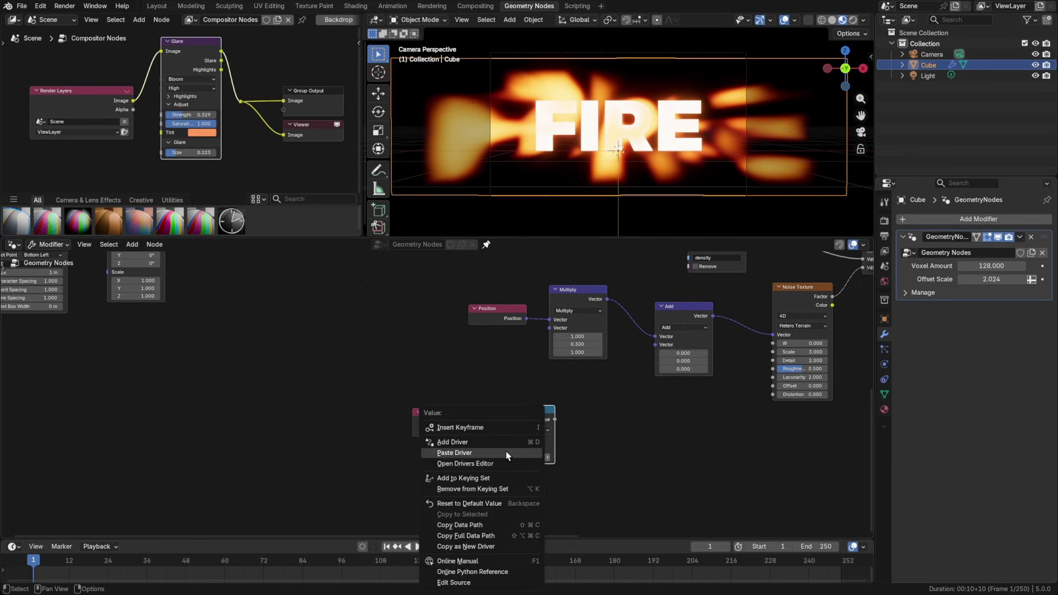
left_click(508, 453)
Step: Rearrange the Scene Time and Divide nodes to make room for more nodes, and save the file
left_click_drag(458, 420, 446, 421)
left_click_drag(526, 413, 505, 416)
left_click_drag(423, 397, 535, 459)
key("g")
left_click(509, 457)
left_click(513, 446)
key("ctrl+s")
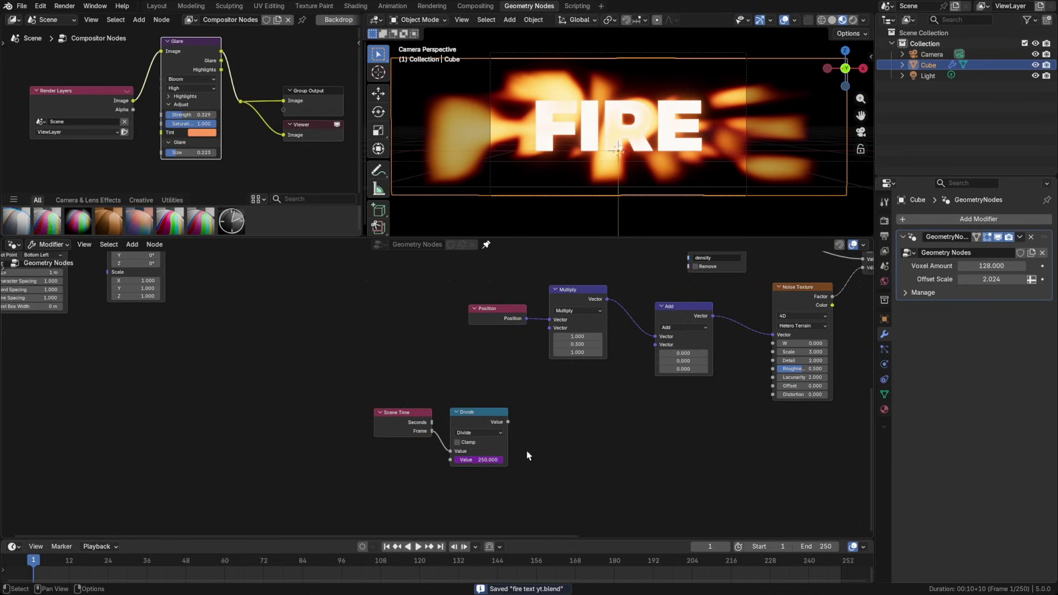
Step: Feed the Divide result into a new Math node set to Multiply with a value of 10, and align the nodes
left_click_drag(507, 420, 570, 421)
type("math")
key("Return")
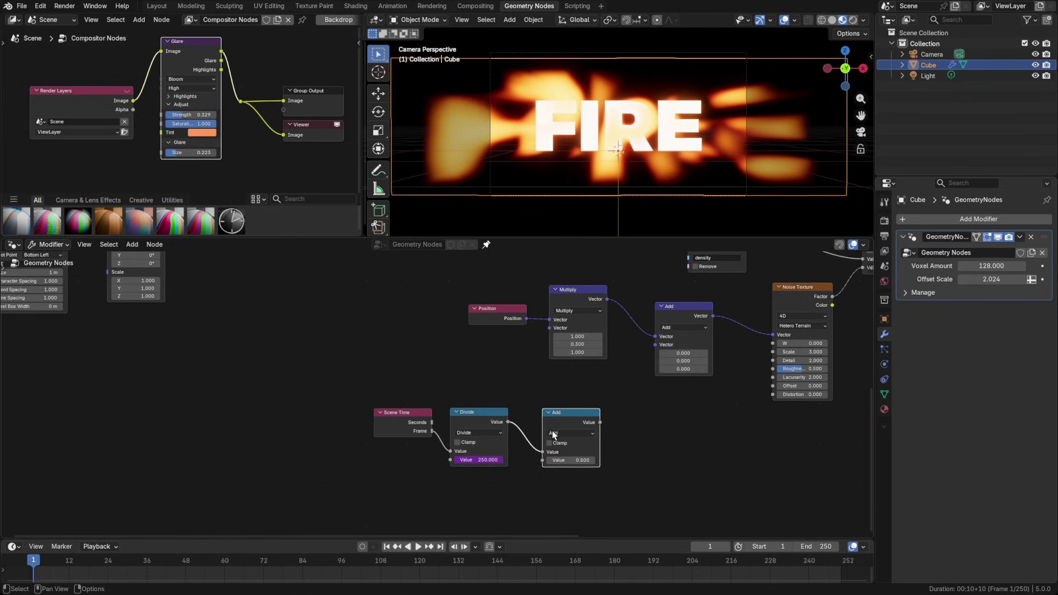
left_click(570, 459)
type("10")
key("Return")
left_click_drag(383, 397, 413, 415)
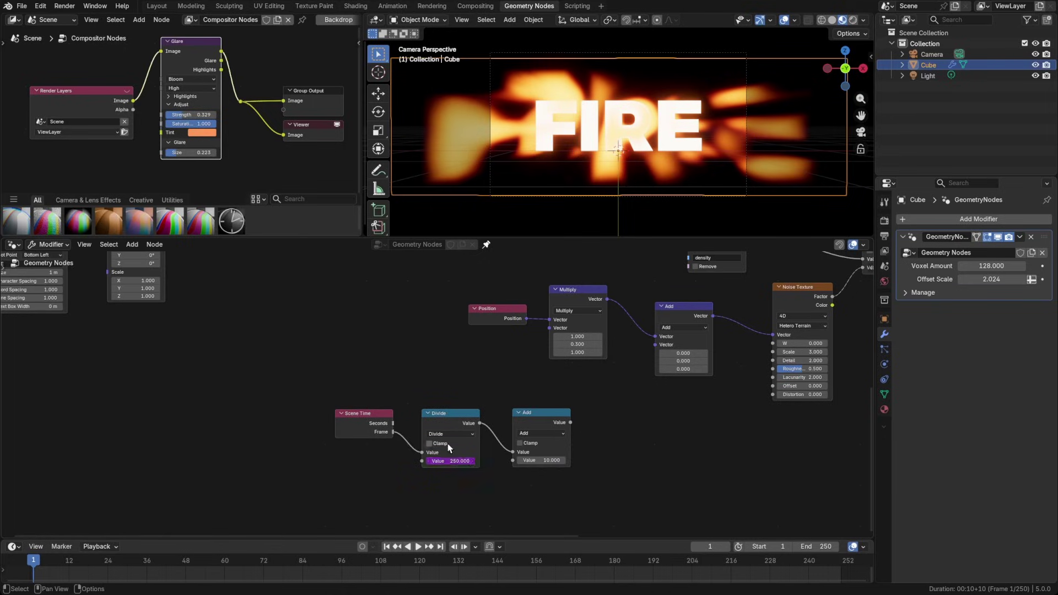
left_click(538, 432)
left_click(554, 455)
scroll(462, 461, "up", 2)
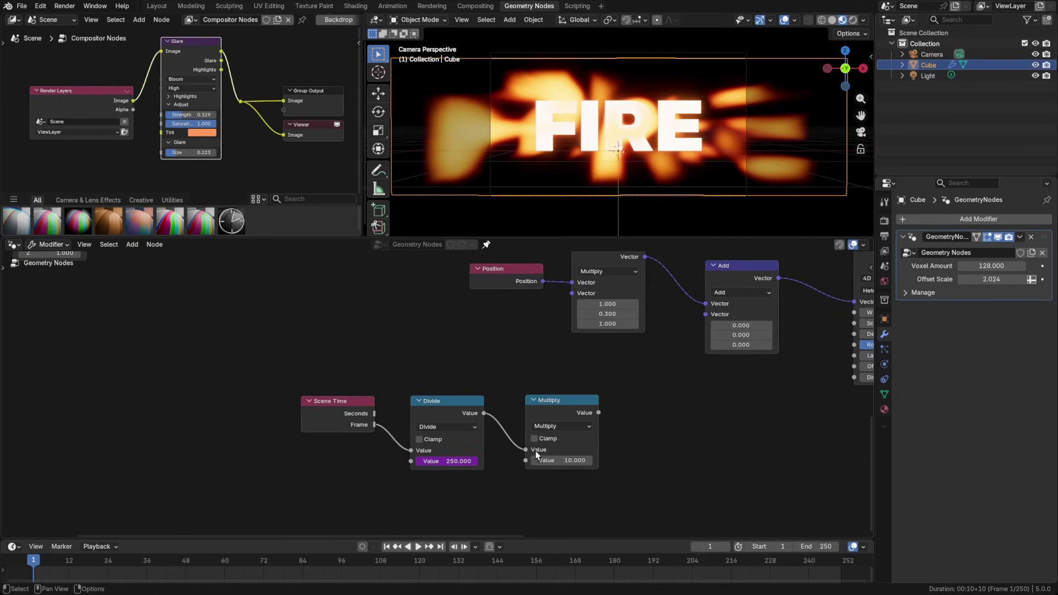
left_click_drag(567, 409, 556, 411)
Step: Connect the Multiply result to a Combine XYZ node's Y input and its vector to the Add node's second vector
middle_click_drag(626, 385, 561, 402)
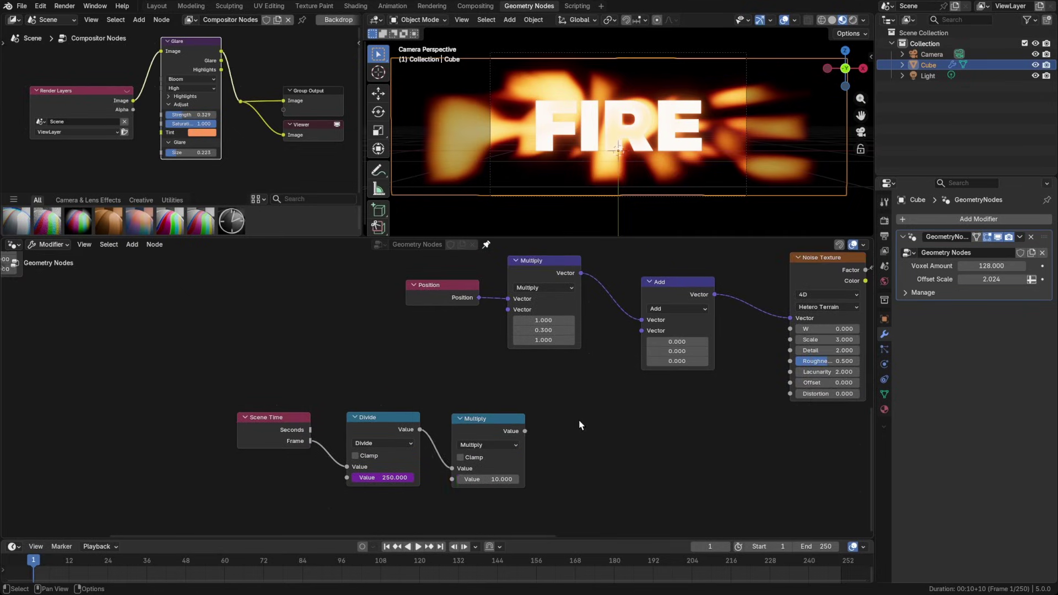
left_click_drag(525, 431, 544, 449)
type("omb")
key("Return")
left_click_drag(617, 425, 646, 346)
Step: Play the animation to check the moving flames through the camera, and save the file
key("space")
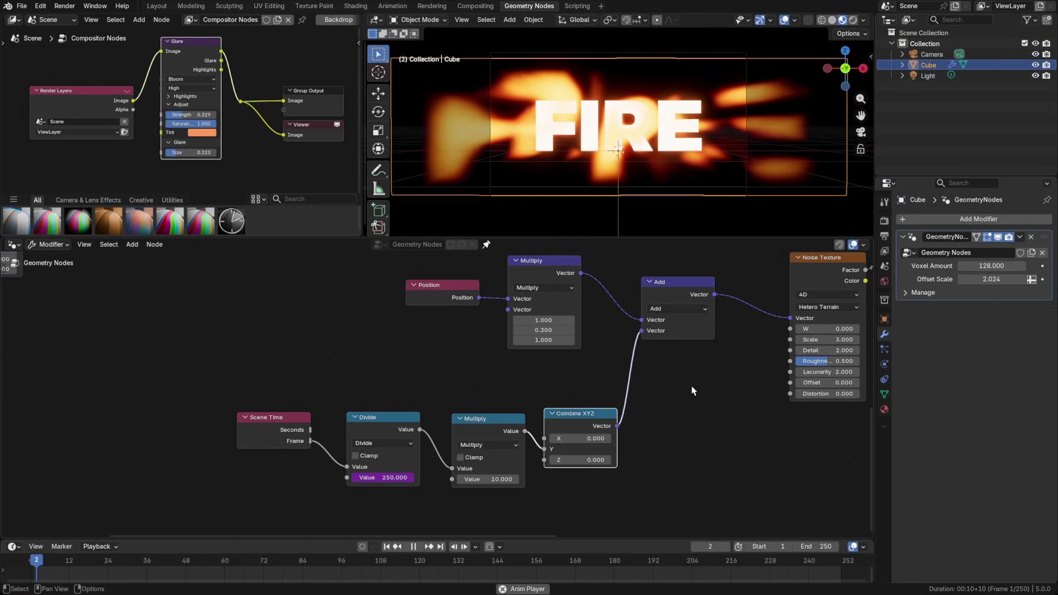
key("ctrl+s")
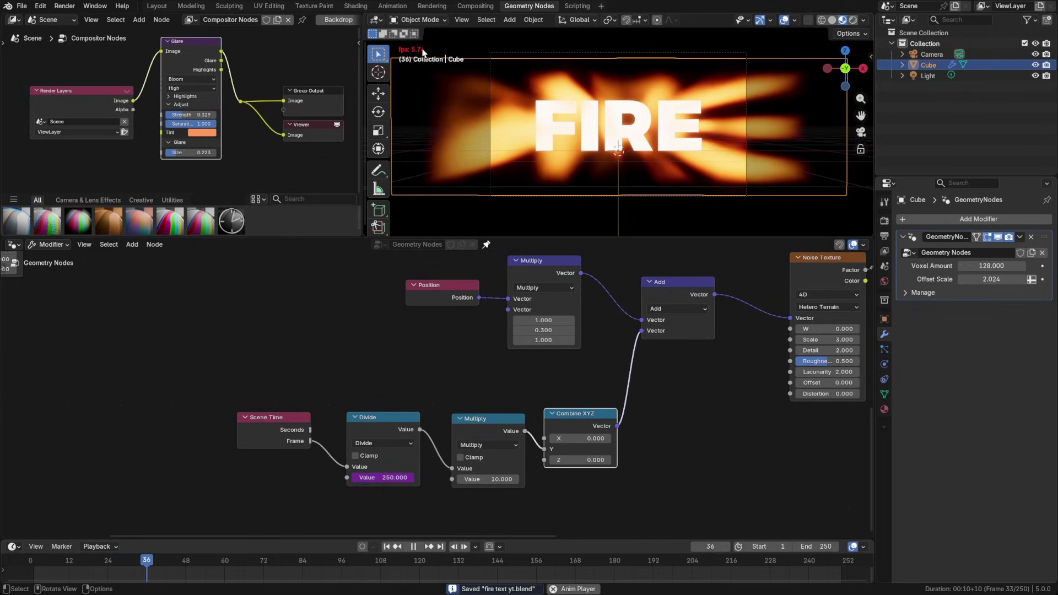
left_click(883, 220)
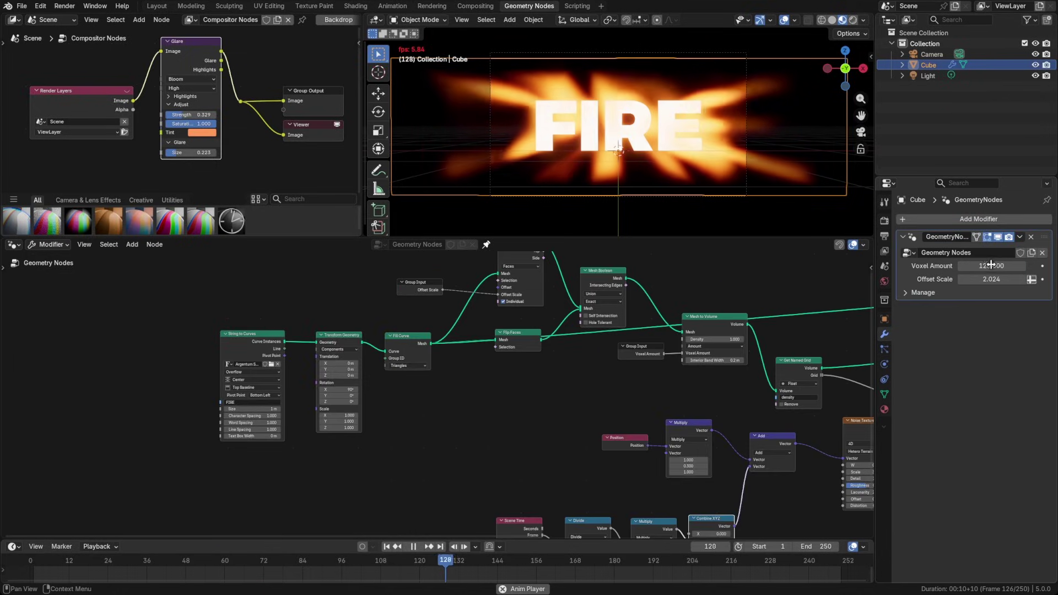
Step: Set the Geometry Nodes modifier's Voxel Amount to 32
left_click_drag(990, 265, 990, 266)
left_click(990, 266)
type("32")
key("Return")
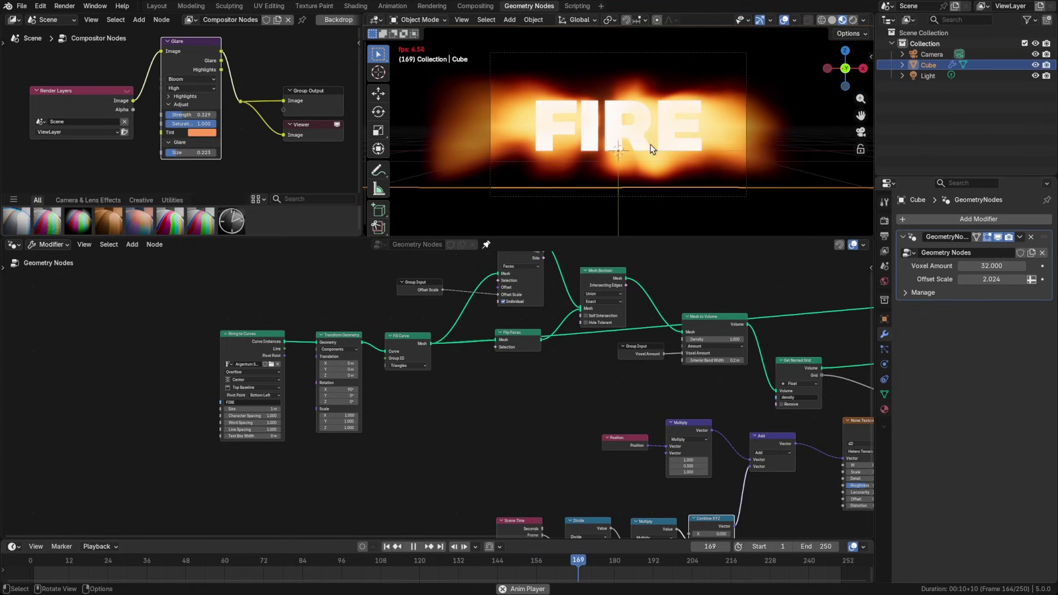
Step: Set the modifier's Voxel Amount to 64, save the file and play the animation
left_click(985, 265)
type("6")
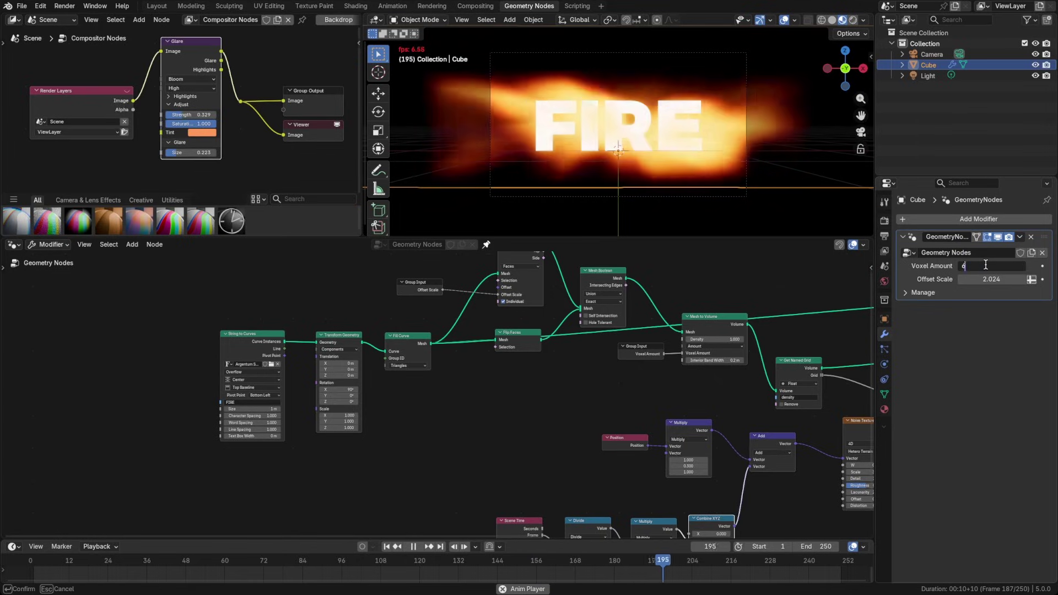
type("4")
key("Return")
key("ctrl+s")
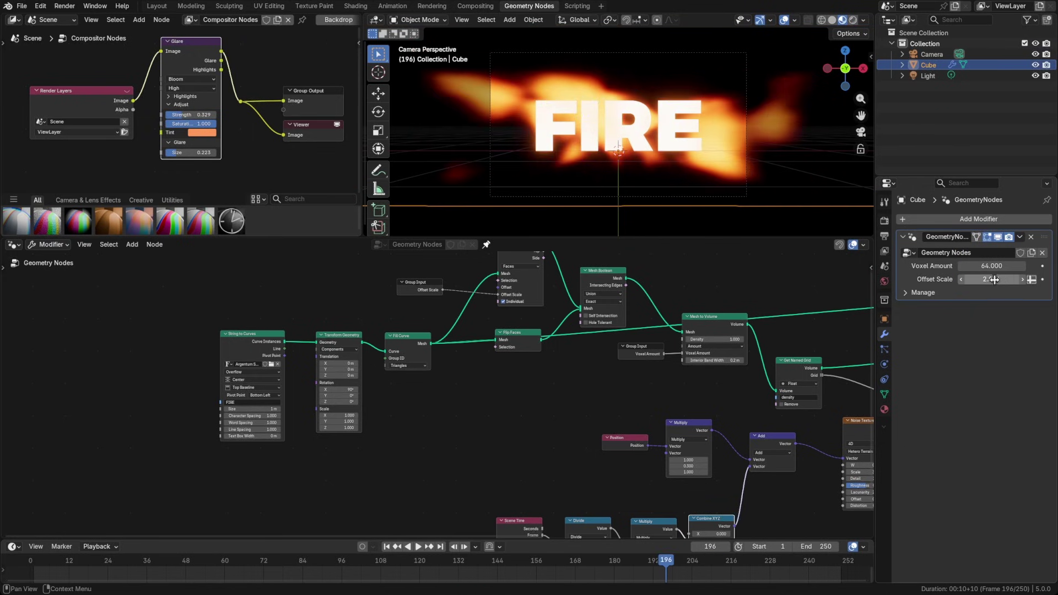
key("space")
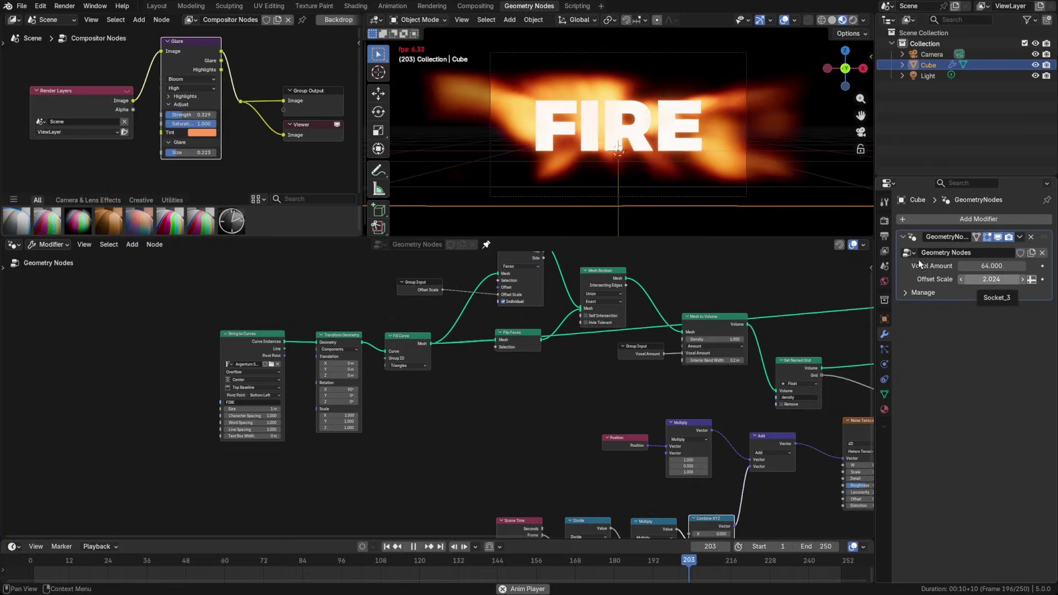
Step: Try the coarser volume resolutions 1:8 and 1:16 in the EEVEE render settings, and save the file
left_click(884, 220)
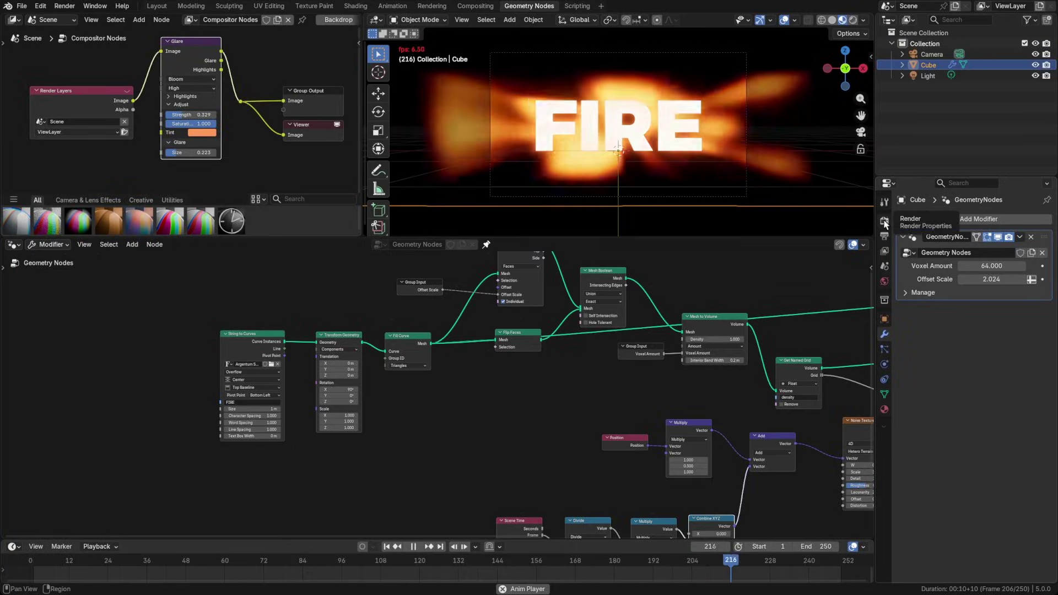
left_click(919, 394)
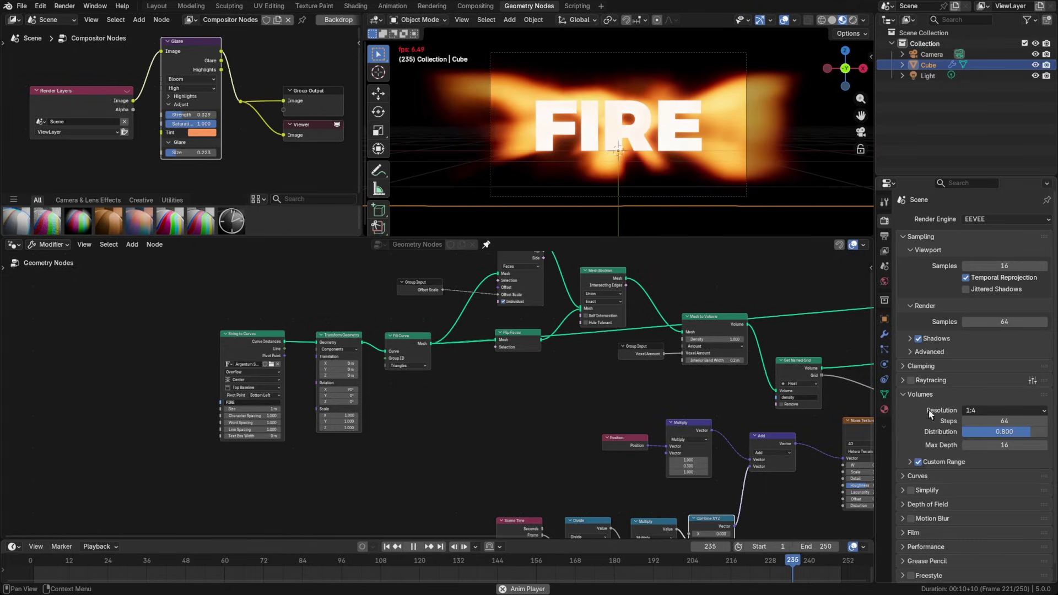
left_click(976, 410)
left_click(983, 458)
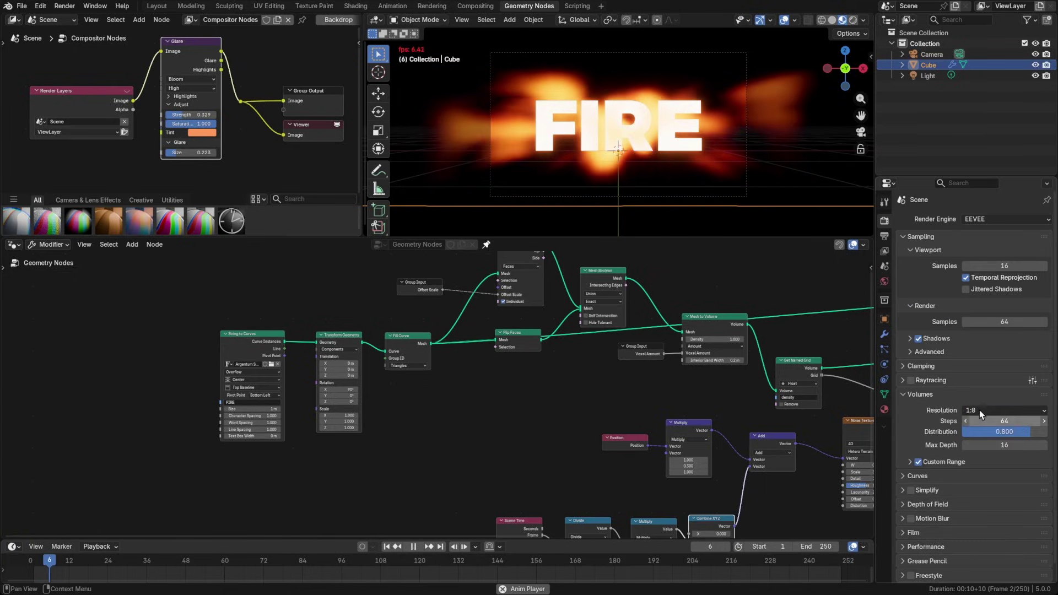
left_click(978, 412)
left_click(979, 468)
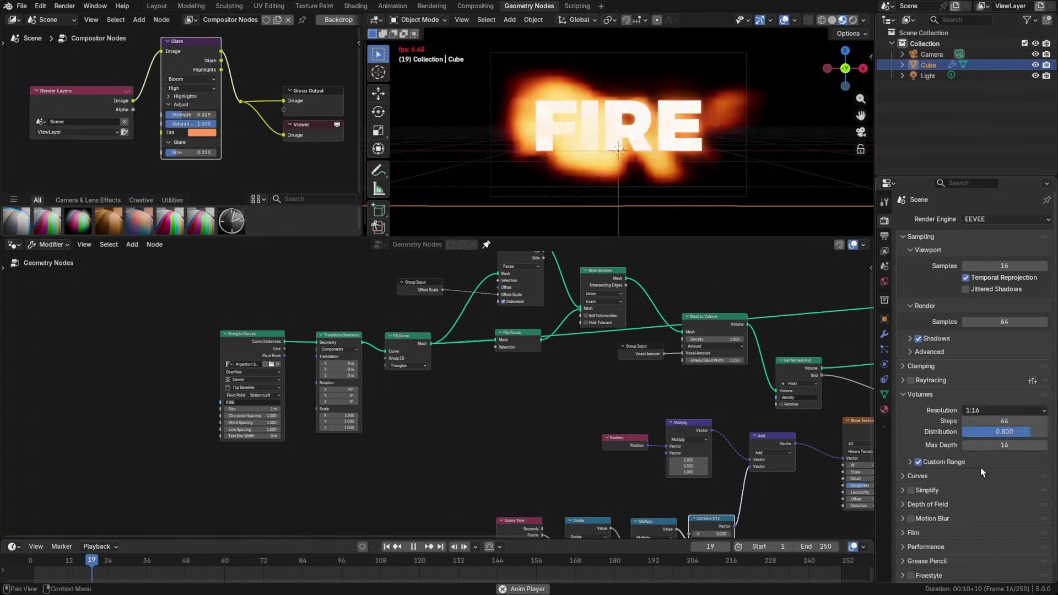
key("ctrl+s")
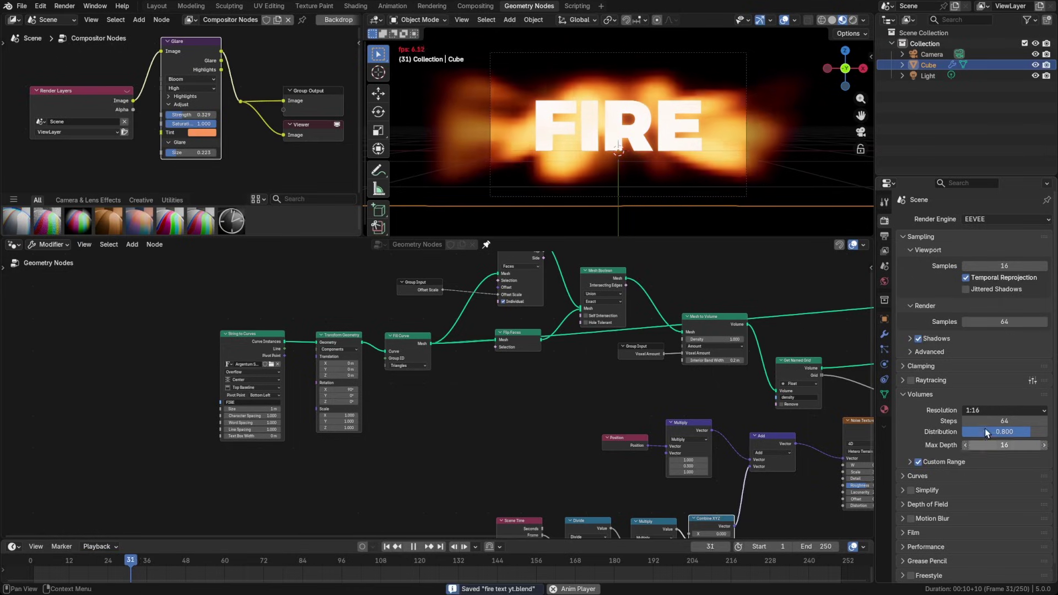
Step: Set the EEVEE volume resolution to 1:2
left_click(986, 411)
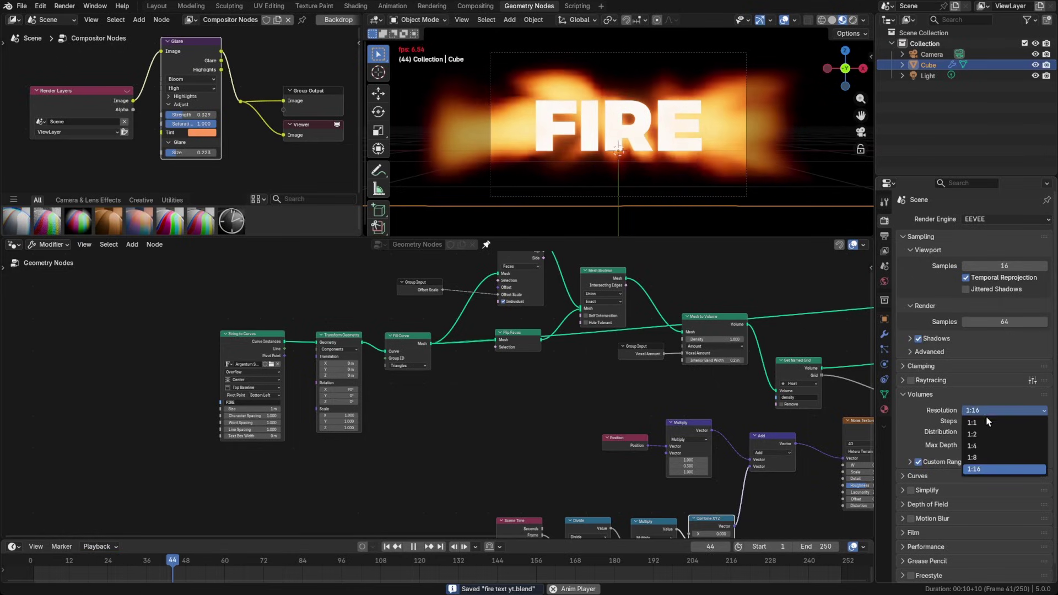
left_click(985, 438)
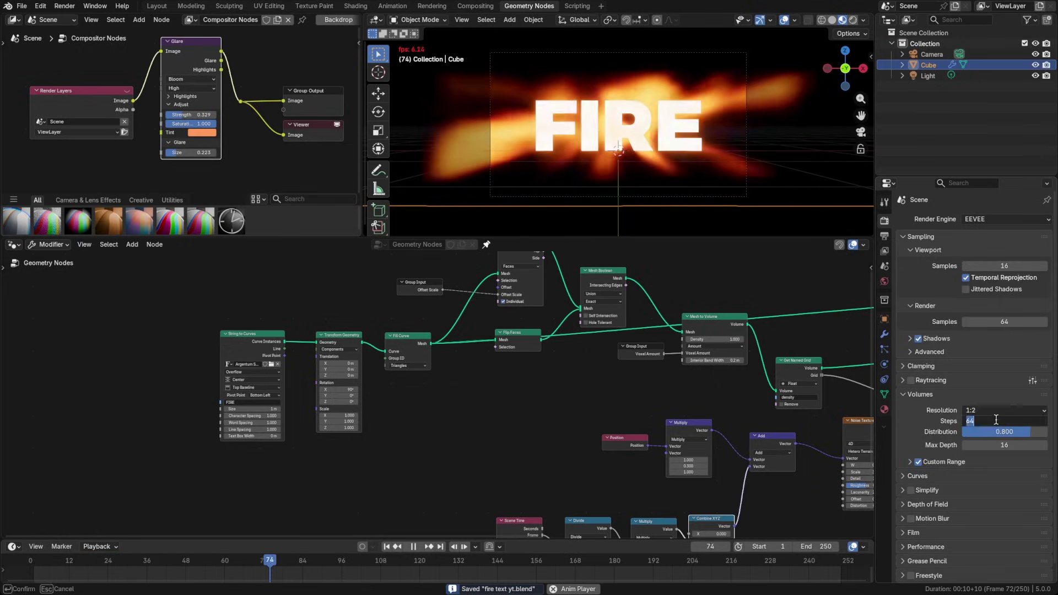
key("Escape")
key("Escape")
key("space")
Step: Turn on the Timings overlay in the geometry node editor and bring the Group Output node into view
middle_click_drag(803, 423, 504, 428)
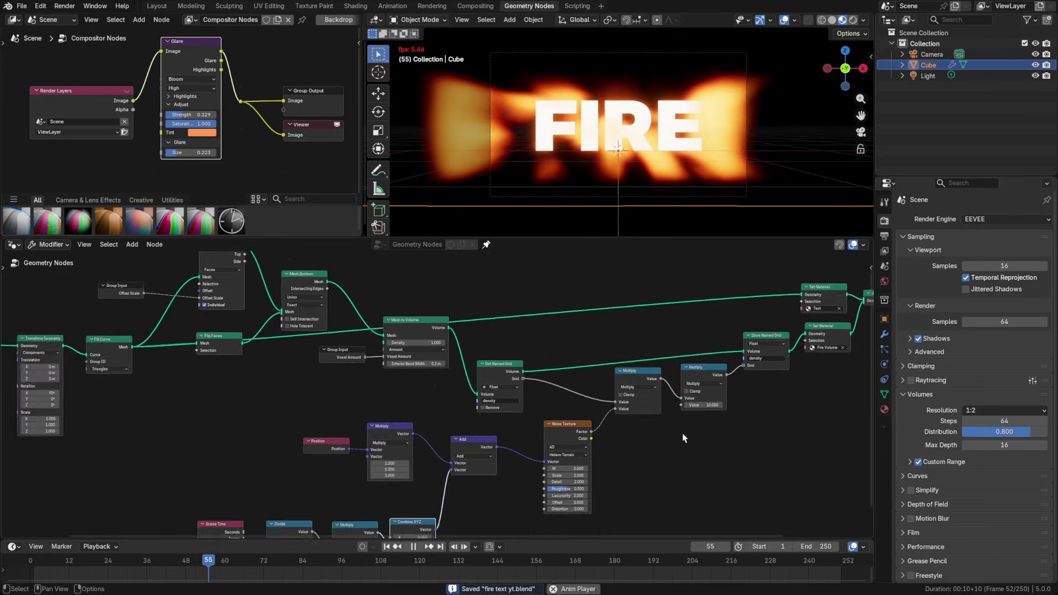
scroll(734, 432, "up", 2)
middle_click_drag(726, 424, 604, 375)
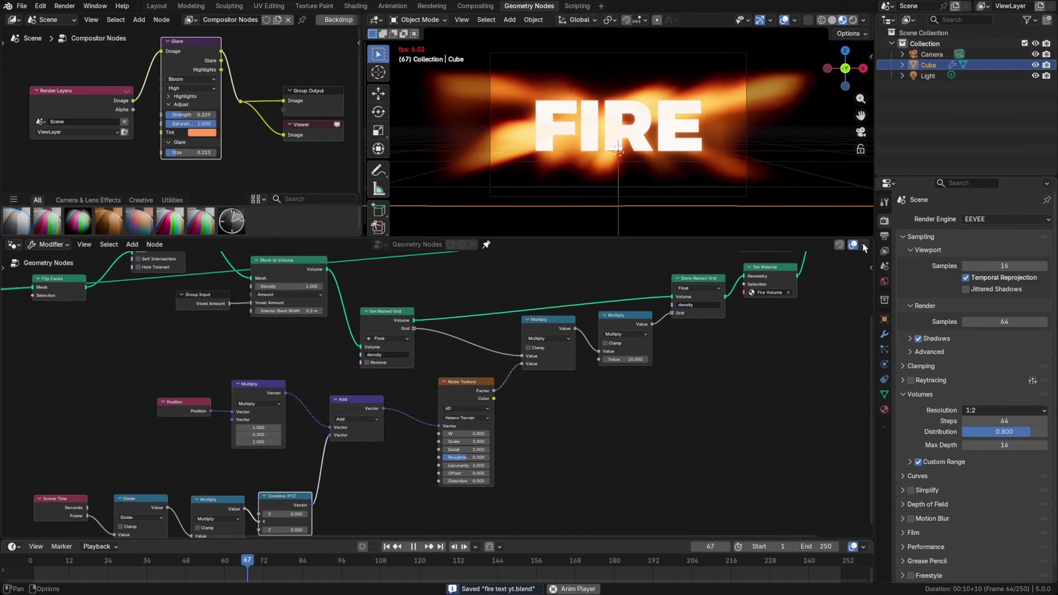
left_click(862, 244)
key("space")
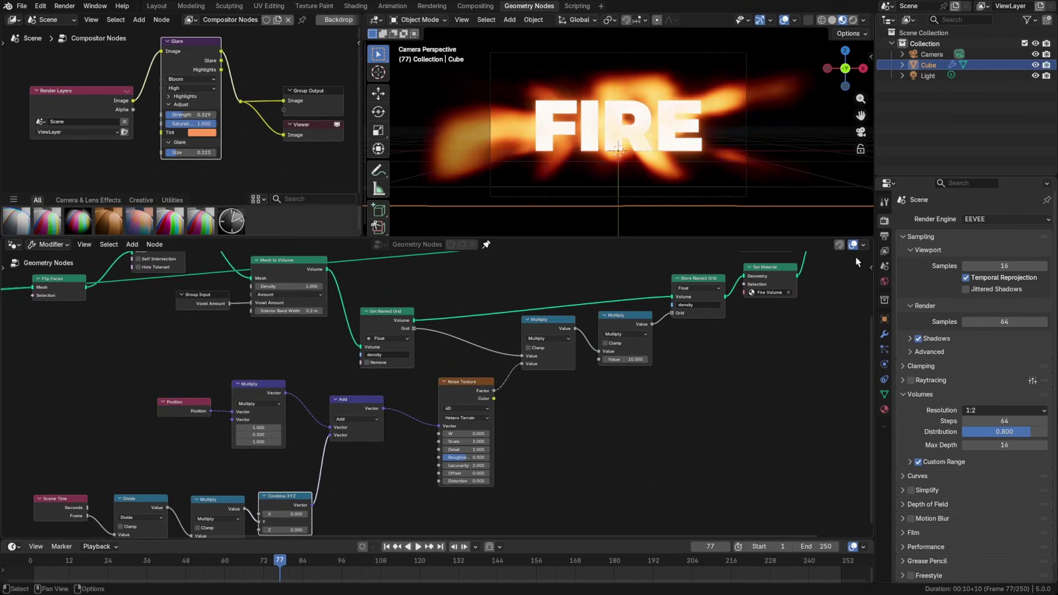
left_click(863, 245)
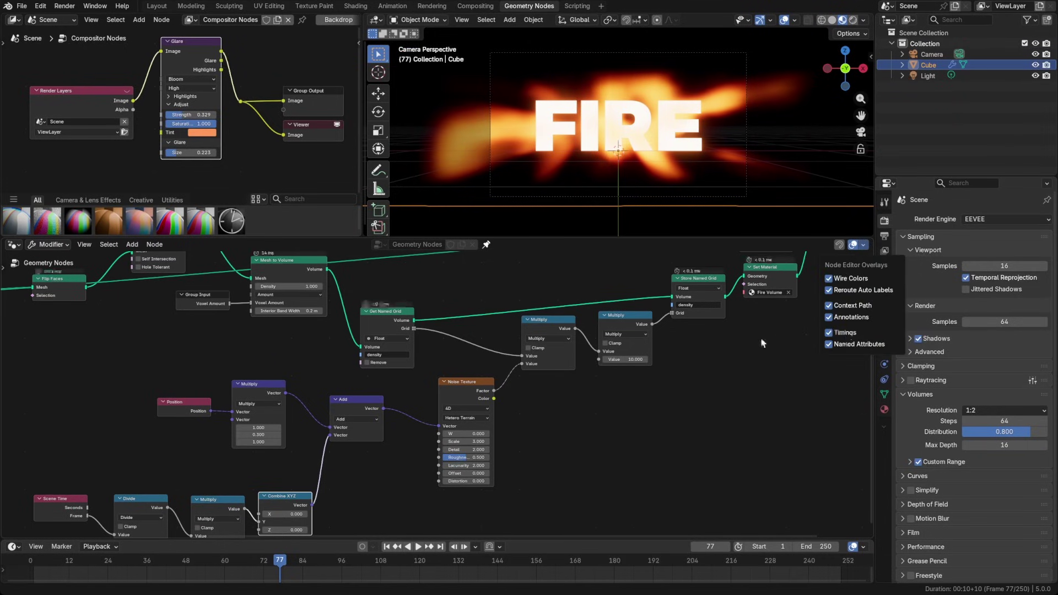
middle_click_drag(762, 344, 599, 438)
scroll(729, 334, "up", 3)
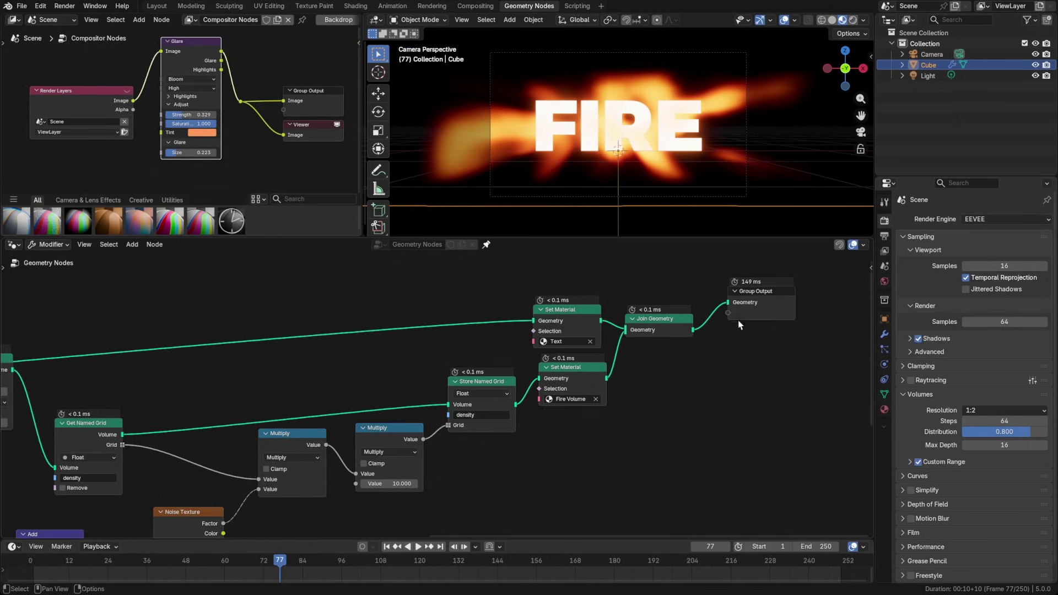
Step: Play the animation briefly to check the execution time on the Group Output node
mouse_move(747, 287)
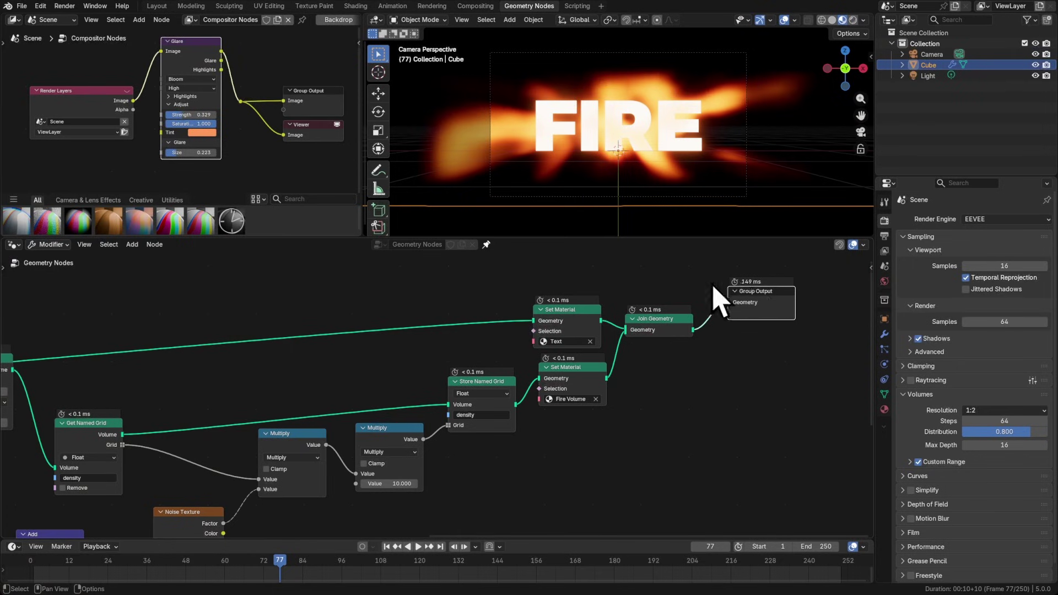
key("space")
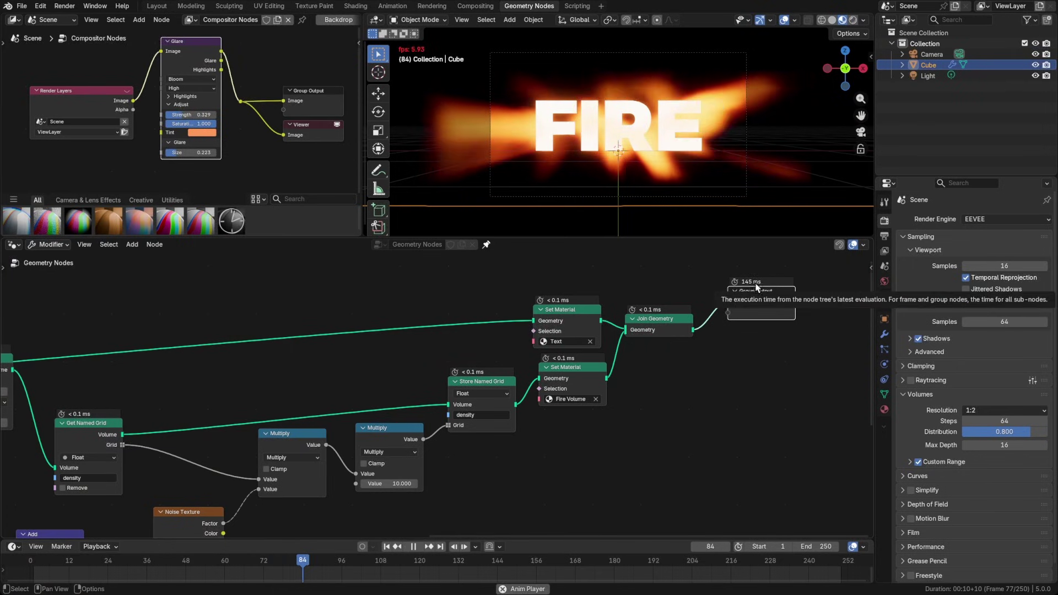
key("space")
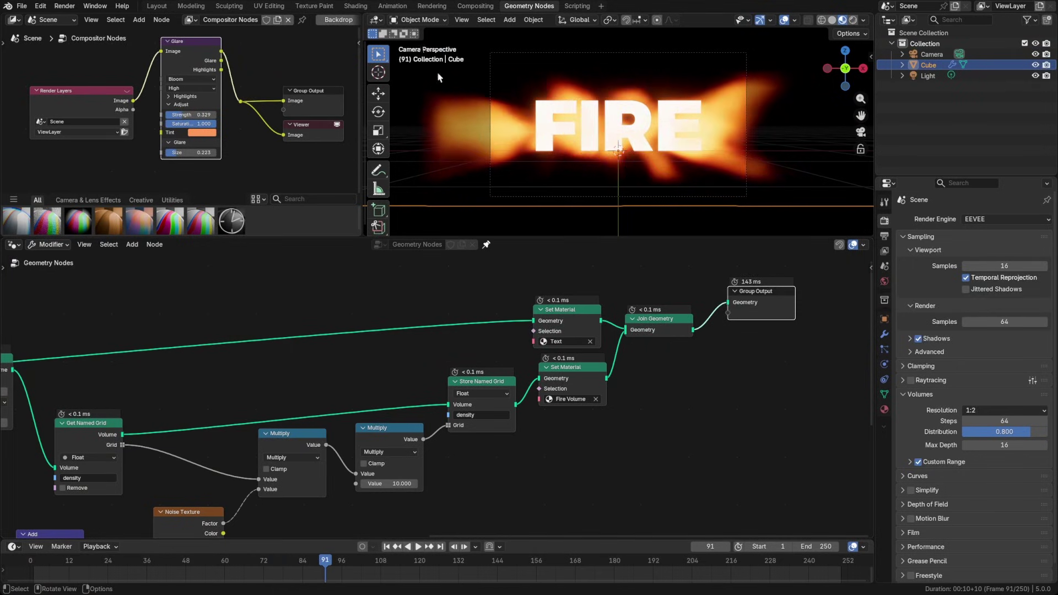
Step: Set the scene's frame rate to 30 fps, shift the Group Output node slightly, and save the file
left_click(884, 236)
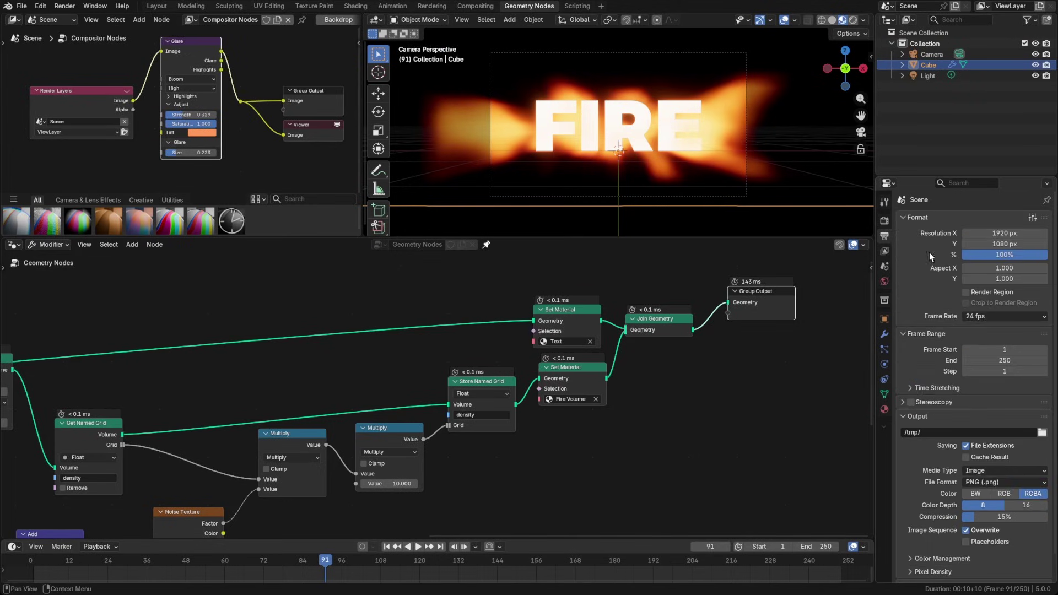
left_click(978, 317)
left_click(986, 401)
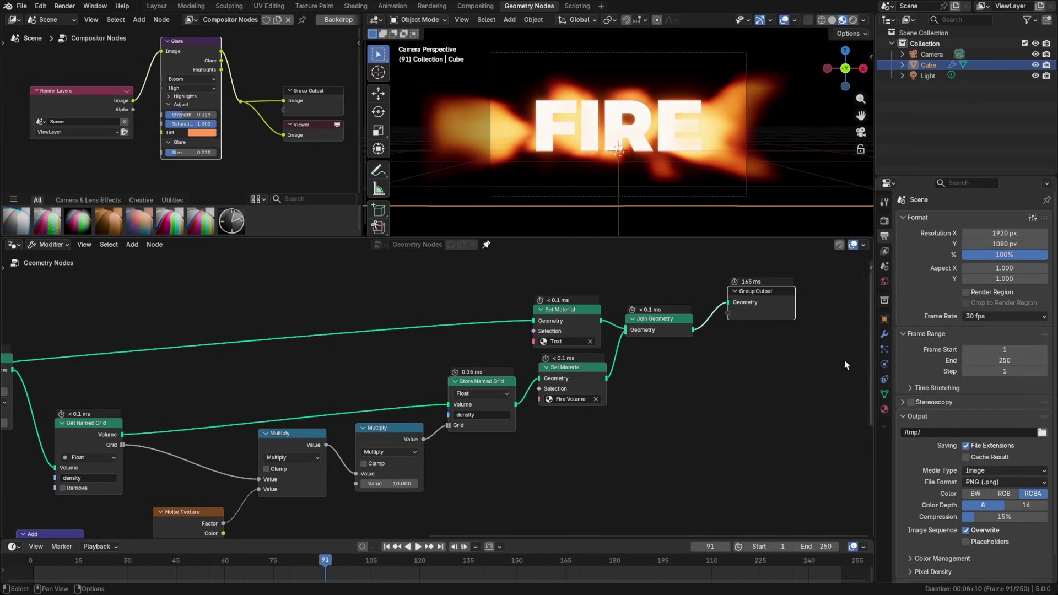
left_click_drag(758, 298, 768, 308)
key("ctrl+s")
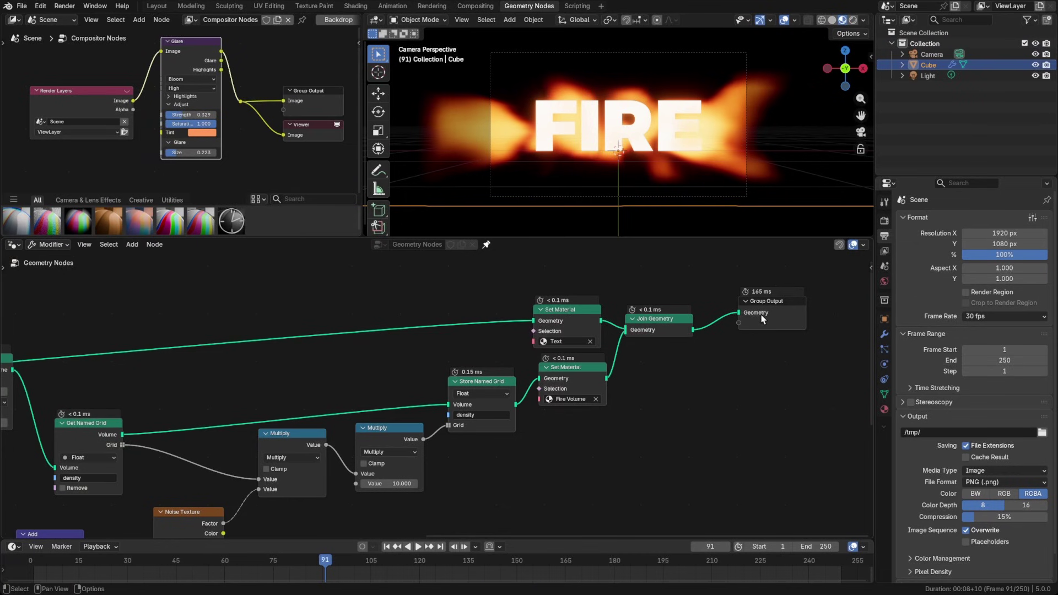
Step: Play the animation briefly and compare the timings of the Mesh Boolean and Mesh to Volume nodes
mouse_move(762, 318)
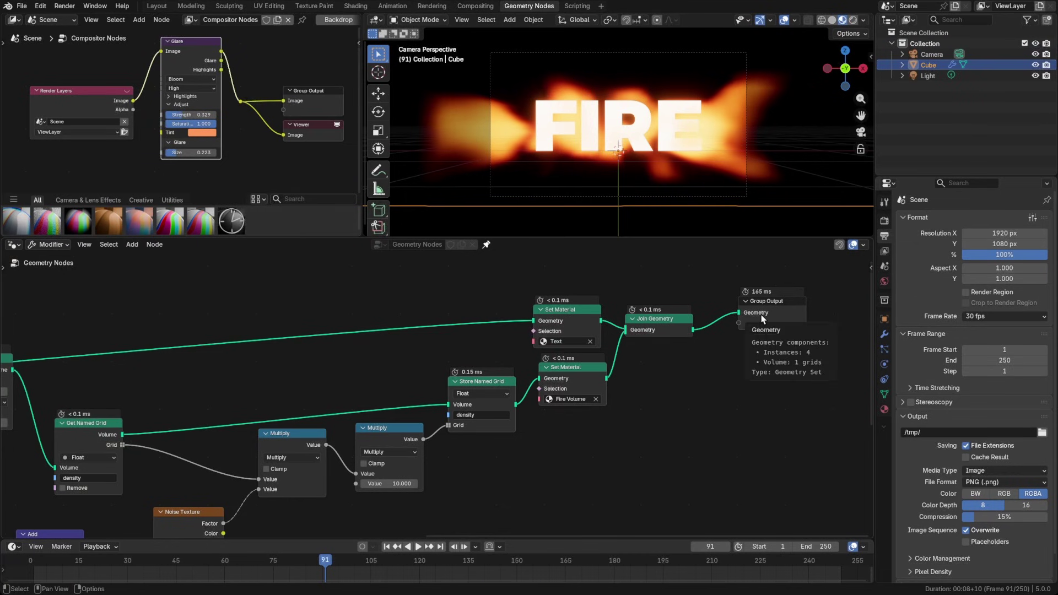
key("space")
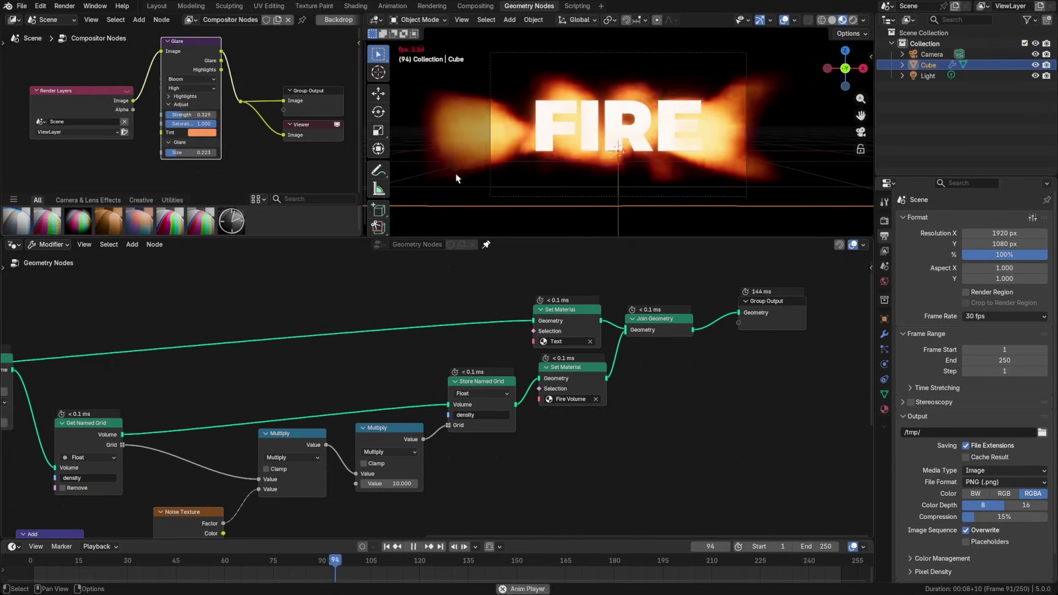
key("space")
middle_click_drag(386, 351, 627, 337)
mouse_move(487, 334)
middle_mouse_down()
mouse_move(595, 348)
mouse_move(520, 358)
middle_mouse_up()
scroll(515, 323, "up", 3)
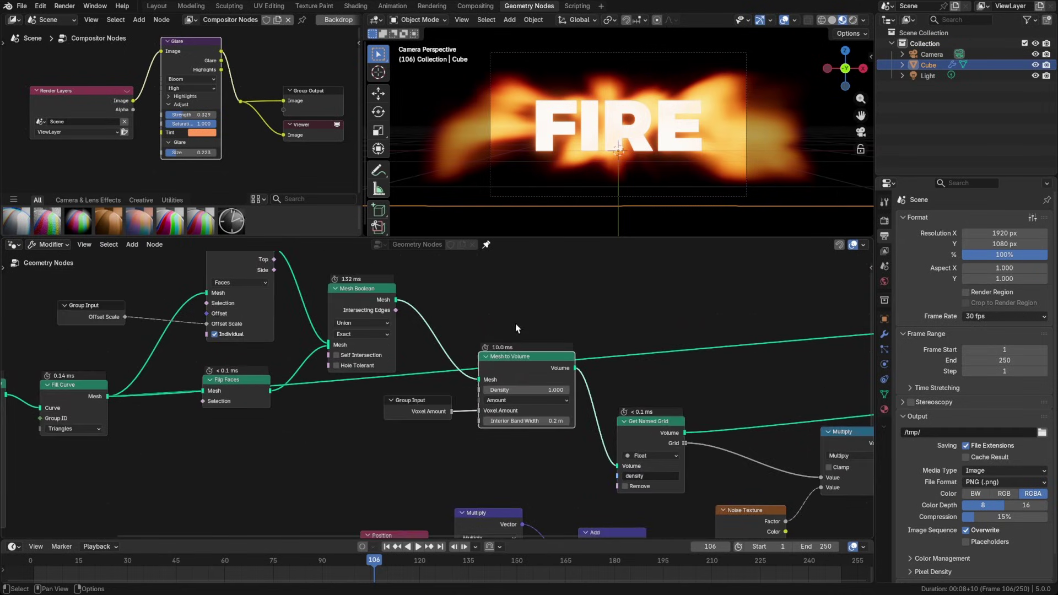
Step: Space out the Voxel Amount Group Input, Mesh to Volume and Get Named Grid nodes
left_click_drag(419, 402, 401, 404)
left_click_drag(527, 371, 509, 382)
left_click_drag(645, 425, 697, 413)
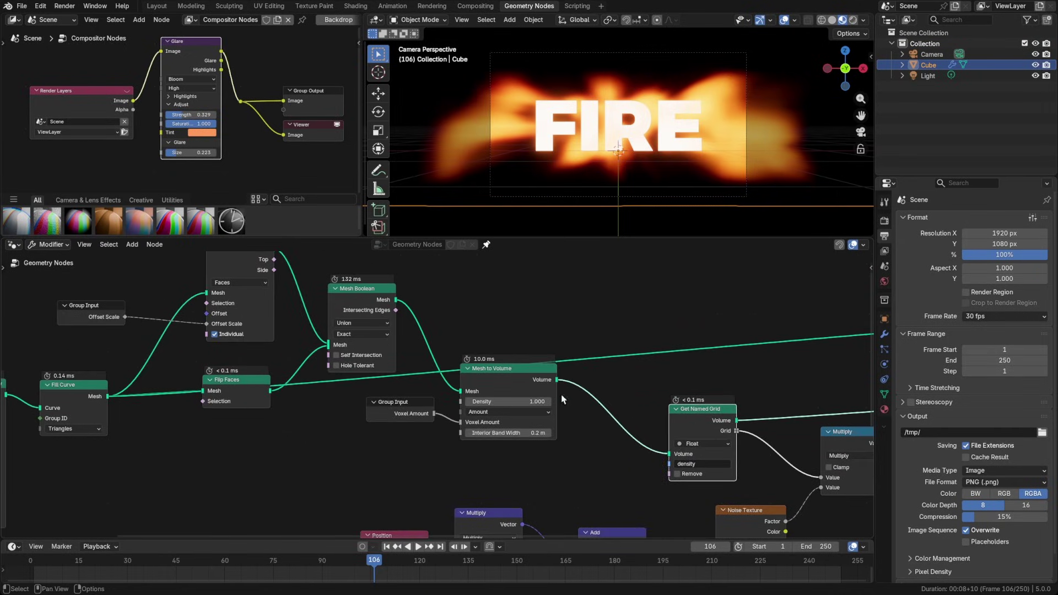
left_click_drag(520, 378, 542, 384)
middle_click_drag(424, 322, 576, 309)
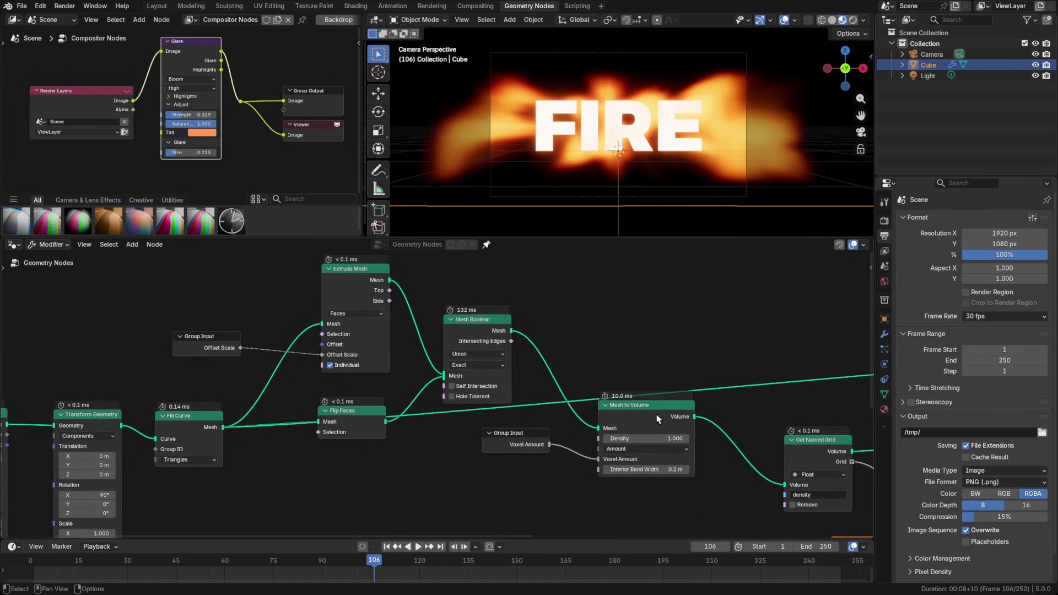
Step: Add a Bake node and insert it between the Mesh Boolean and Mesh to Volume nodes
key("shift+a")
left_click(630, 348)
type("bake")
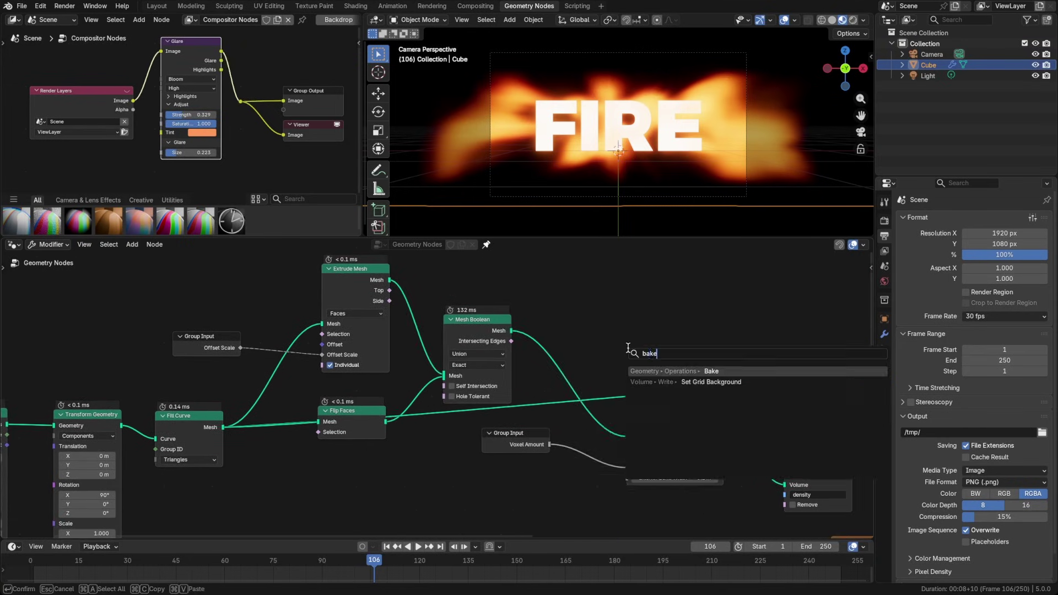
key("Return")
left_click(527, 331)
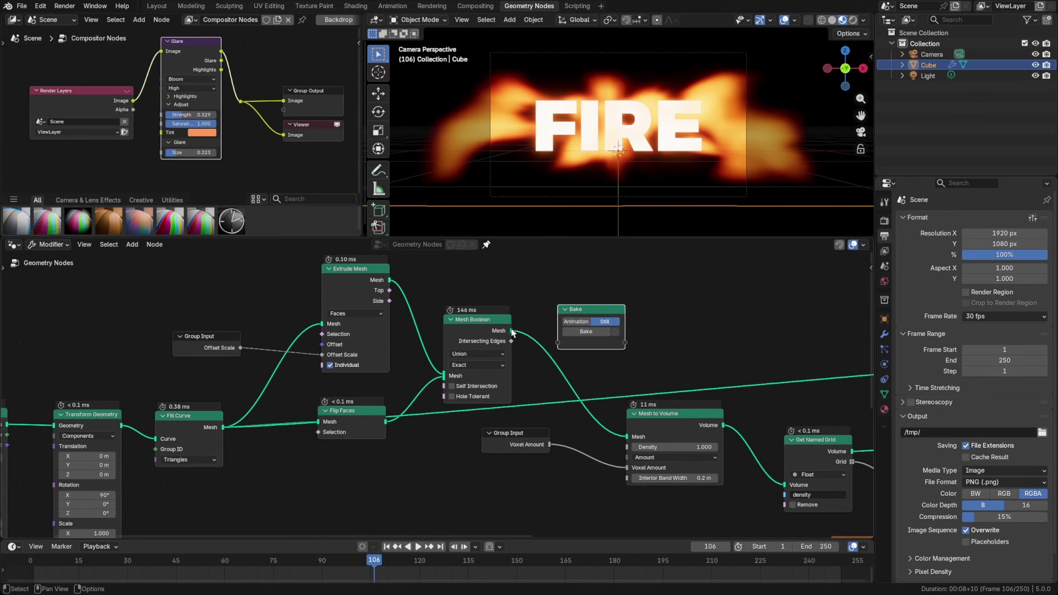
left_click_drag(511, 330, 626, 437)
left_click_drag(590, 310, 569, 334)
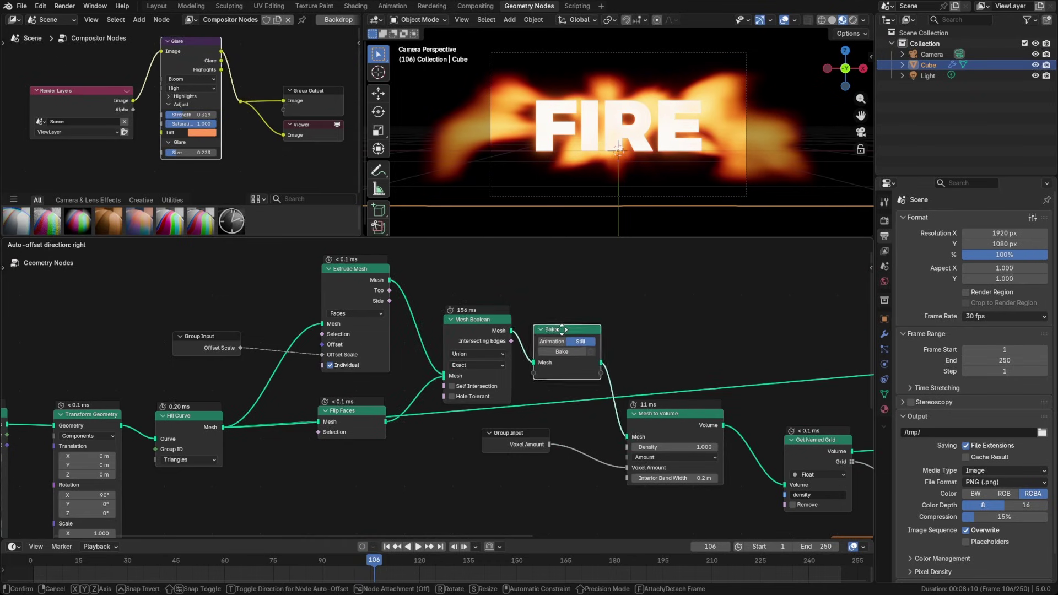
Step: Bake the boolean mesh in Animation mode over frames 1 to 250, and play the animation to check its speed
left_click(567, 356)
key("space")
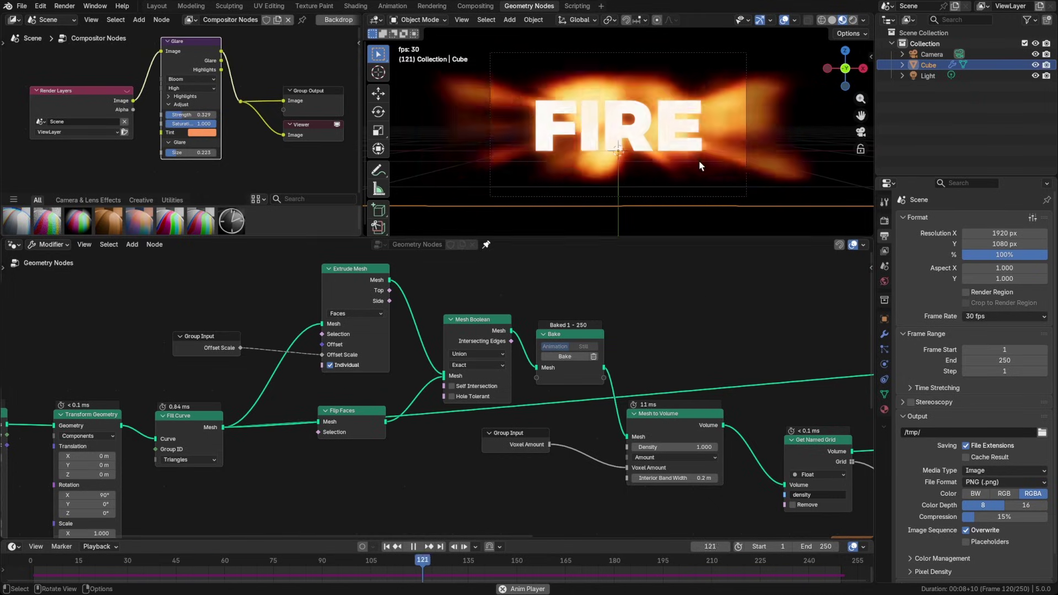
key("space")
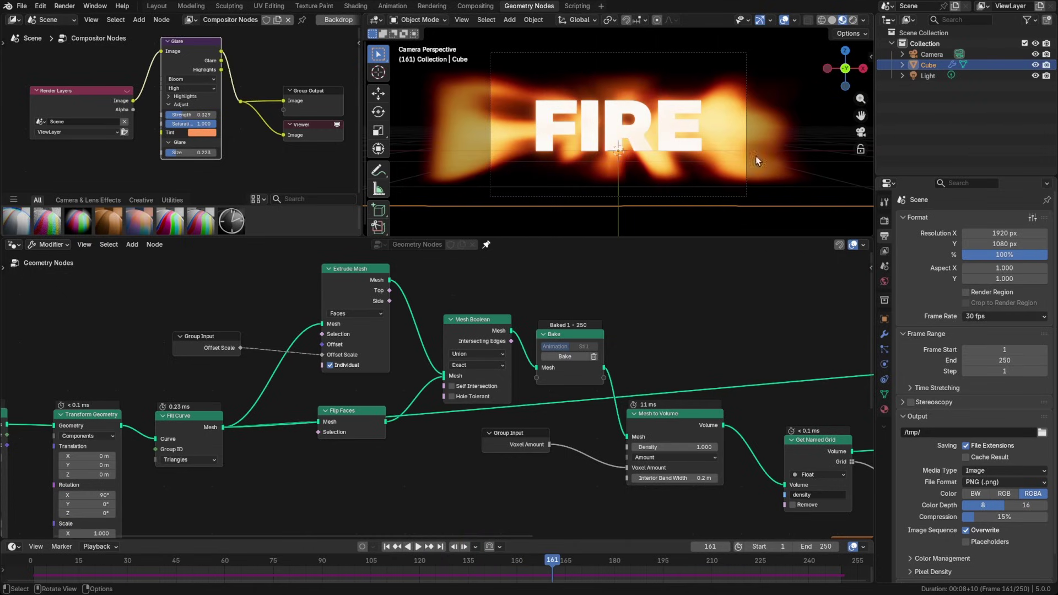
Step: Experiment with the Noise Texture node's W value and enter 1 for its Distortion
middle_click_drag(486, 407, 653, 331)
middle_click_drag(632, 387, 423, 351)
middle_click_drag(595, 336, 480, 354)
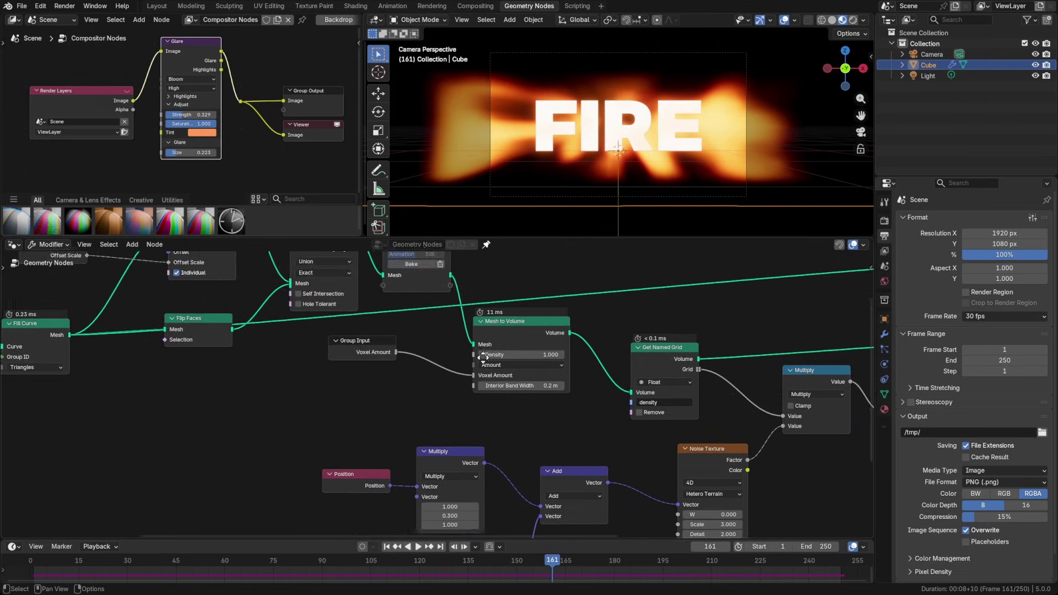
middle_click_drag(613, 429, 522, 365)
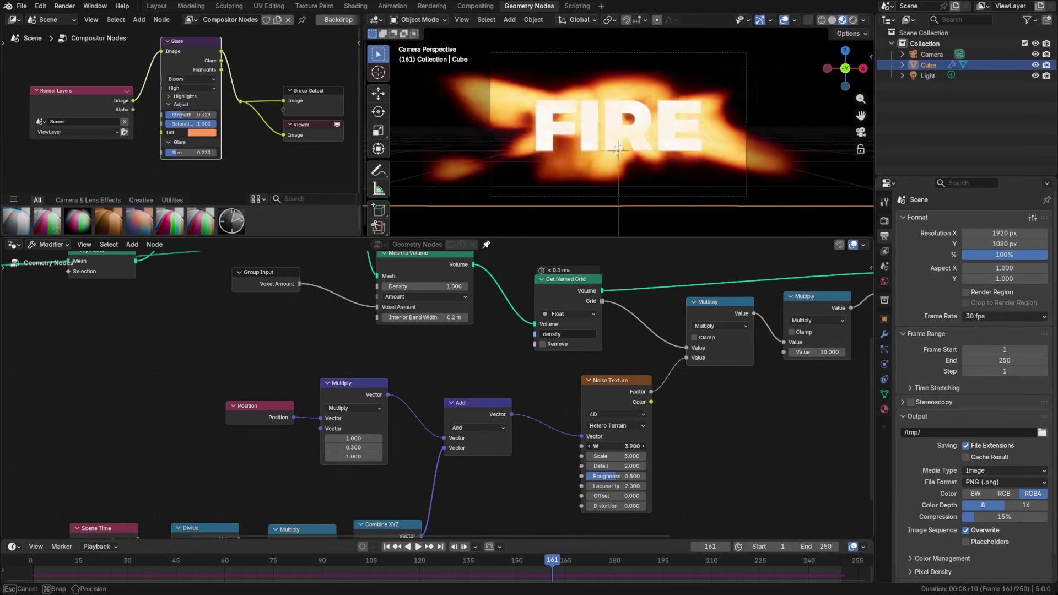
left_click_drag(618, 504, 669, 504)
left_click(613, 505)
type("1")
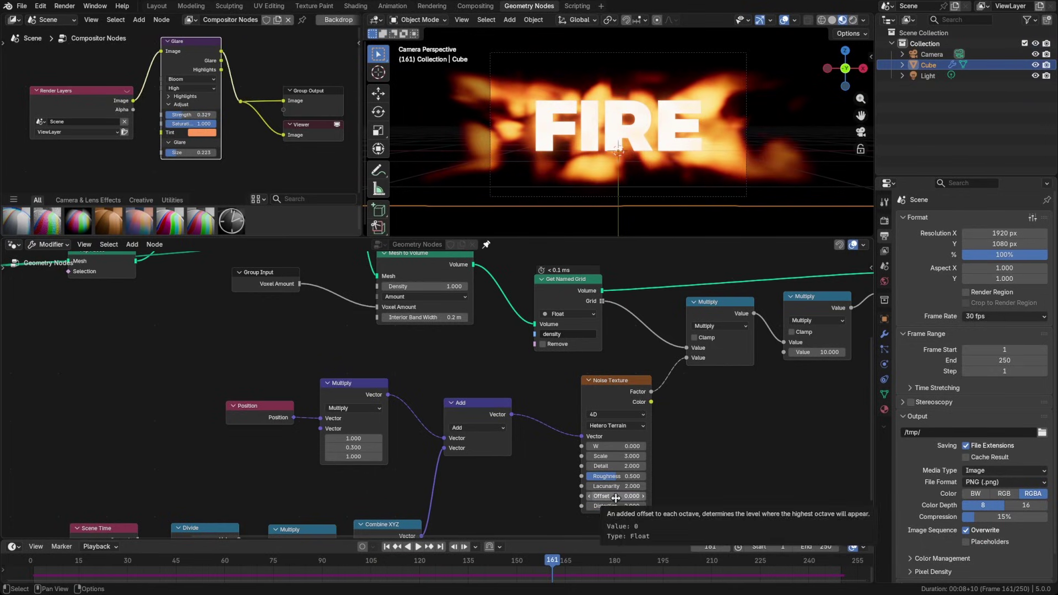
Step: Play the animation to check the fire's motion, stop it, and view the text from a slightly different angle
key("space")
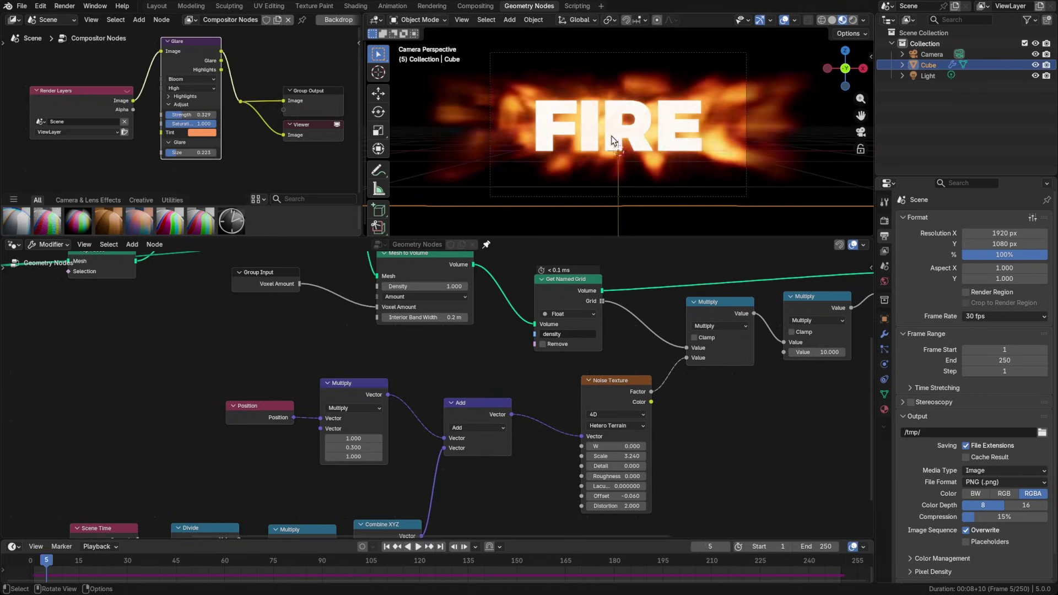
key("space")
middle_click_drag(608, 135, 630, 139)
Step: Compare the 1:8 and 1:1 resolutions for EEVEE volumes, keep 1:1, return to the camera view and save the file
left_click(884, 221)
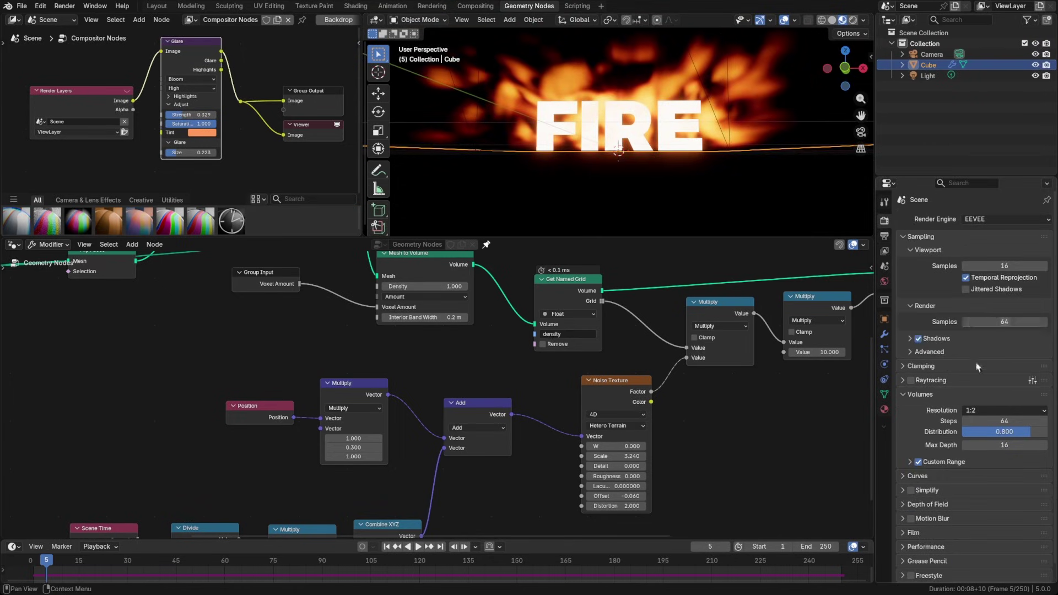
left_click(985, 410)
left_click(985, 422)
left_click(984, 412)
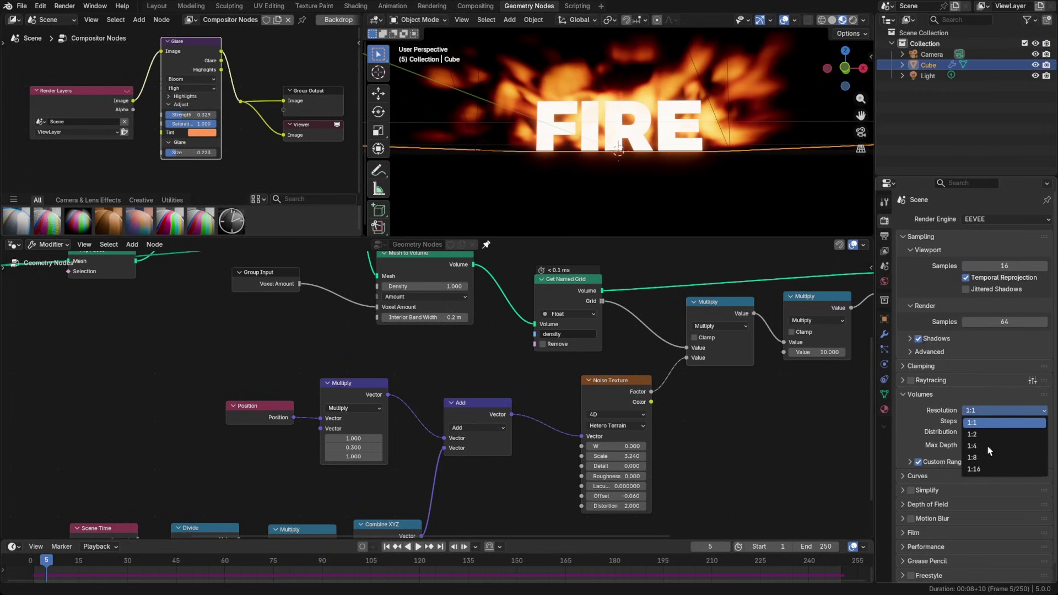
left_click(986, 457)
left_click(985, 412)
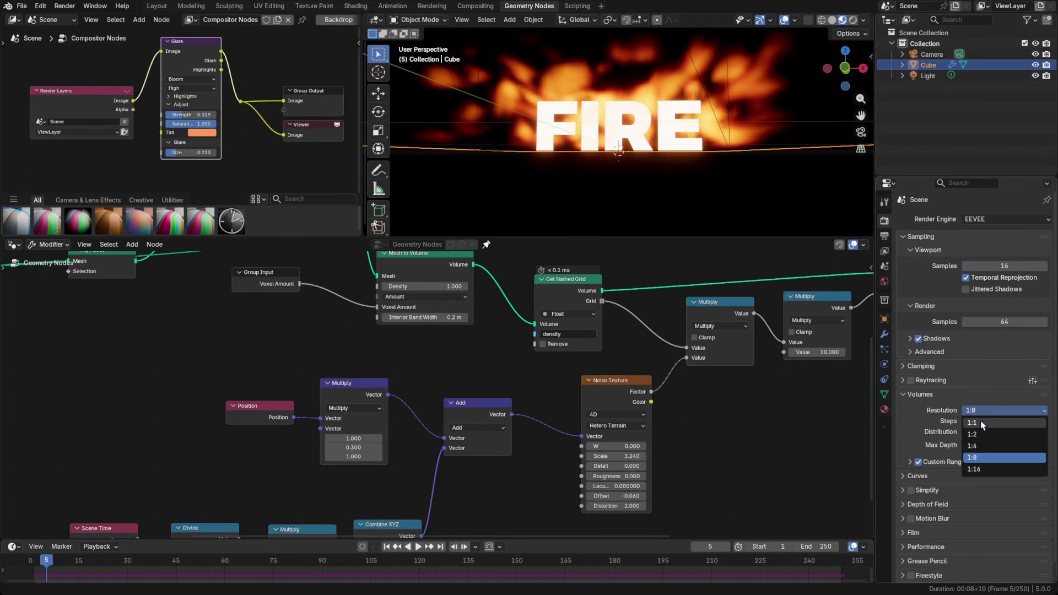
left_click(981, 423)
key("KP_0")
key("ctrl+s")
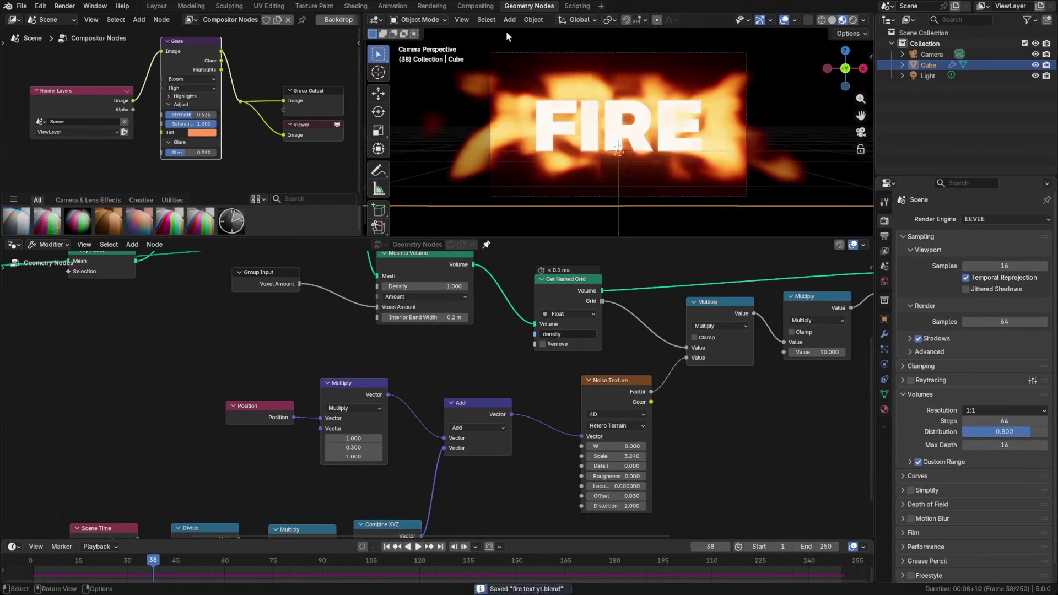
Step: Switch to the Shading workspace and display the Text material's Principled BSDF node
left_click(354, 5)
mouse_move(581, 486)
middle_mouse_down()
mouse_move(572, 465)
mouse_move(547, 464)
middle_mouse_up()
middle_click_drag(567, 504, 570, 518)
left_click(402, 344)
left_click(412, 372)
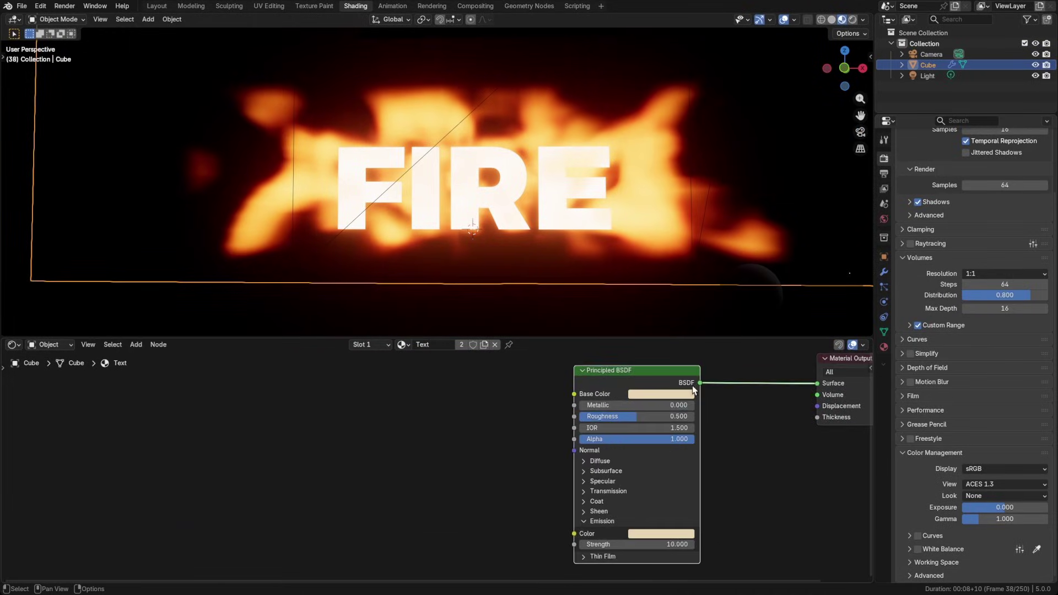
Step: Try an emission strength of 30 on the Text material's Principled BSDF, and raise it to 100
left_click_drag(656, 542, 653, 545)
type("3")
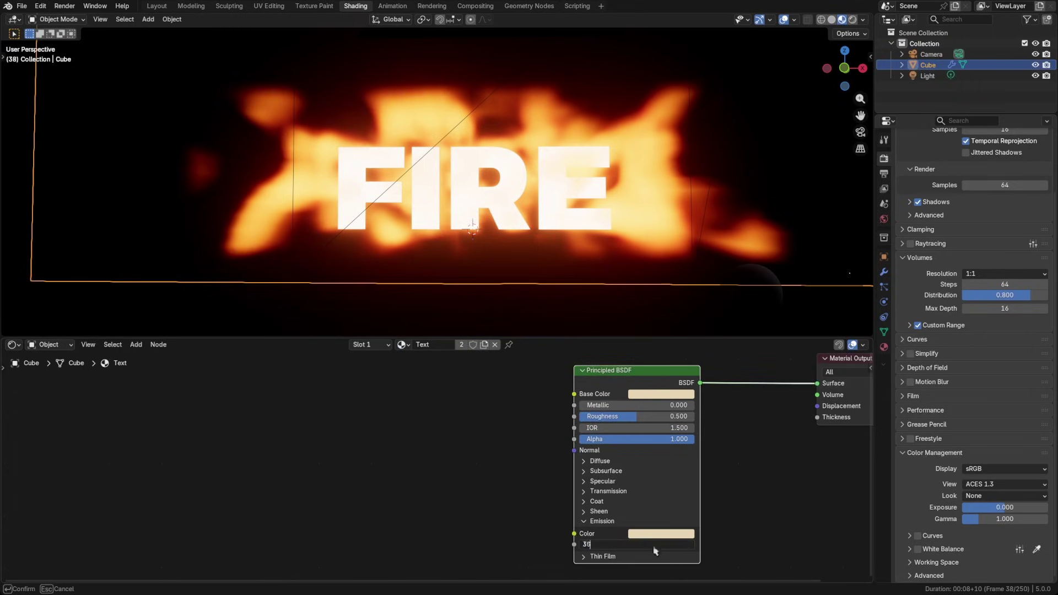
type("0")
key("Return")
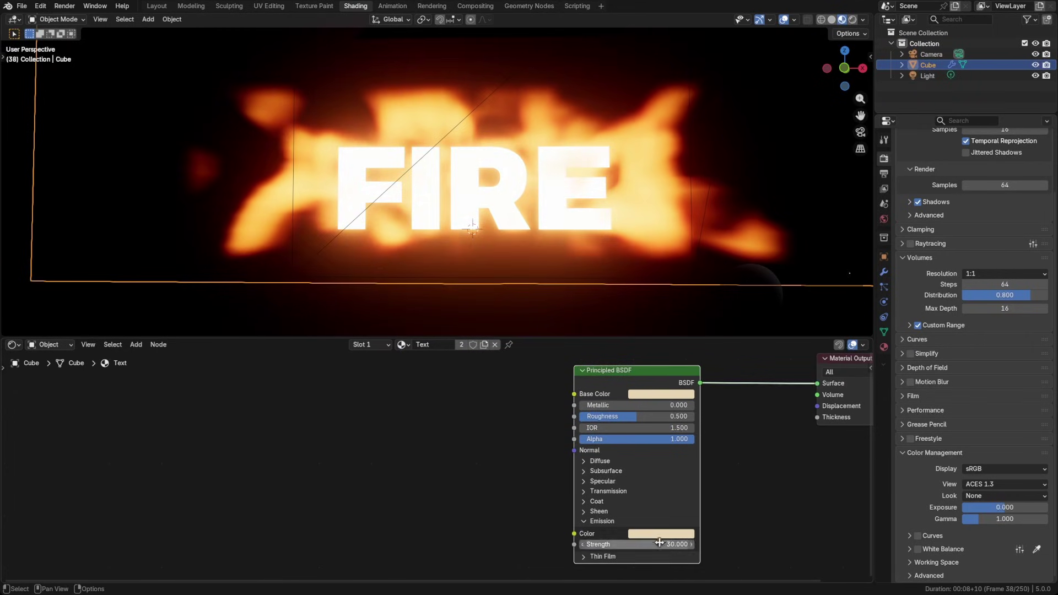
left_click(659, 543)
type("100")
key("Return")
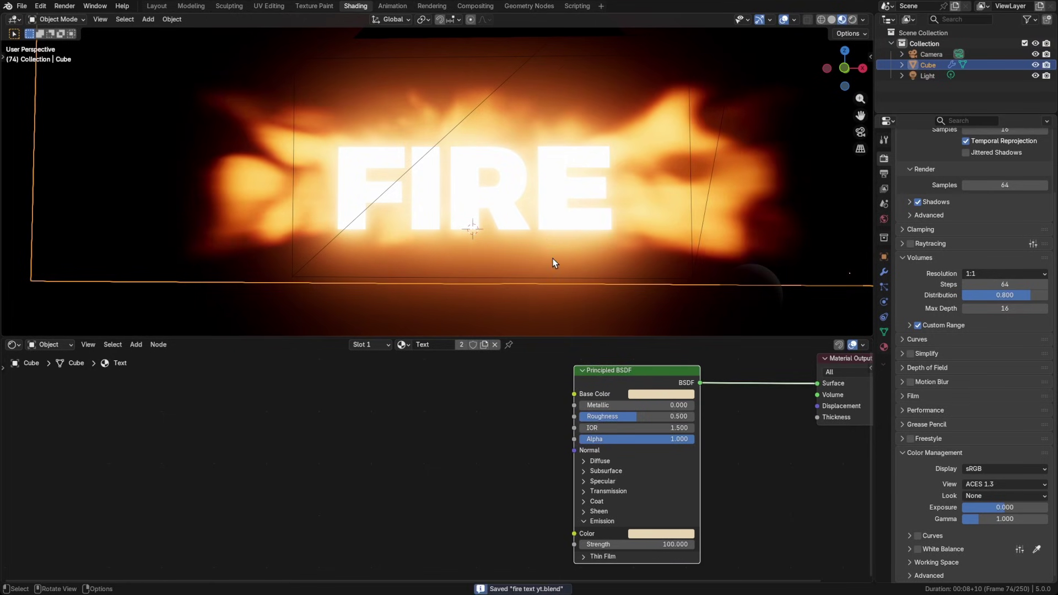
Step: Return to the Geometry Nodes workspace, lower the bloom Glare strength to 0.200, save the file and play the animation
left_click(529, 6)
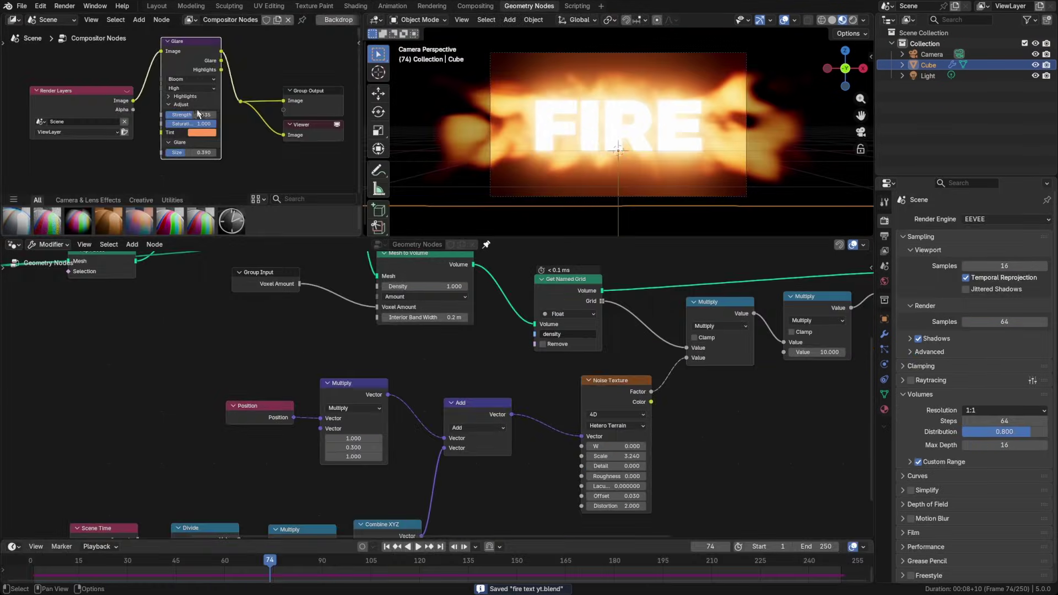
left_click_drag(190, 115, 168, 115)
key("ctrl+s")
key("space")
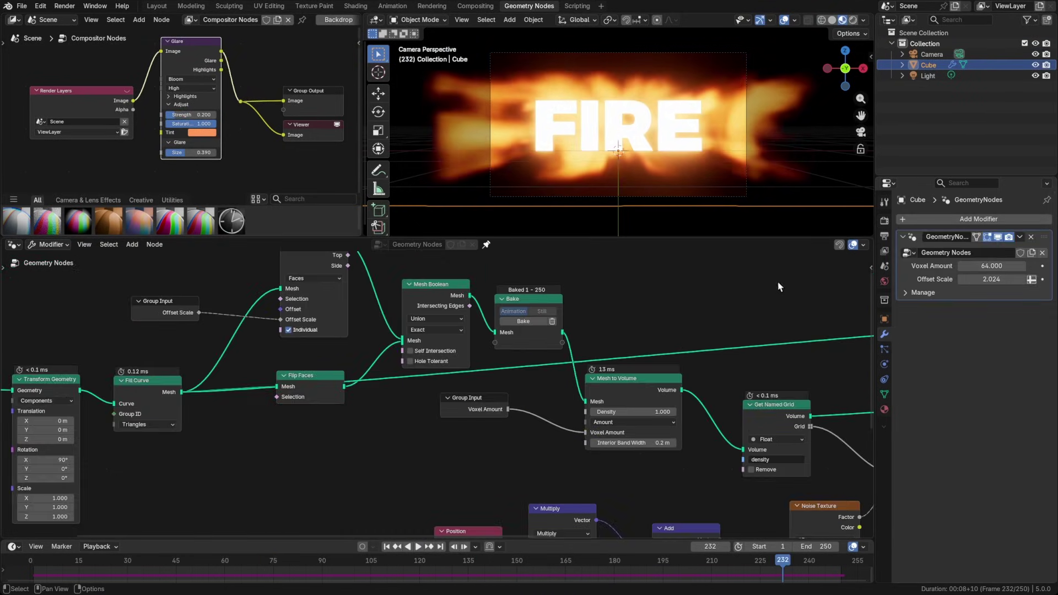
Step: Enable Raytracing in the render settings and show the Color Management curves
left_click(883, 221)
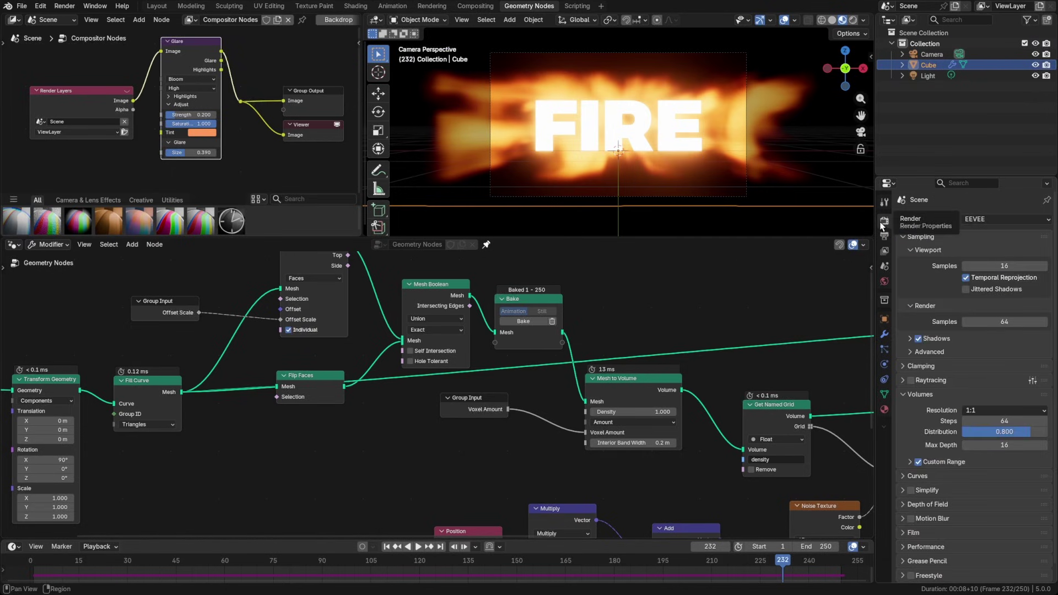
left_click(911, 380)
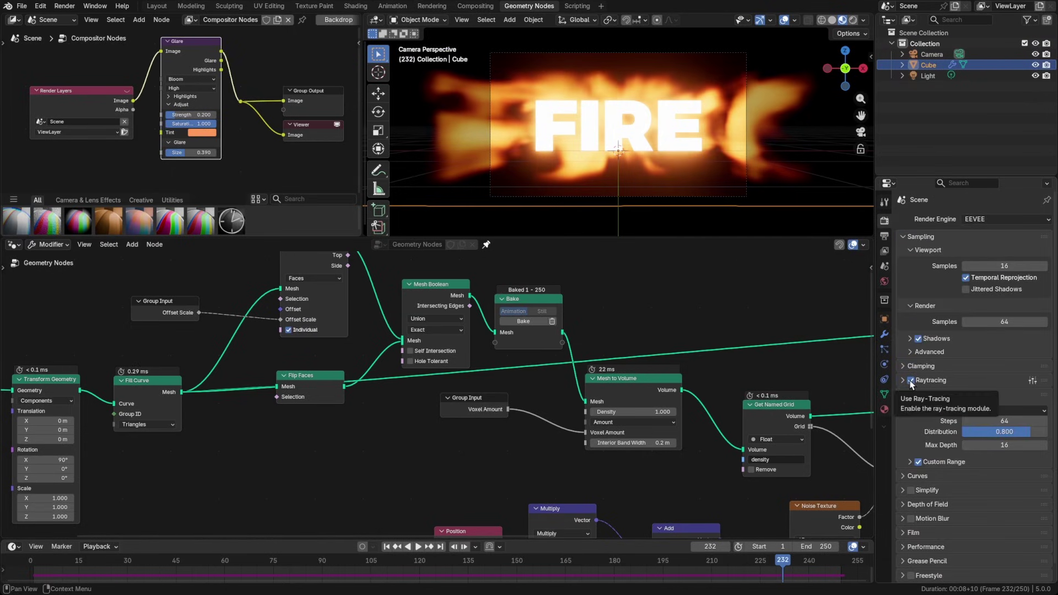
scroll(931, 471, "down", 1)
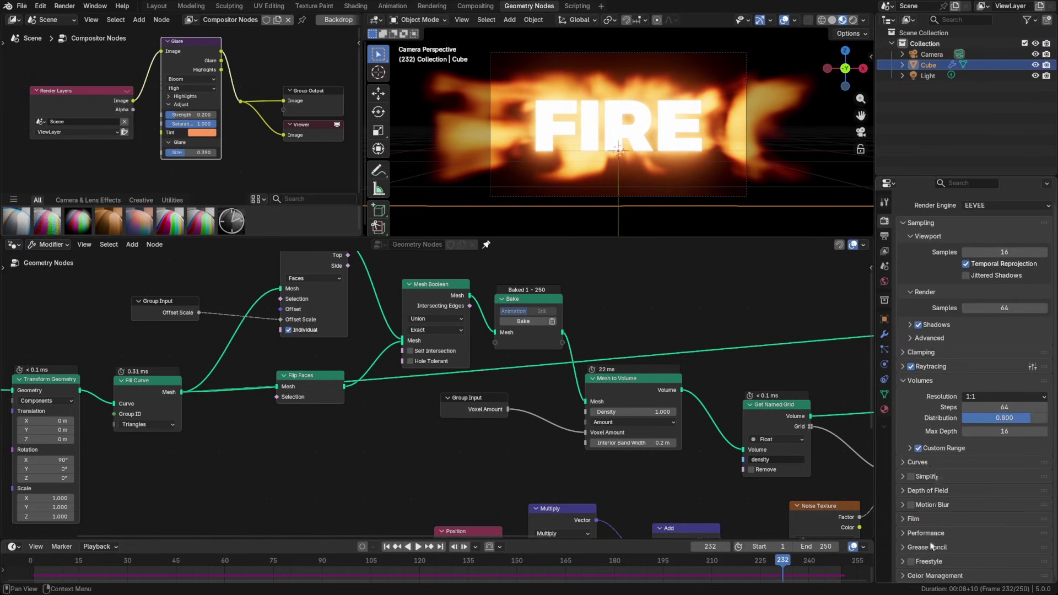
left_click(934, 576)
scroll(931, 479, "down", 5)
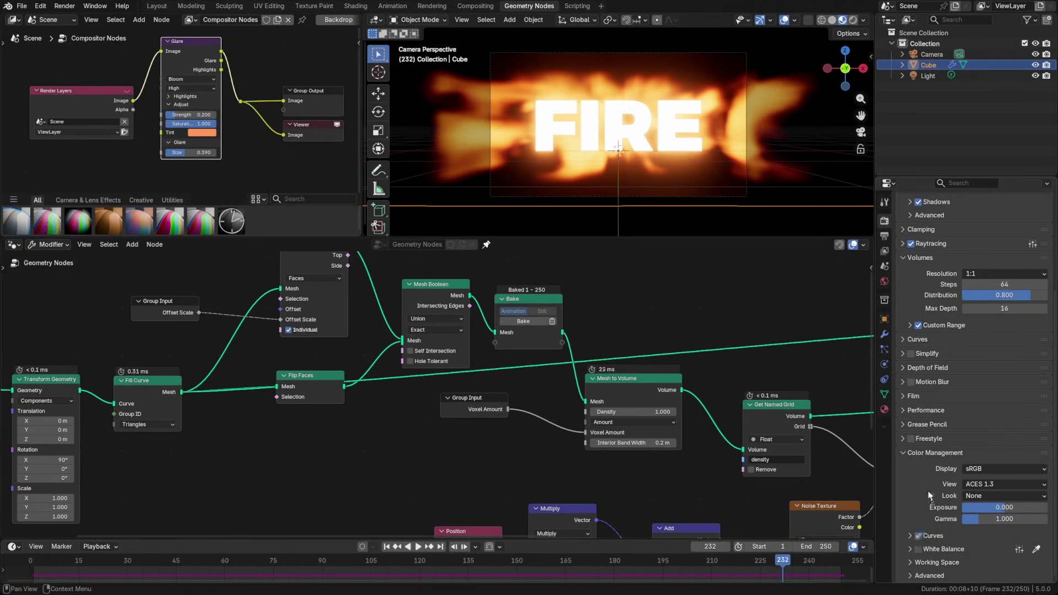
left_click(910, 536)
scroll(925, 485, "down", 6)
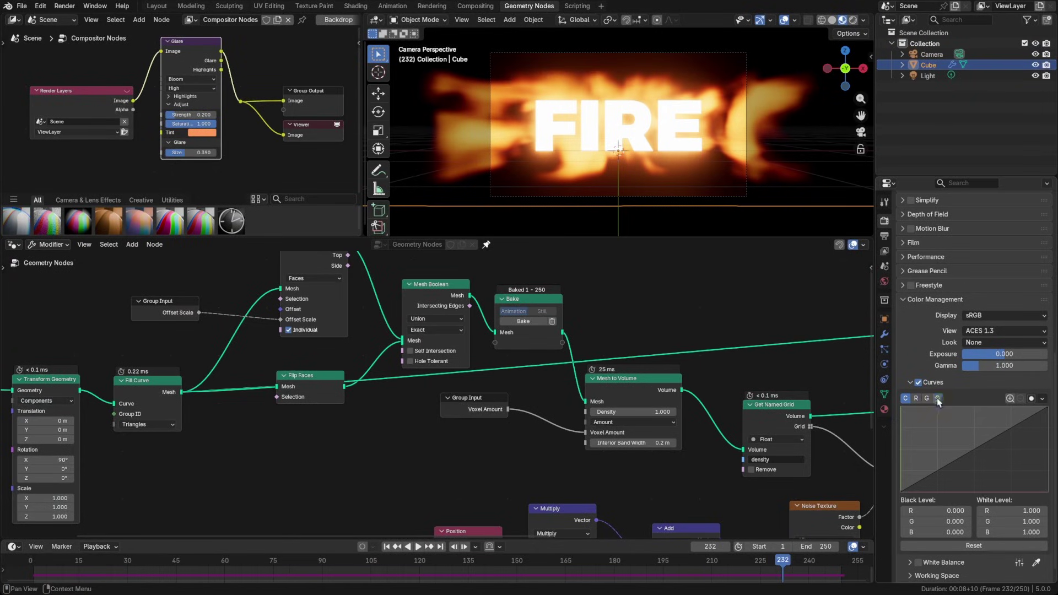
Step: Adjust the color curves by channel, with a green curve point at about X 0.44, Y 0.50, and slightly lower the combined curve's middle
left_click(937, 398)
mouse_move(973, 451)
left_mouse_down()
mouse_move(943, 431)
mouse_move(976, 457)
mouse_move(965, 449)
left_mouse_up()
left_click(916, 398)
left_click(926, 398)
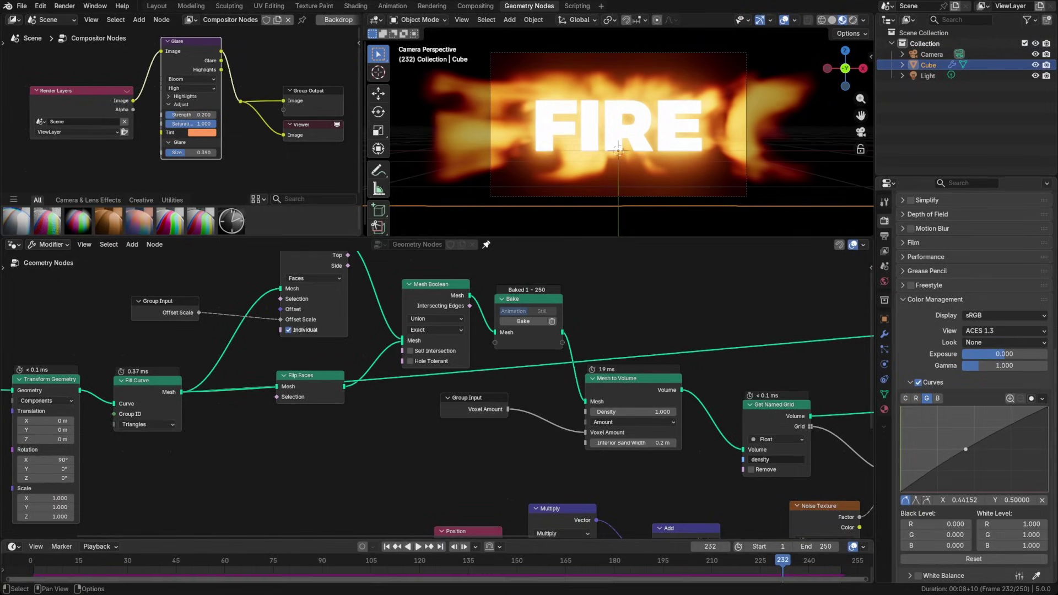
left_click(905, 397)
left_click_drag(970, 449, 972, 460)
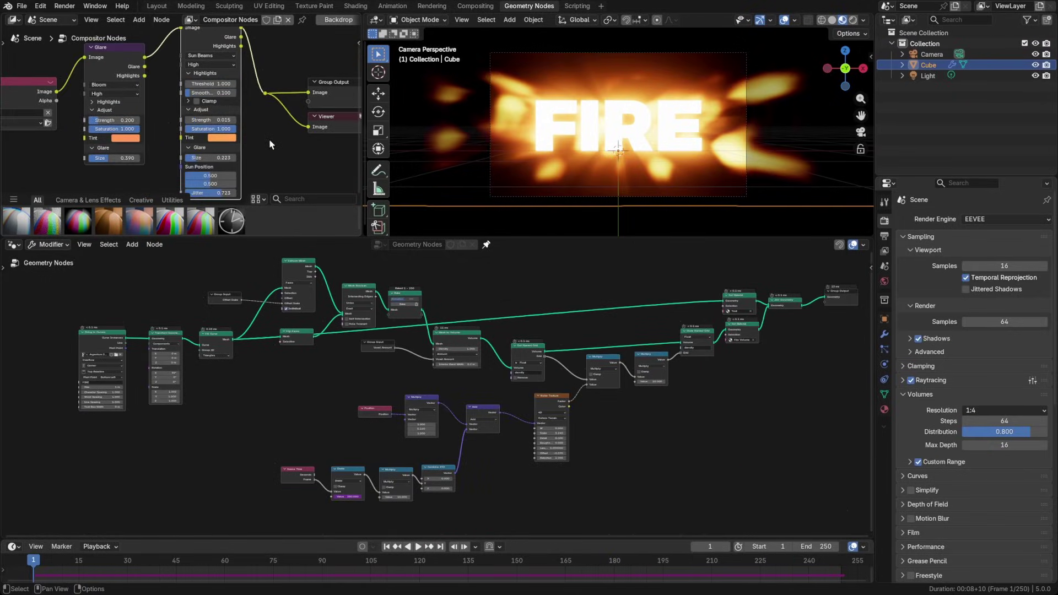
Step: Reduce the Sun Beams Glare node's strength to 0.012, preview the animation and save the file
middle_click_drag(269, 139, 274, 156)
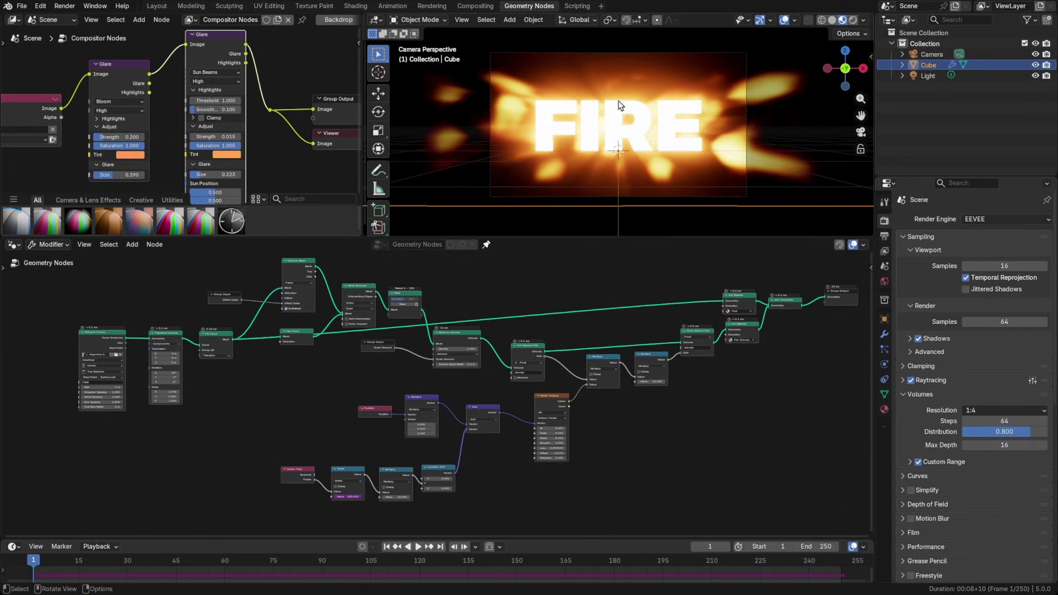
left_click_drag(221, 41, 219, 39)
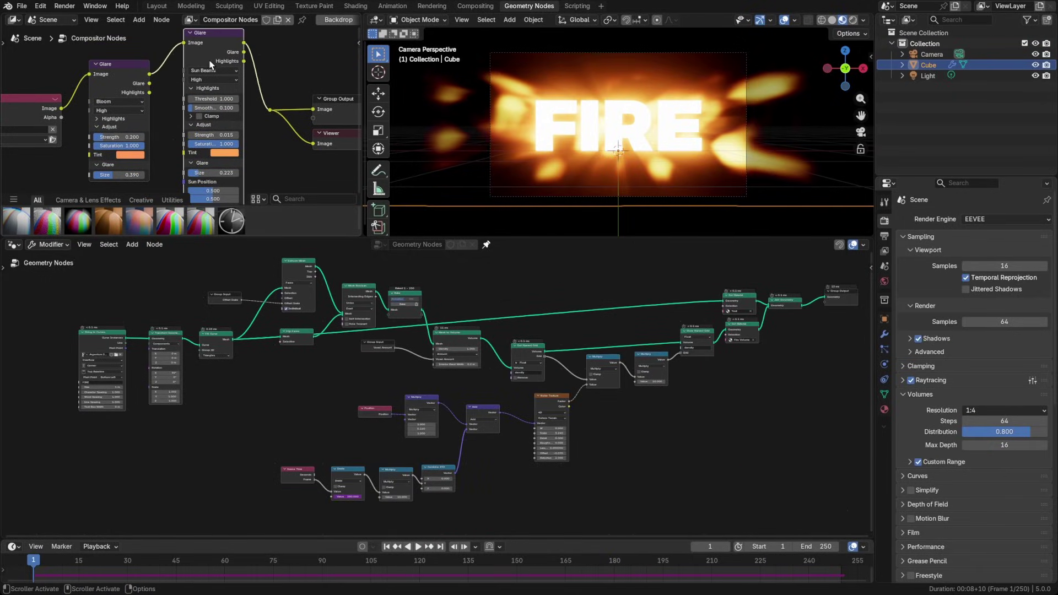
middle_click_drag(216, 60, 215, 53)
mouse_move(223, 127)
left_mouse_down()
mouse_move(209, 127)
mouse_move(248, 128)
mouse_move(212, 128)
left_mouse_up()
key("space")
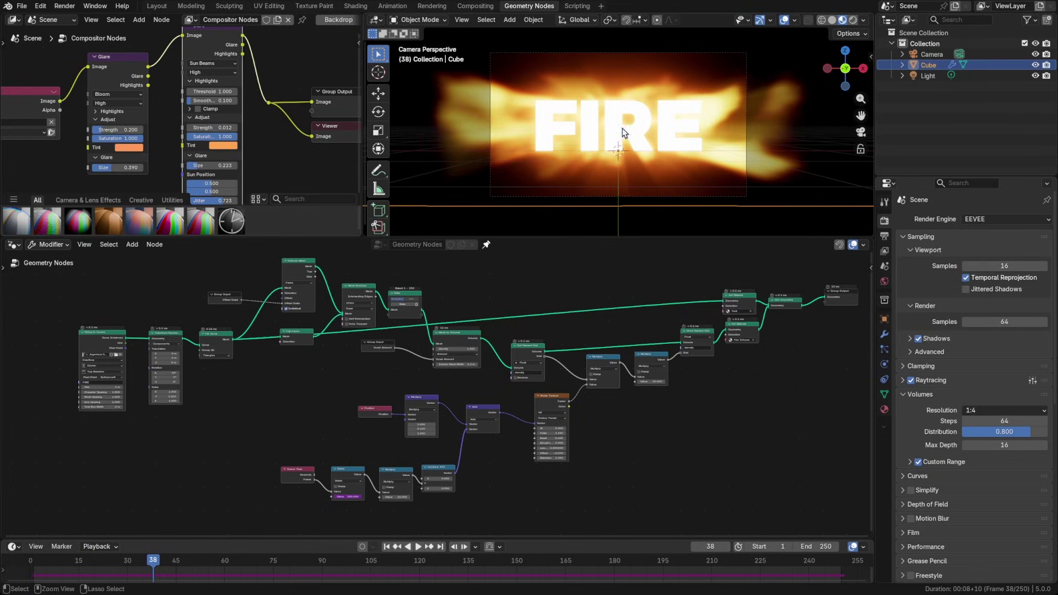
key("ctrl+s")
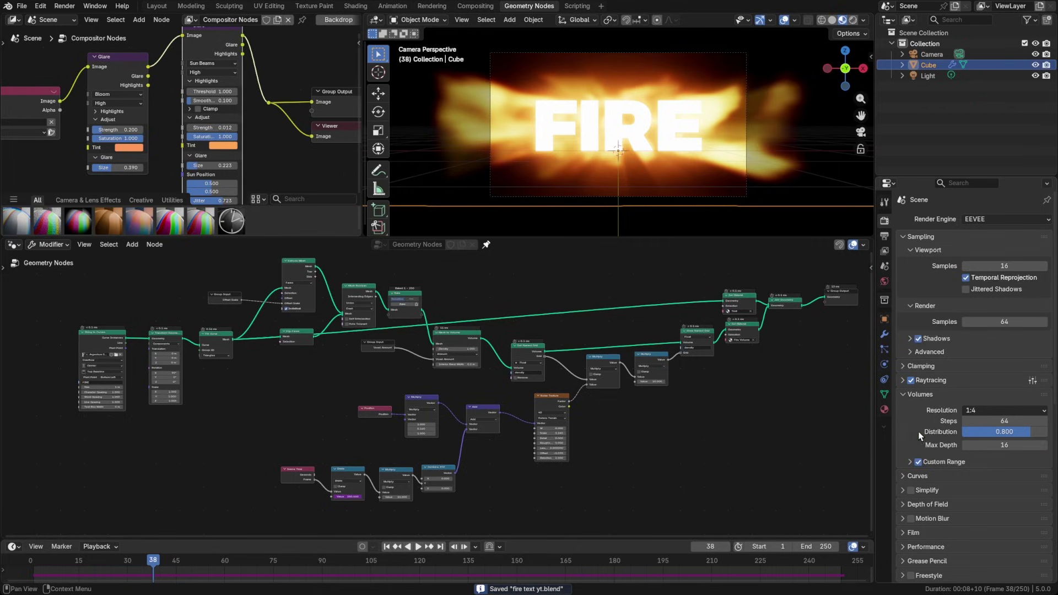
Step: Set the render output's media type to Video and its encoding container to MPEG-4
scroll(919, 435, "down", 5)
scroll(914, 439, "up", 4)
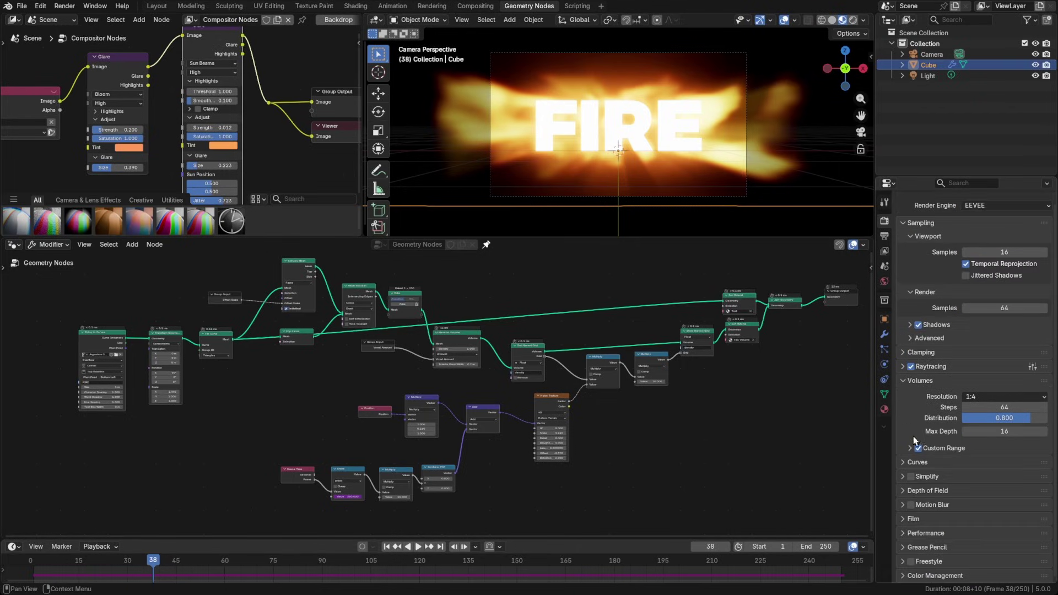
left_click(884, 236)
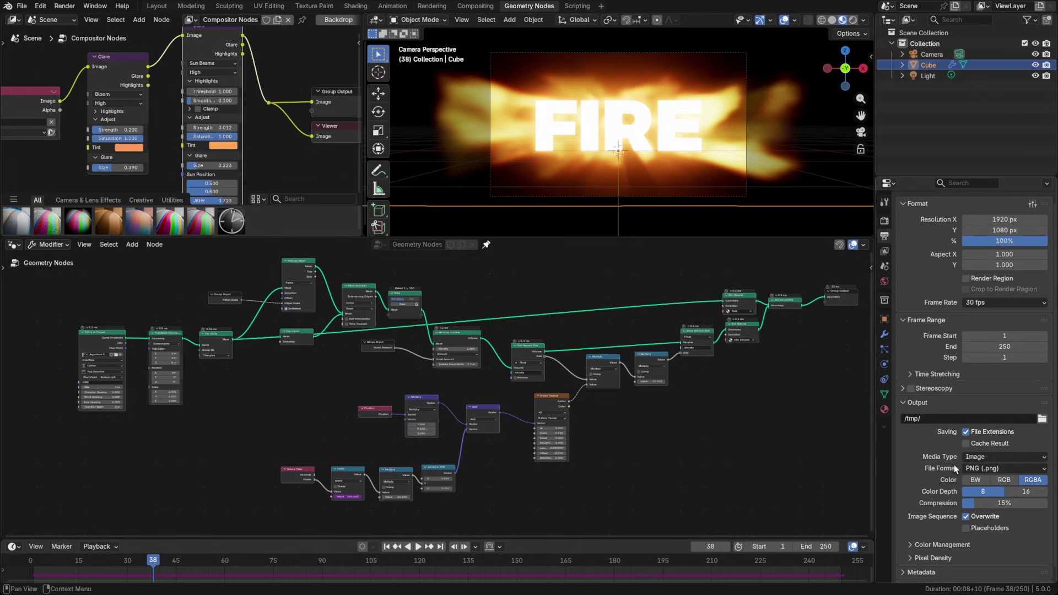
left_click(986, 457)
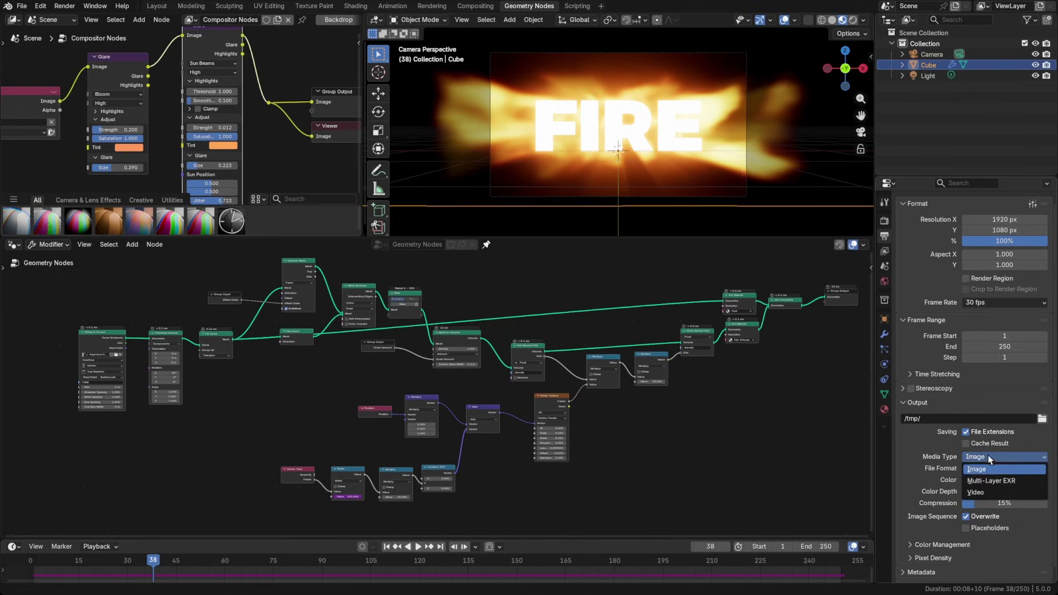
left_click(985, 491)
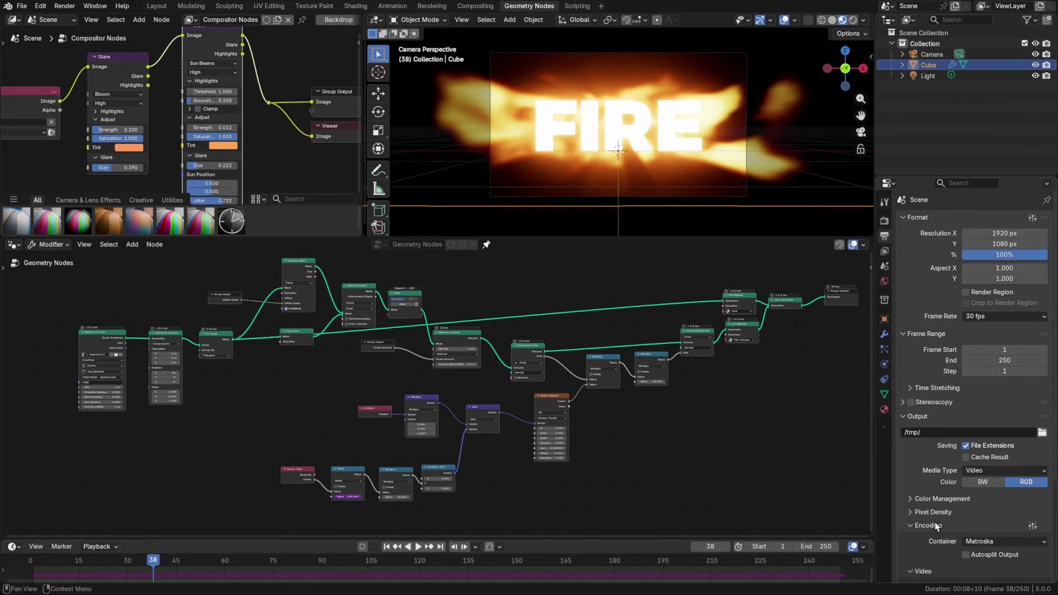
scroll(934, 521, "down", 5)
left_click(995, 432)
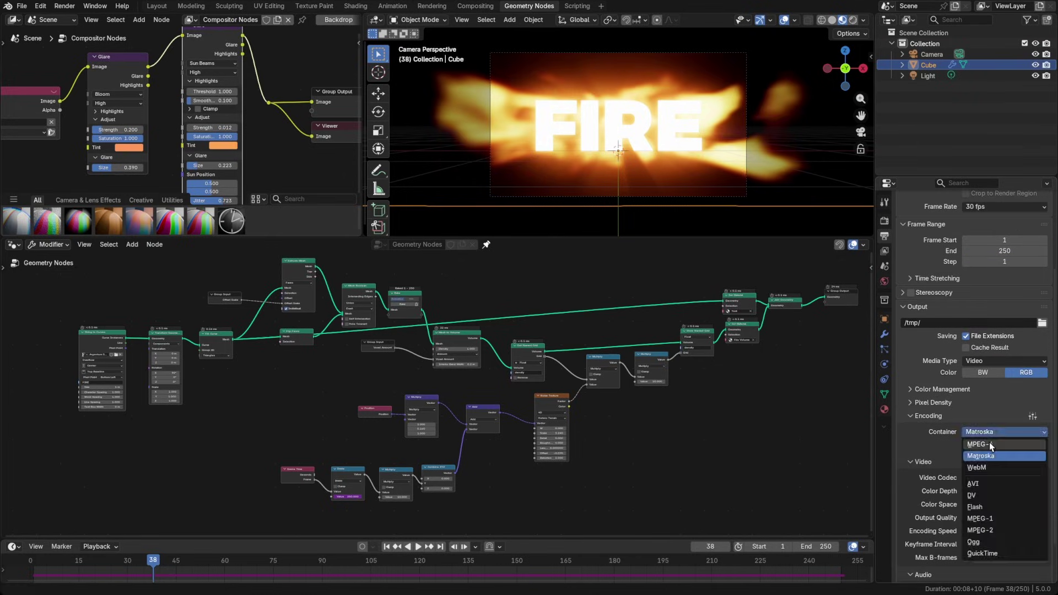
left_click(989, 444)
Step: Set the video's output quality to High Quality and start rendering the animation
left_click(988, 521)
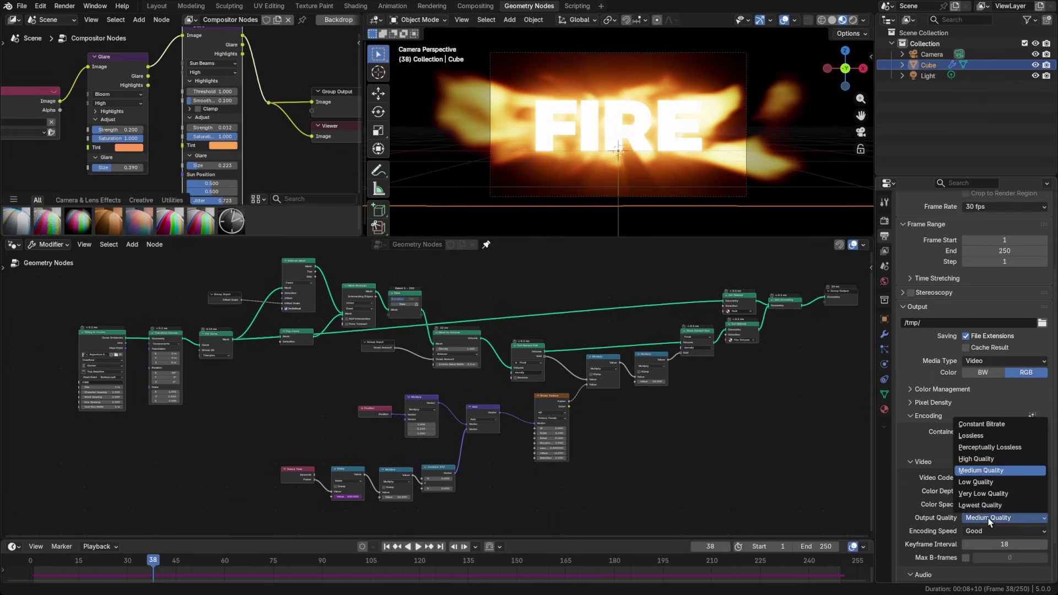
left_click(974, 467)
scroll(945, 491, "down", 2)
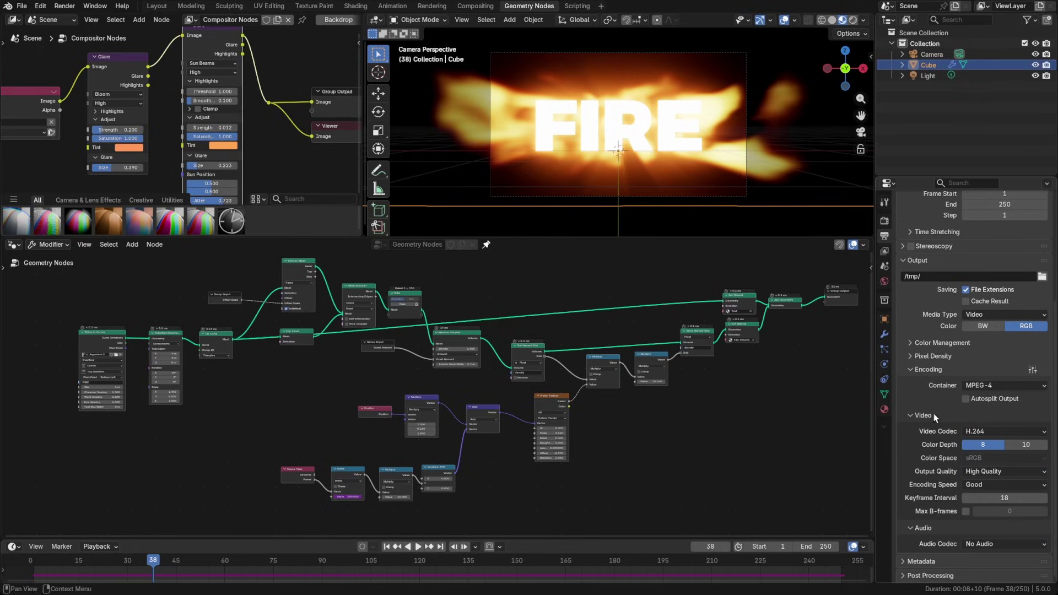
scroll(933, 413, "up", 7)
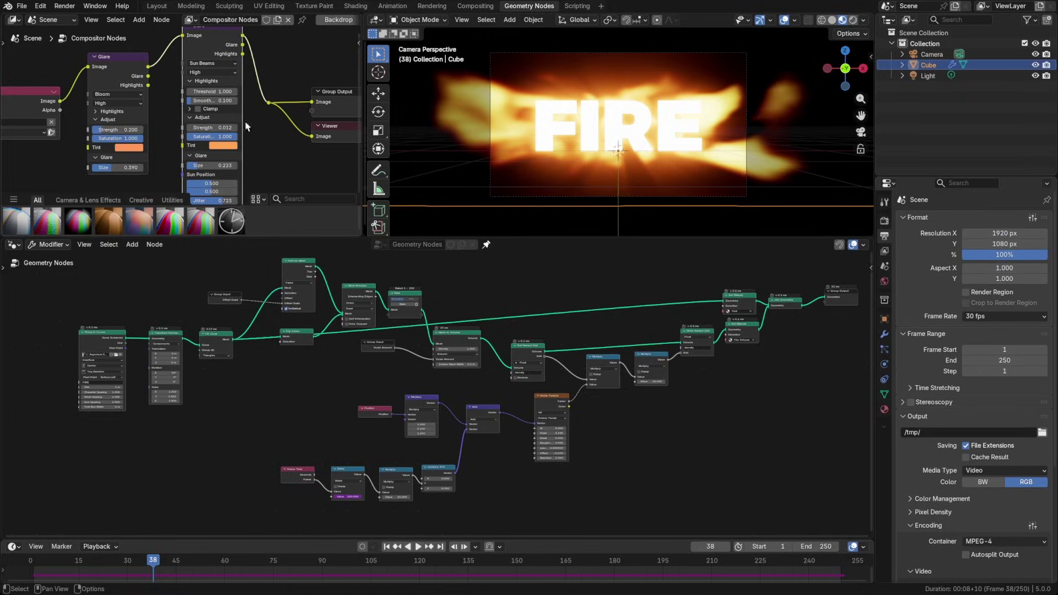
left_click(64, 6)
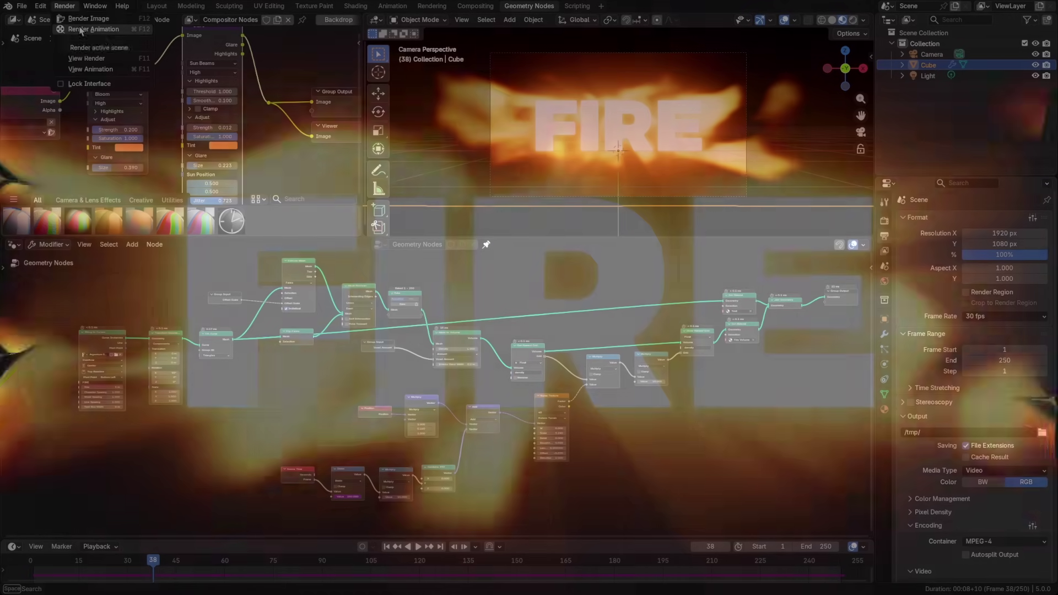